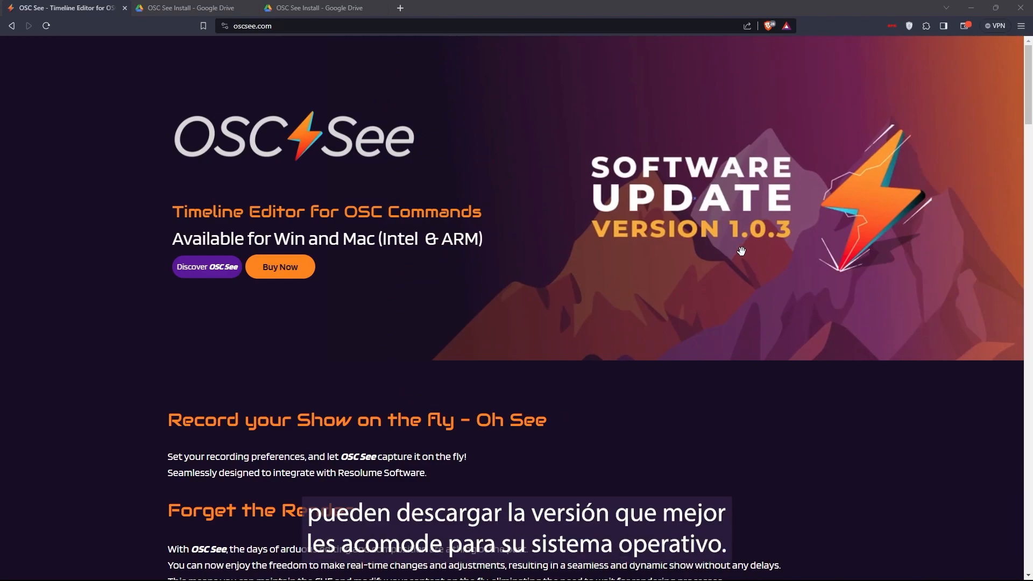
Open the software download from the end of the OSC See home page
{"action": "scroll", "coordinate": [741, 251], "scroll_direction": "down", "scroll_amount": 15}
{"action": "scroll", "coordinate": [806, 329], "scroll_direction": "down", "scroll_amount": 20}
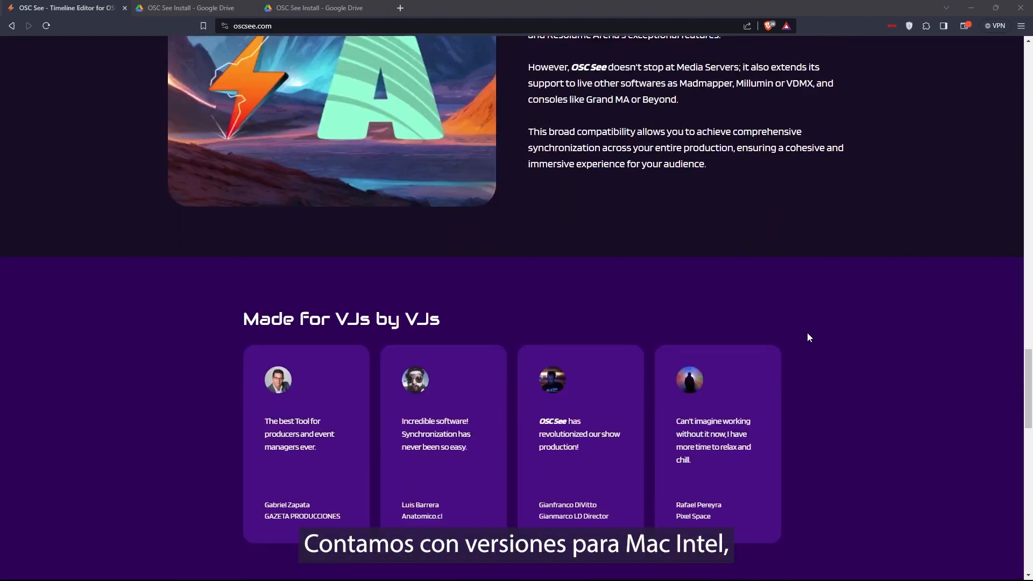
{"action": "scroll", "coordinate": [806, 337], "scroll_direction": "down", "scroll_amount": 15}
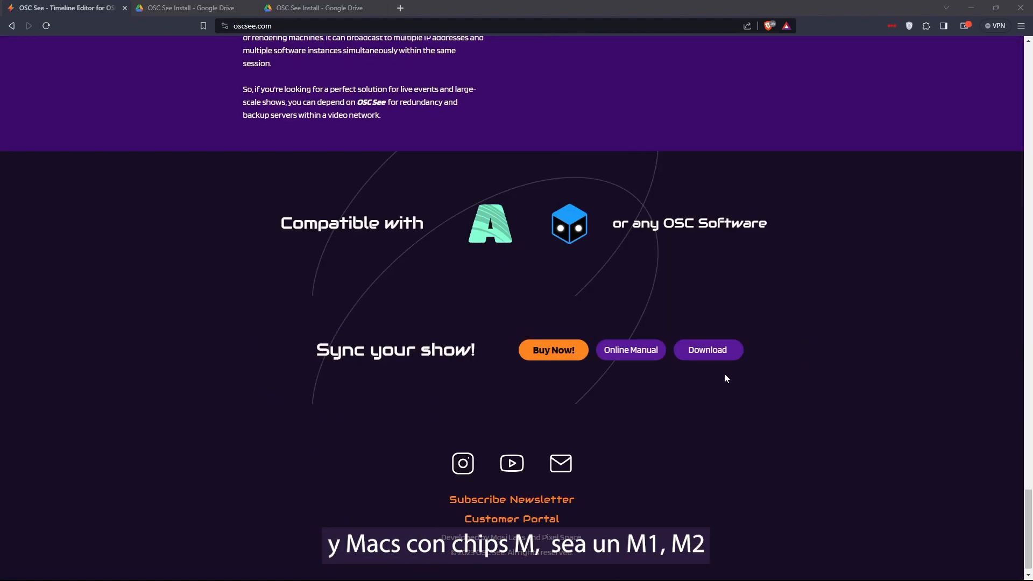
{"action": "left_click", "coordinate": [721, 349]}
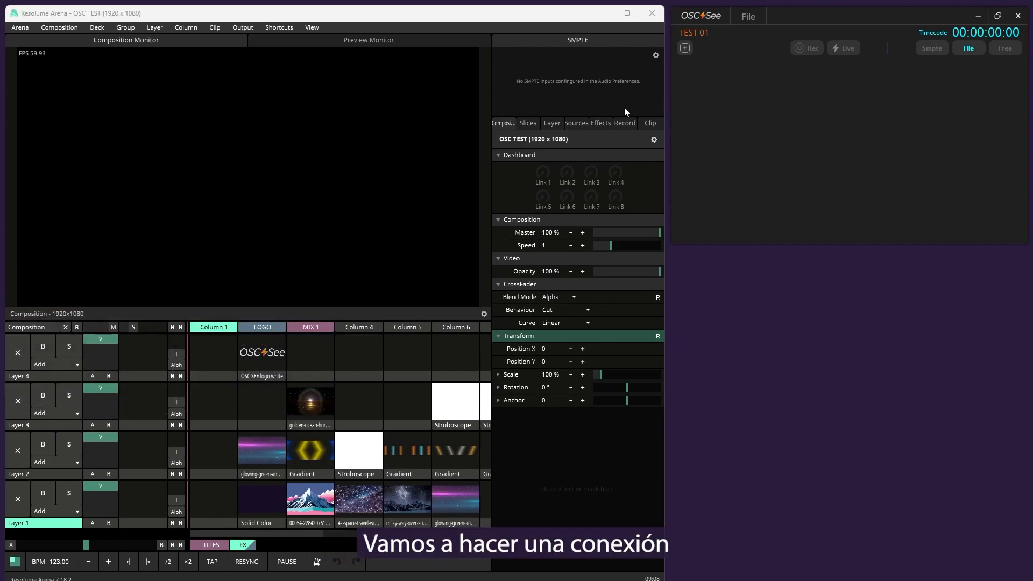
Switch to Resolume Arena and open its OSC preferences
{"action": "left_click", "coordinate": [463, 14]}
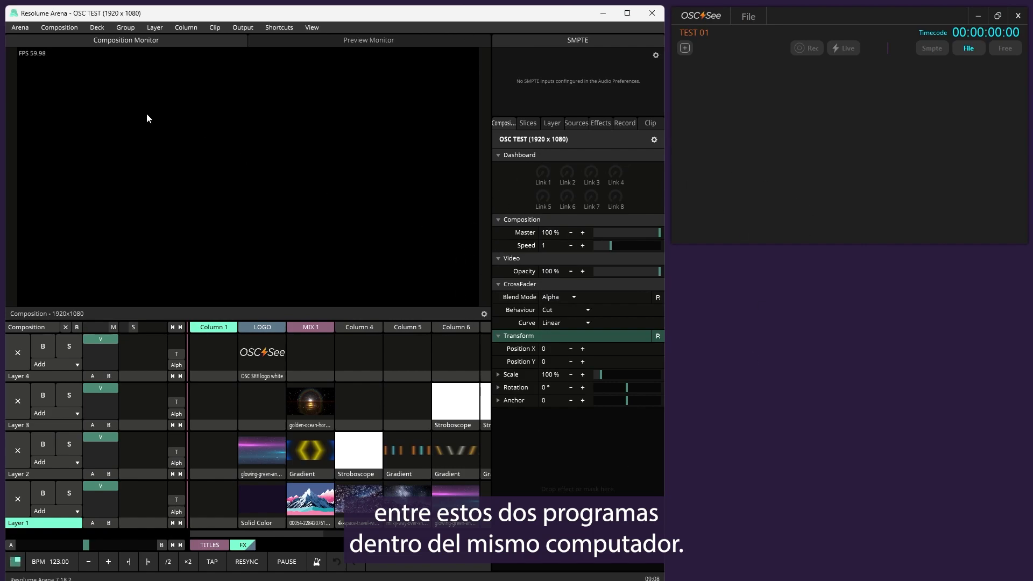
{"action": "left_click", "coordinate": [21, 29]}
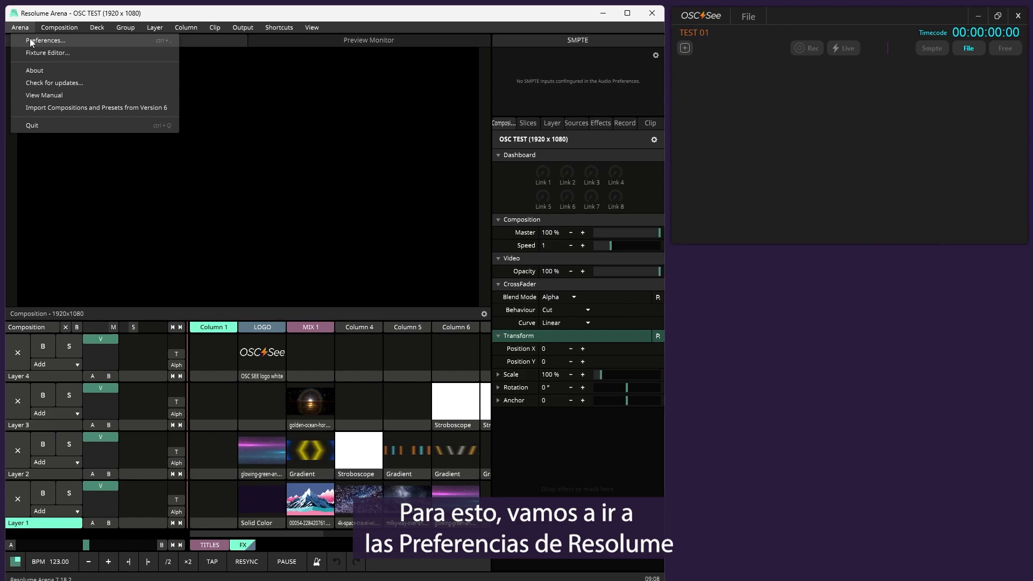
{"action": "left_click", "coordinate": [30, 41]}
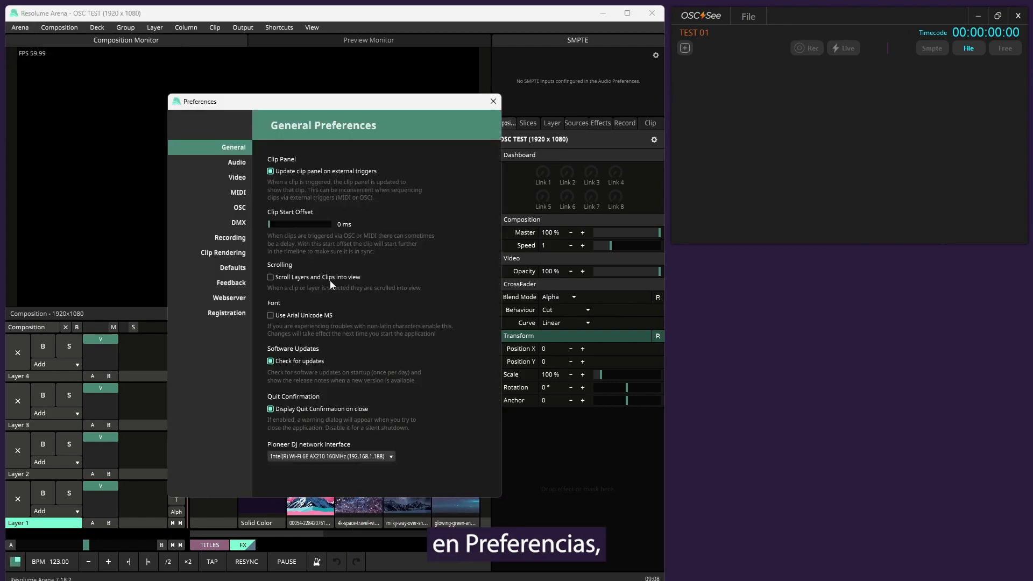
{"action": "left_click", "coordinate": [229, 208]}
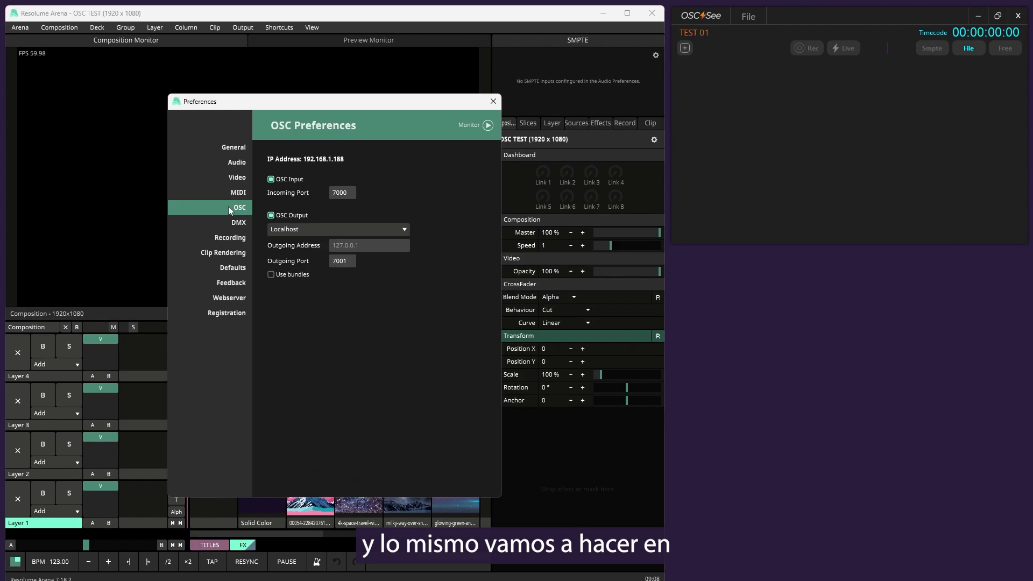
Open OSC See's settings and place the dialog clear of Resolume's preferences
{"action": "left_click", "coordinate": [696, 17]}
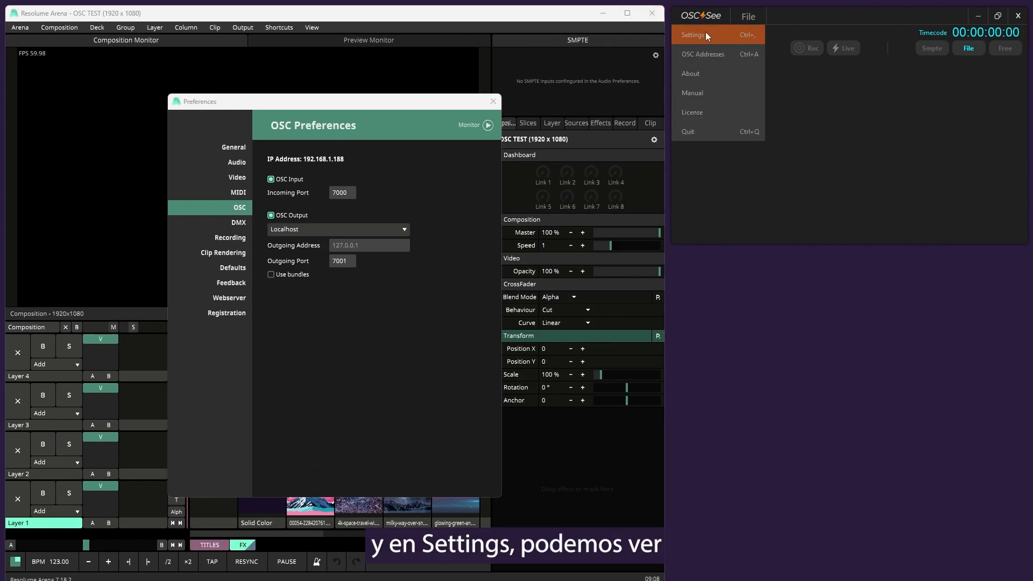
{"action": "left_click", "coordinate": [707, 36]}
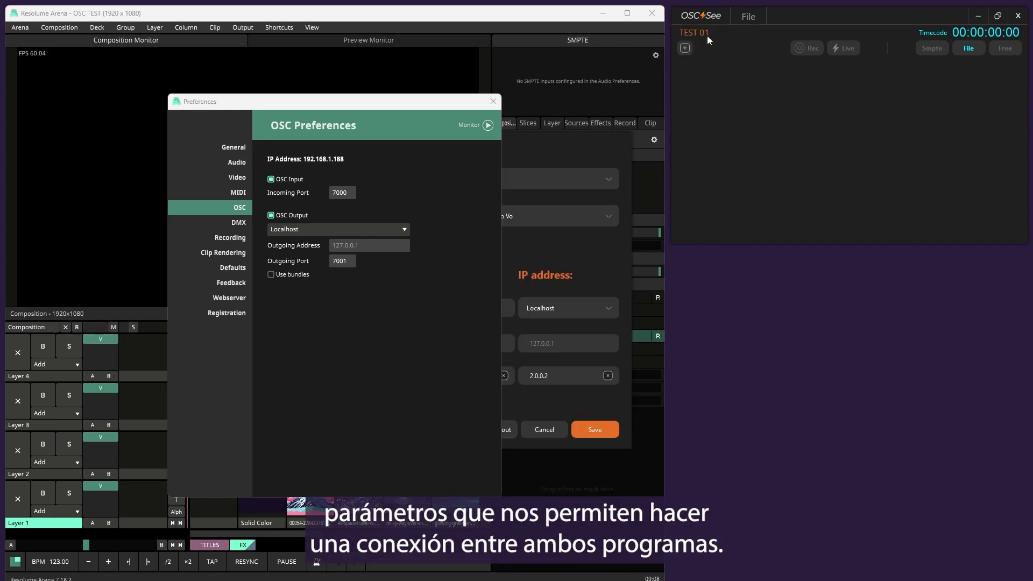
{"action": "left_click_drag", "start_coordinate": [559, 134], "coordinate": [860, 119]}
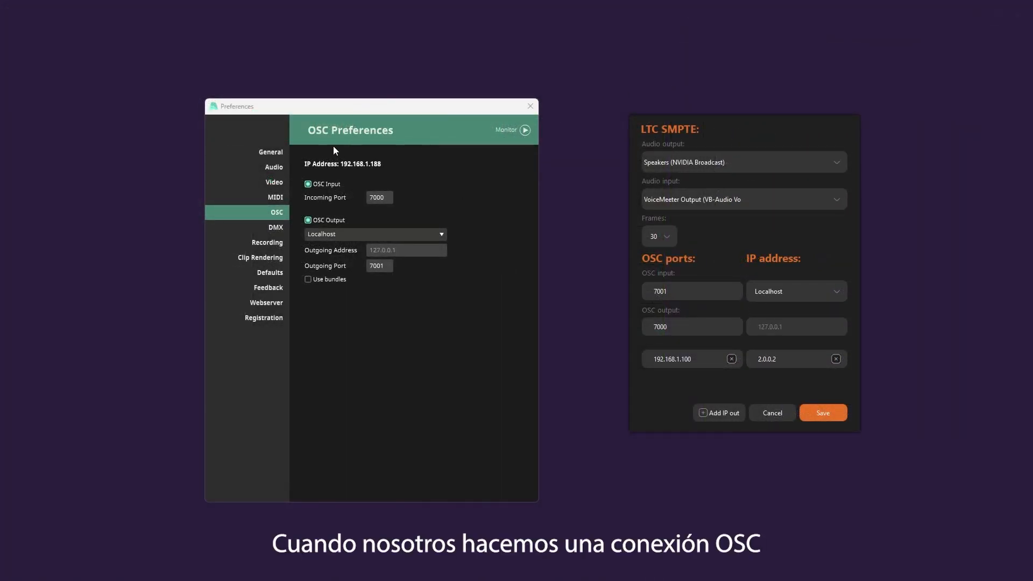
Expand the OSC traffic monitor in Resolume's preferences, look at it and collapse it again
{"action": "left_click_drag", "start_coordinate": [405, 111], "coordinate": [387, 111]}
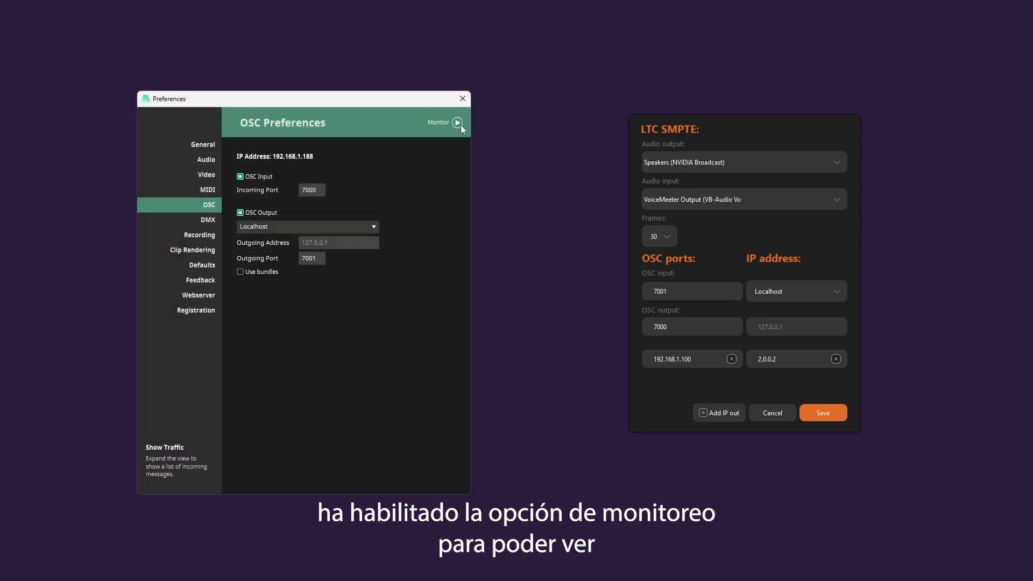
{"action": "left_click", "coordinate": [460, 124]}
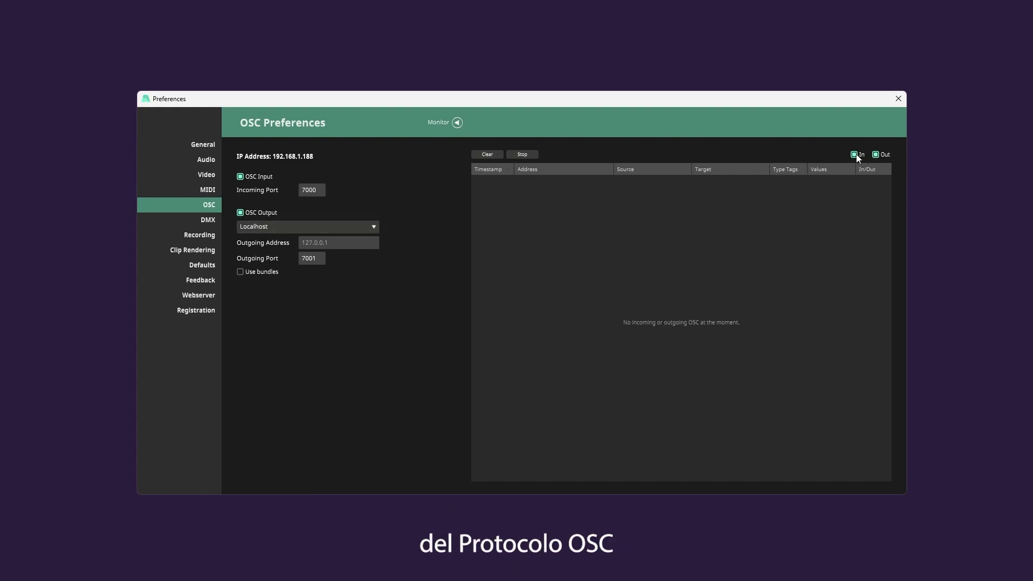
{"action": "left_click", "coordinate": [457, 123]}
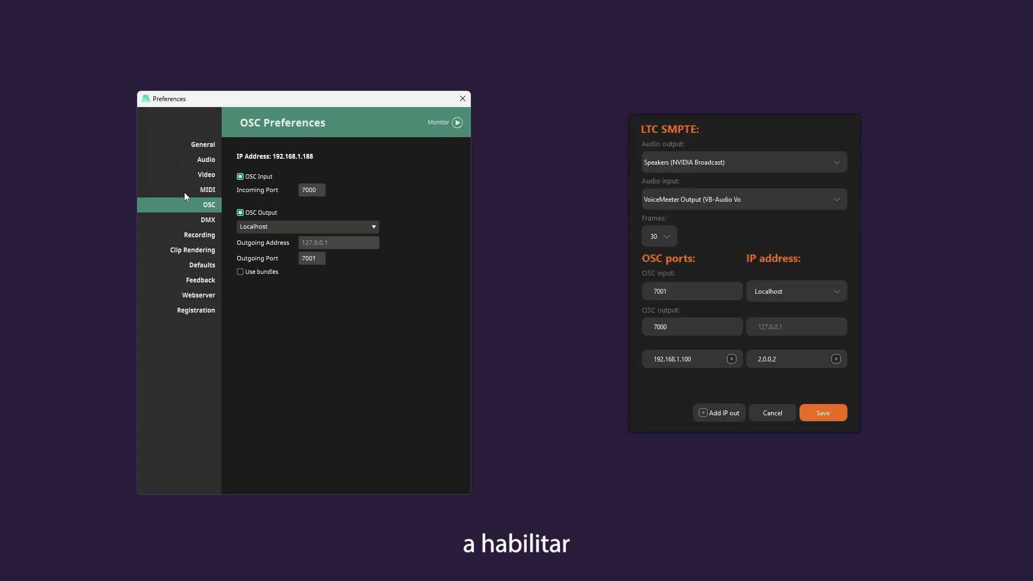
Switch OSC input and OSC output off and back on in Resolume's OSC preferences
{"action": "left_click", "coordinate": [240, 176]}
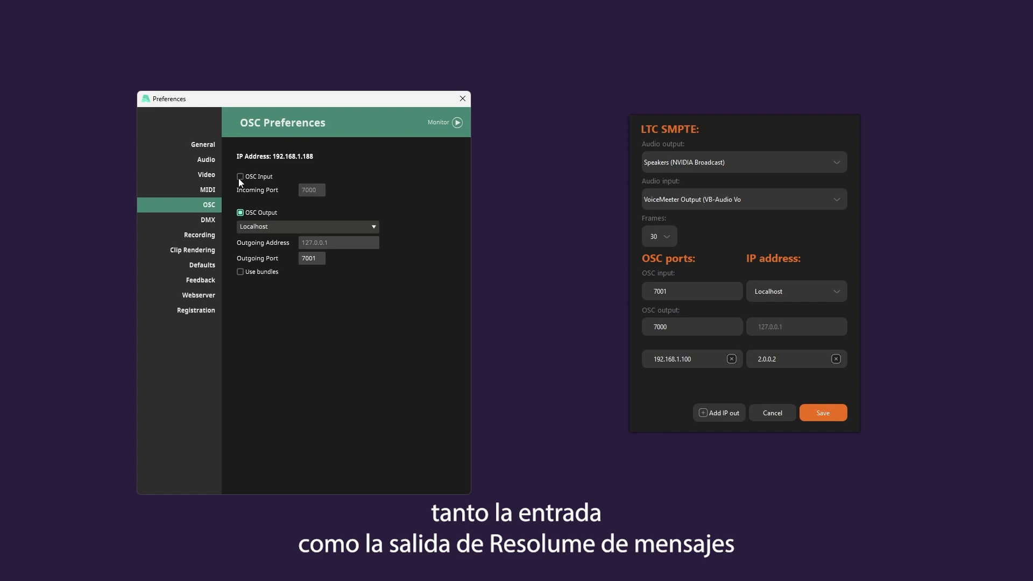
{"action": "left_click", "coordinate": [241, 213]}
{"action": "left_click", "coordinate": [241, 213]}
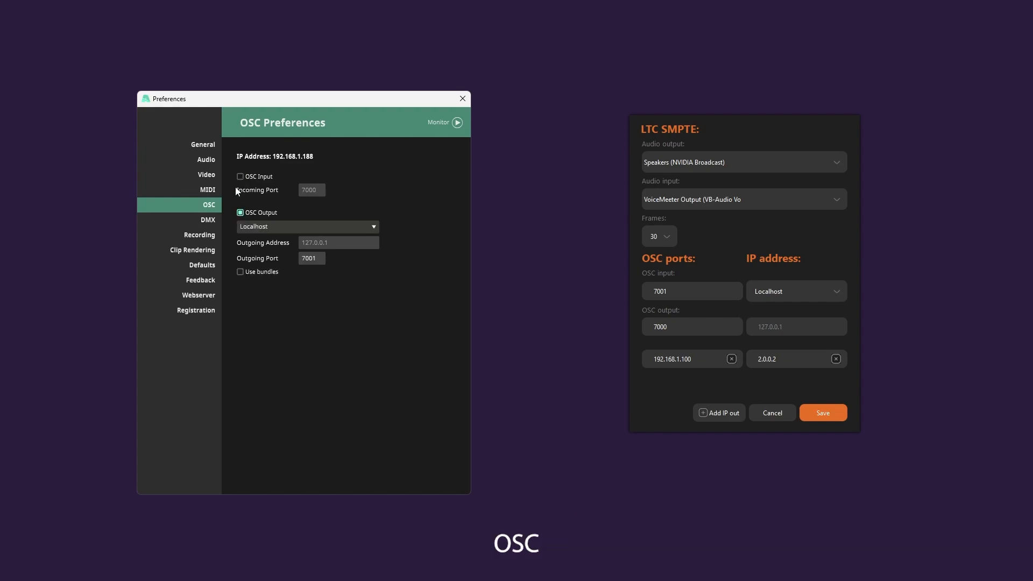
{"action": "left_click", "coordinate": [241, 176]}
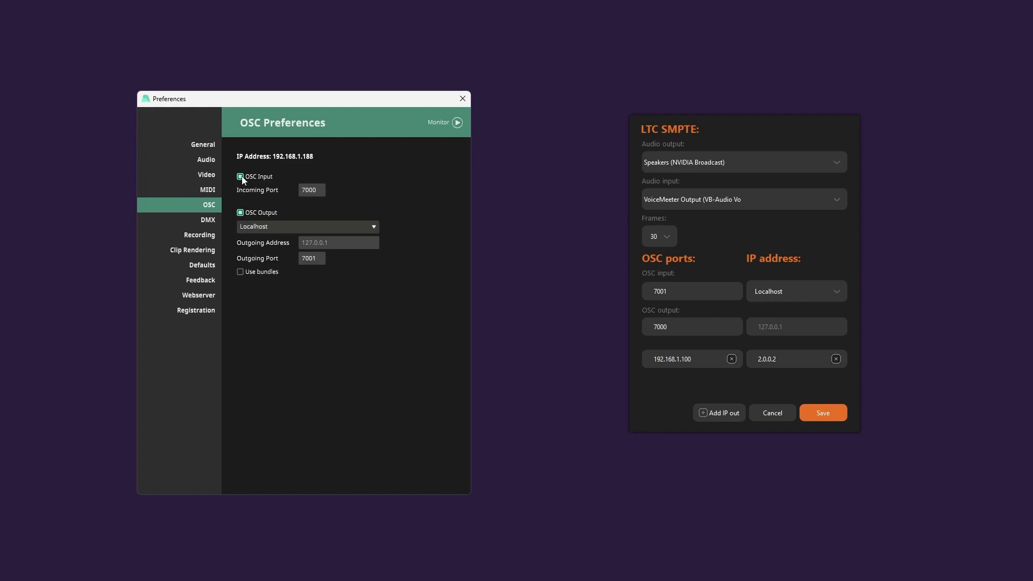
{"action": "left_click", "coordinate": [321, 192]}
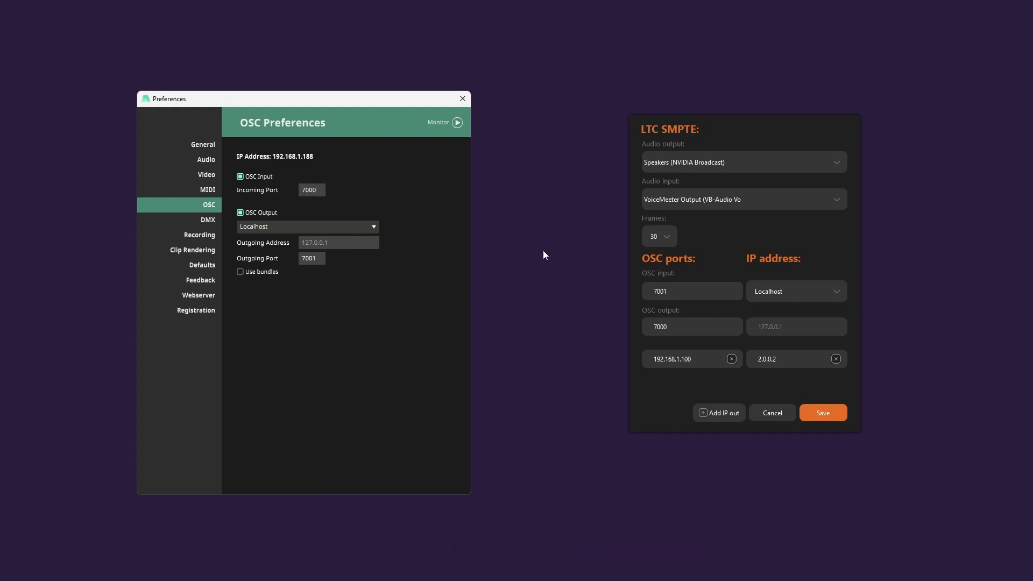
Arrange both dialogs side by side and compare Resolume's incoming and outgoing ports with OSC See's output and input ports
{"action": "left_click_drag", "start_coordinate": [724, 122], "coordinate": [687, 112]}
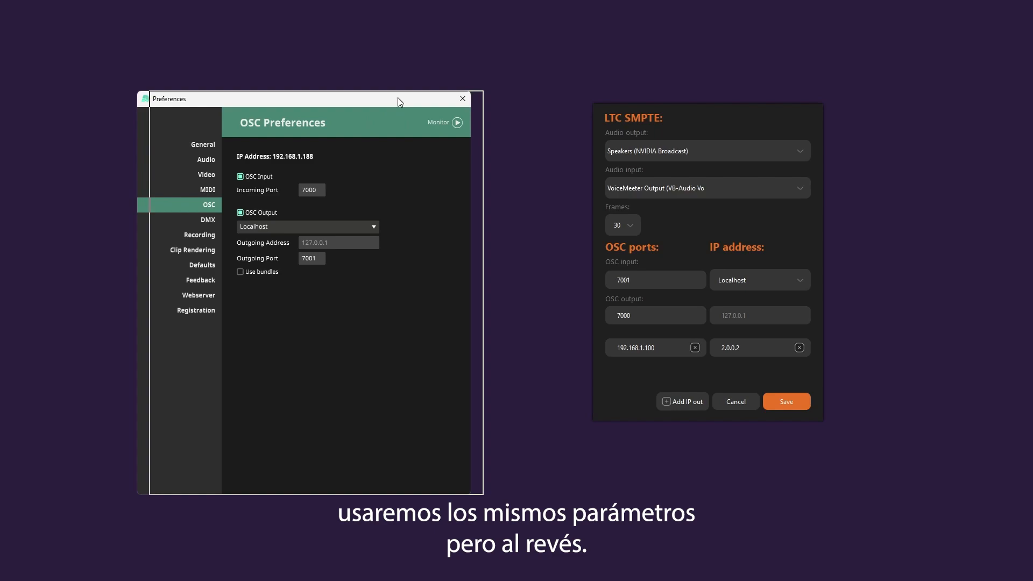
{"action": "left_click_drag", "start_coordinate": [398, 98], "coordinate": [411, 98]}
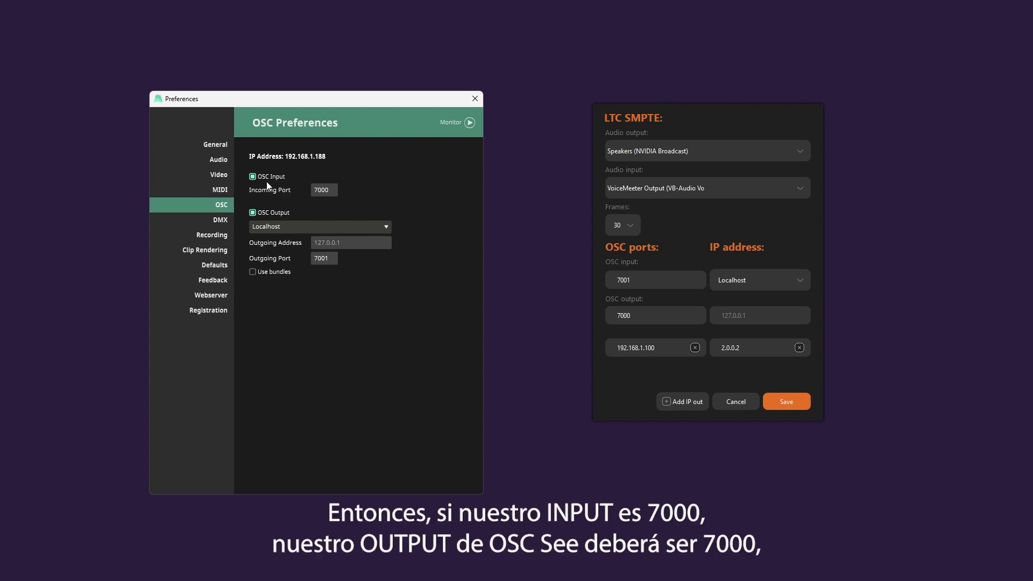
{"action": "left_click", "coordinate": [329, 189]}
{"action": "left_click", "coordinate": [656, 316]}
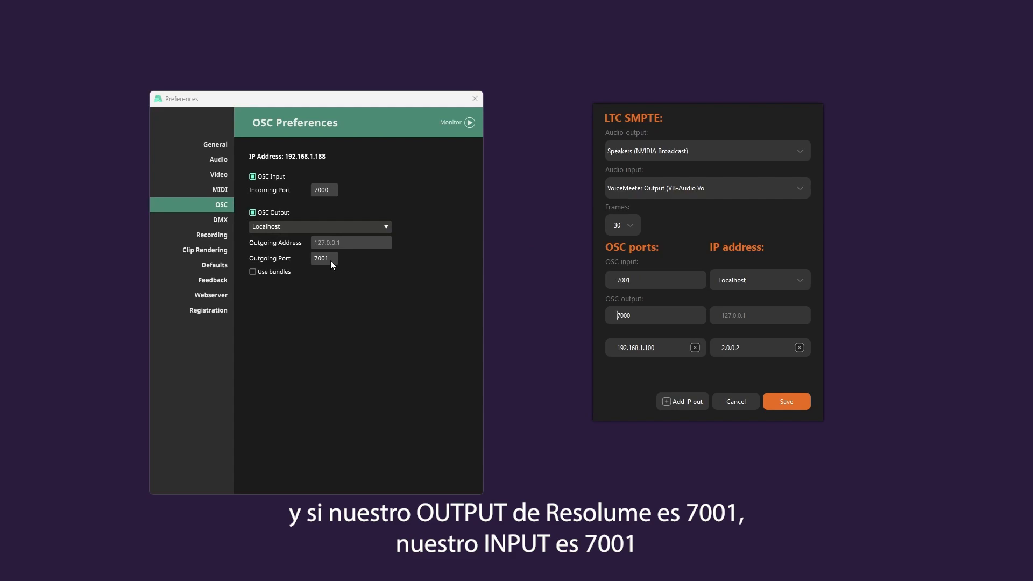
{"action": "left_click", "coordinate": [681, 282]}
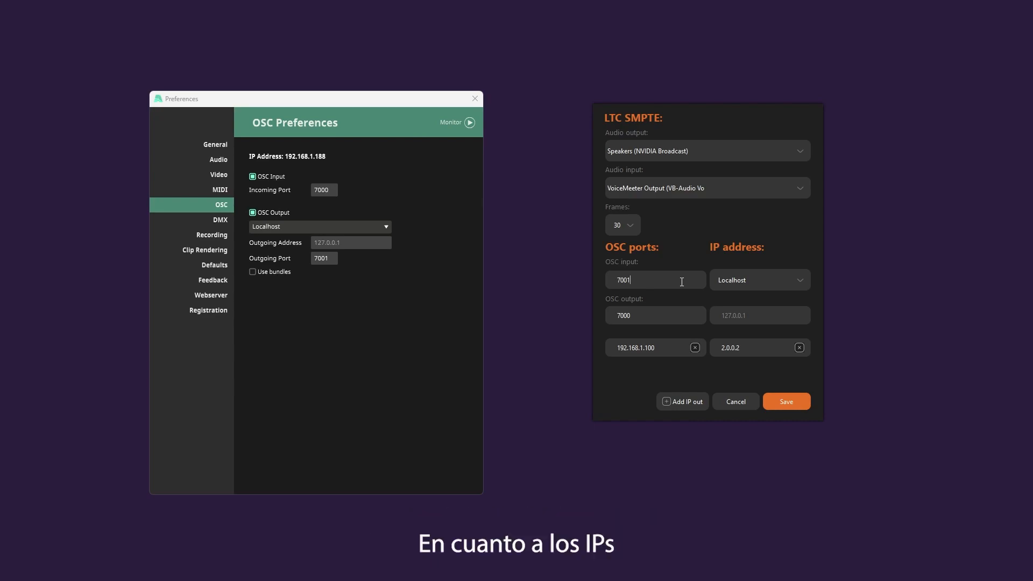
Set Resolume's OSC output destination to Localhost and choose Localhost as OSC See's IP address
{"action": "left_click", "coordinate": [342, 229]}
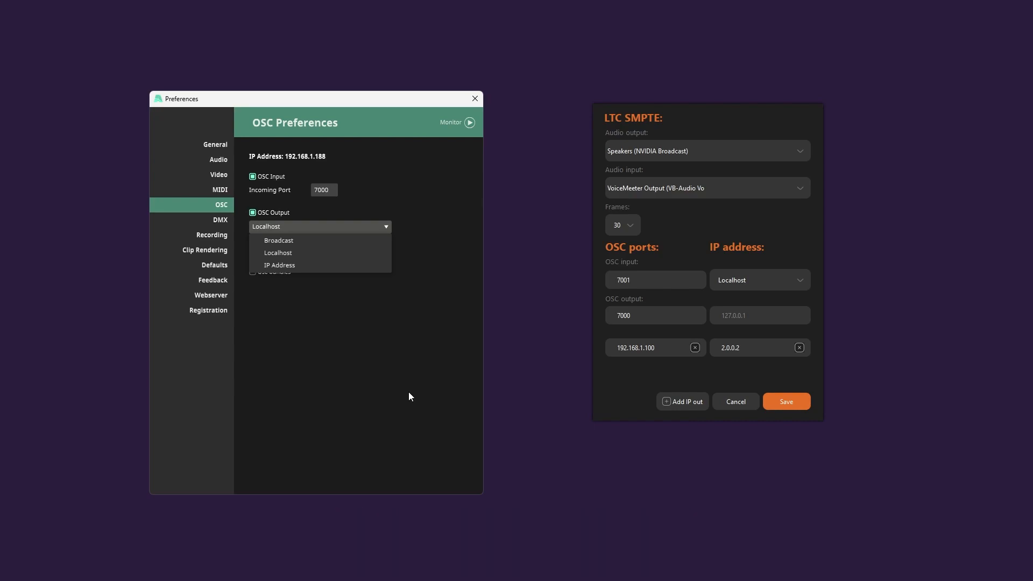
{"action": "left_click", "coordinate": [315, 247]}
{"action": "left_click", "coordinate": [350, 227]}
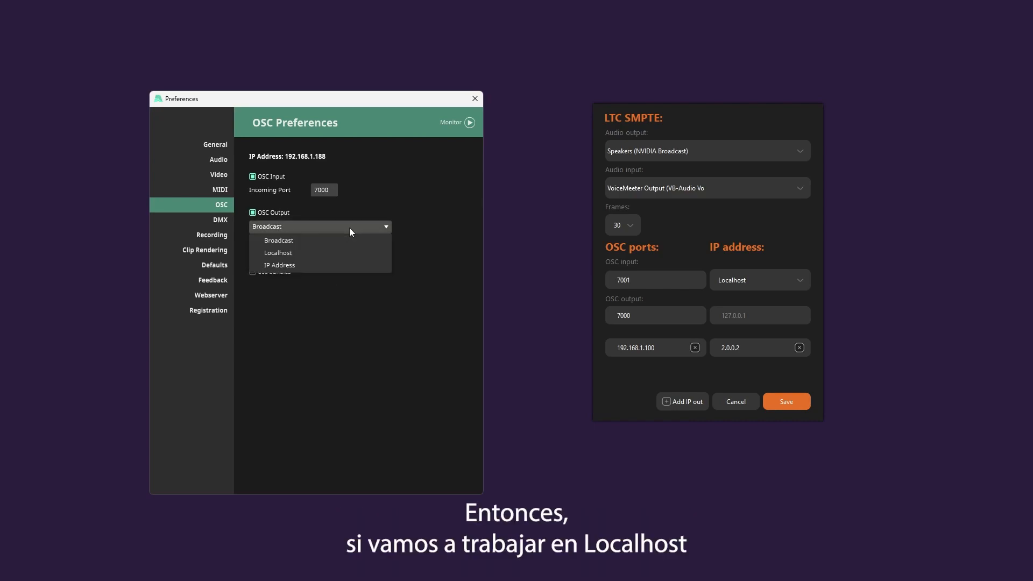
{"action": "left_click", "coordinate": [338, 251]}
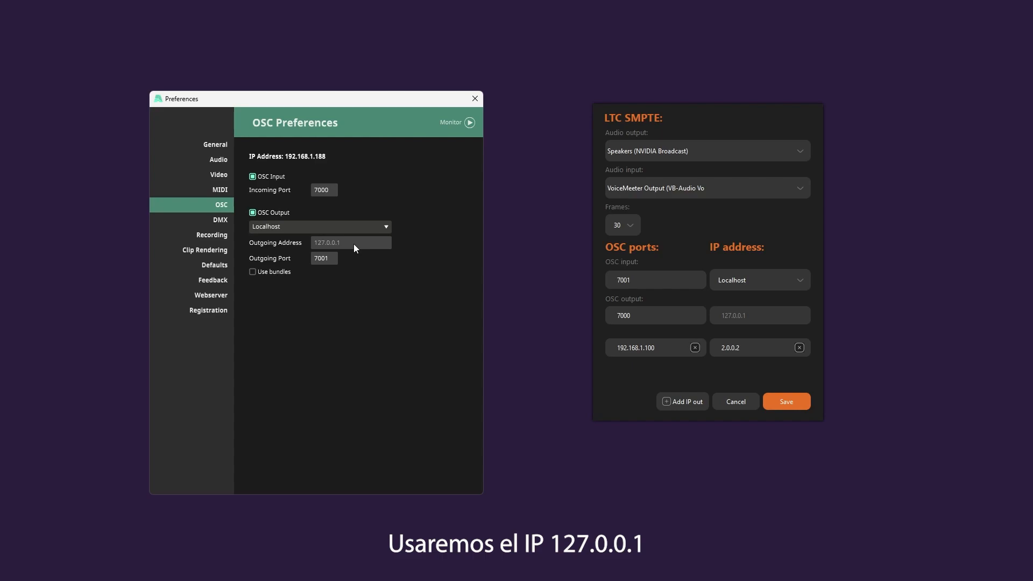
{"action": "left_click", "coordinate": [791, 279]}
{"action": "left_click", "coordinate": [771, 301]}
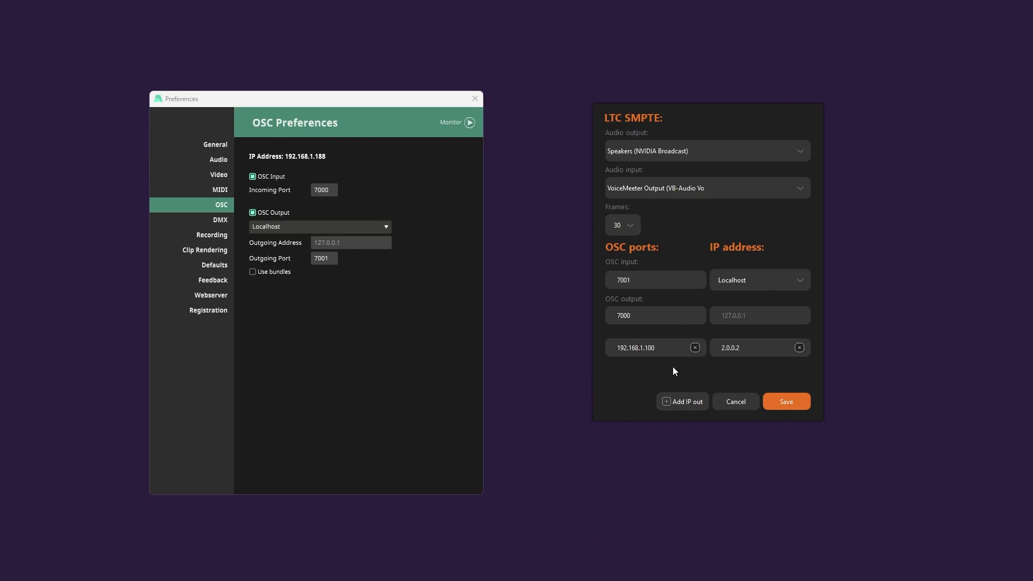
Add an output IP entry in OSC See's settings, enlarge the dialog and remove the added entry
{"action": "left_click", "coordinate": [677, 401]}
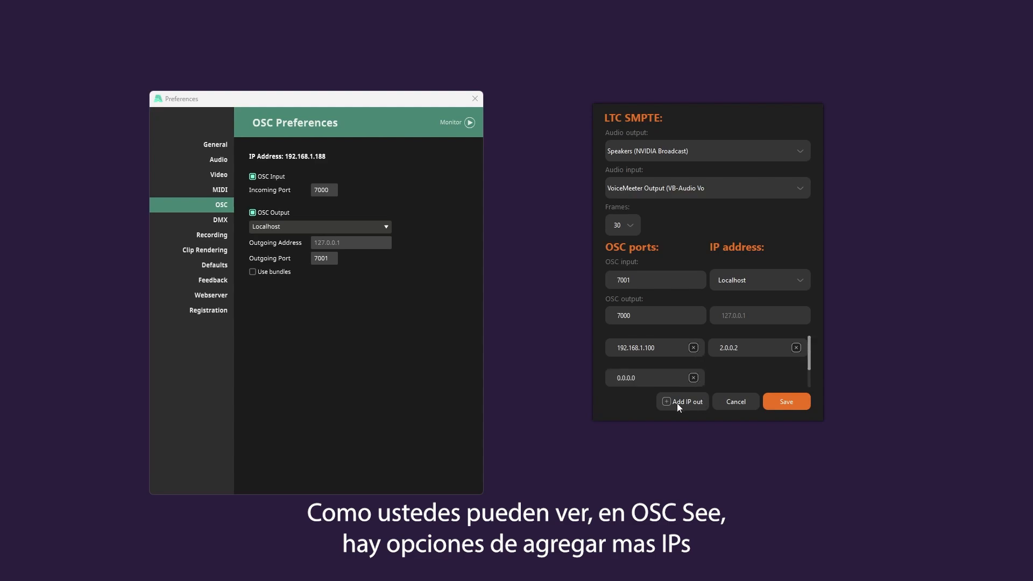
{"action": "left_click_drag", "start_coordinate": [822, 421], "coordinate": [921, 467]}
{"action": "left_click", "coordinate": [750, 378]}
{"action": "left_click", "coordinate": [499, 284]}
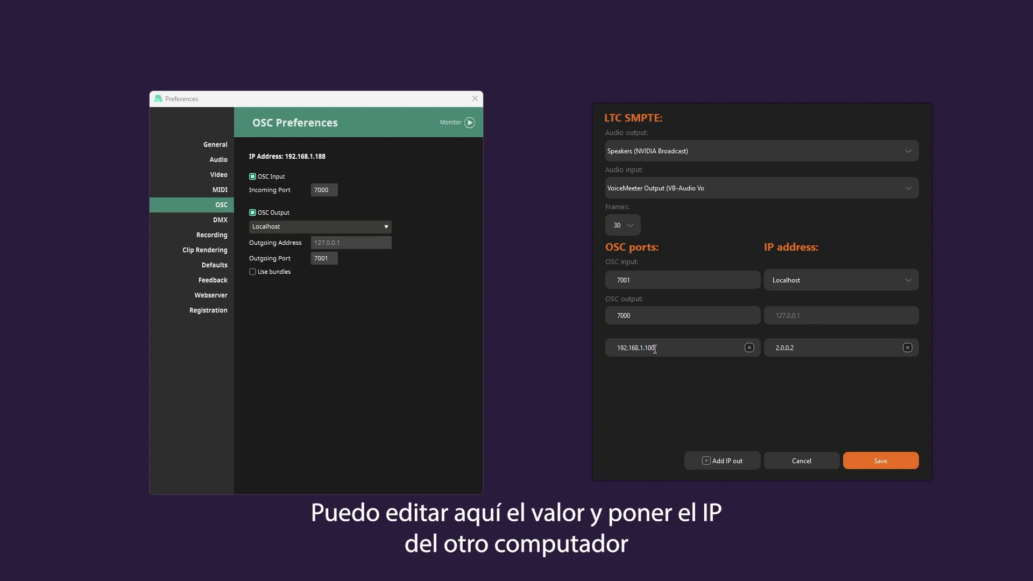
Change the first additional output IP in OSC See to 192.168.1.99
{"action": "key", "text": "BackSpace"}
{"action": "key", "text": "BackSpace"}
{"action": "type", "text": "99"}
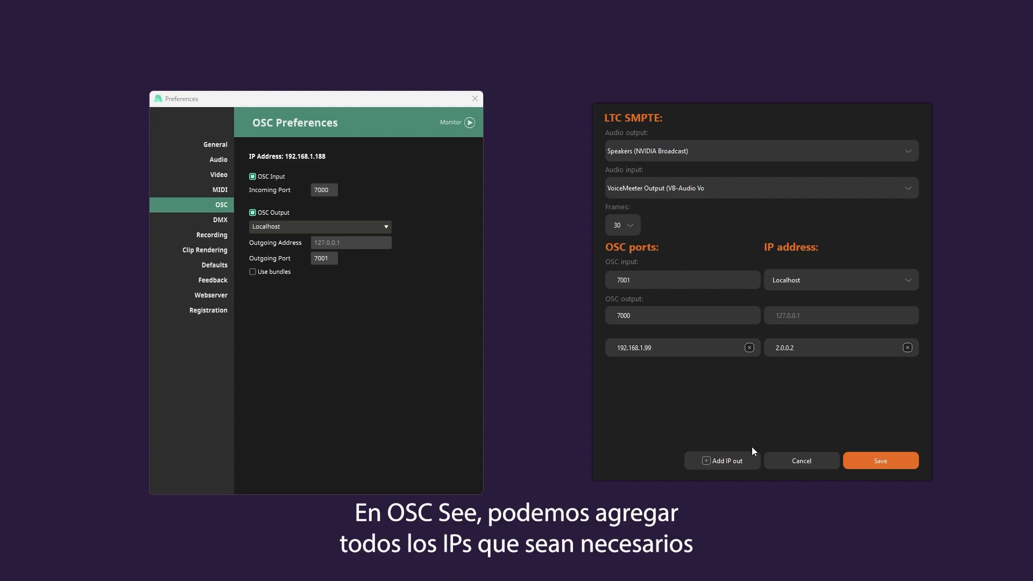
Add several more output IP entries in OSC See's settings and delete them again
{"action": "left_click", "coordinate": [743, 463]}
{"action": "left_click", "coordinate": [743, 463]}
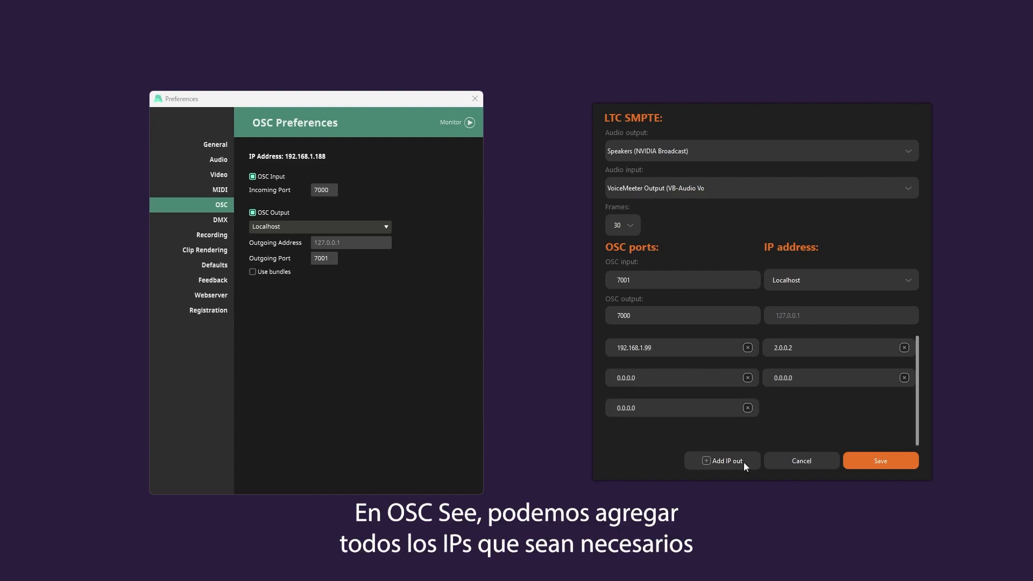
{"action": "left_click", "coordinate": [747, 407]}
{"action": "left_click", "coordinate": [499, 283]}
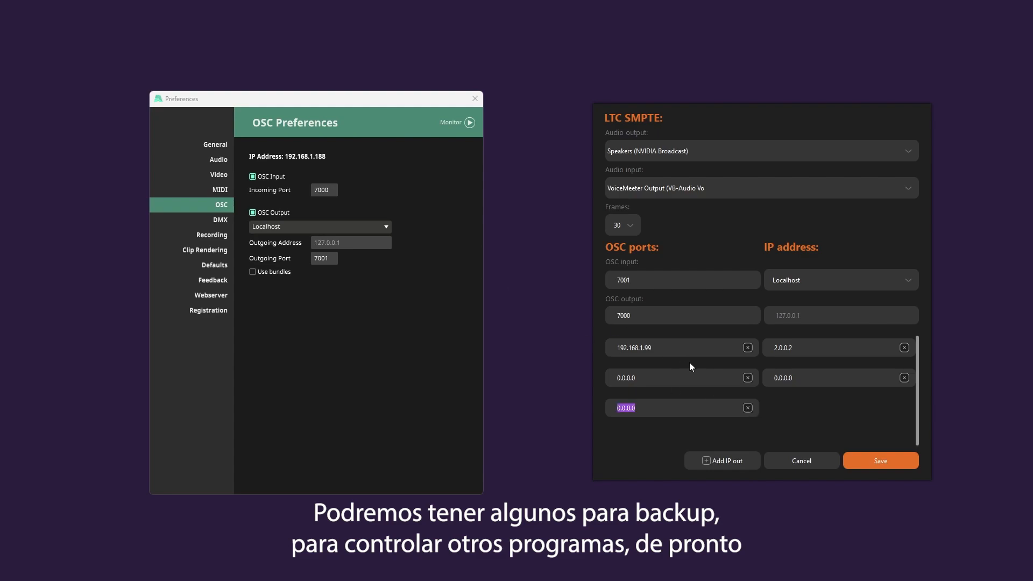
{"action": "left_click_drag", "start_coordinate": [391, 99], "coordinate": [312, 99]}
{"action": "left_click", "coordinate": [500, 284]}
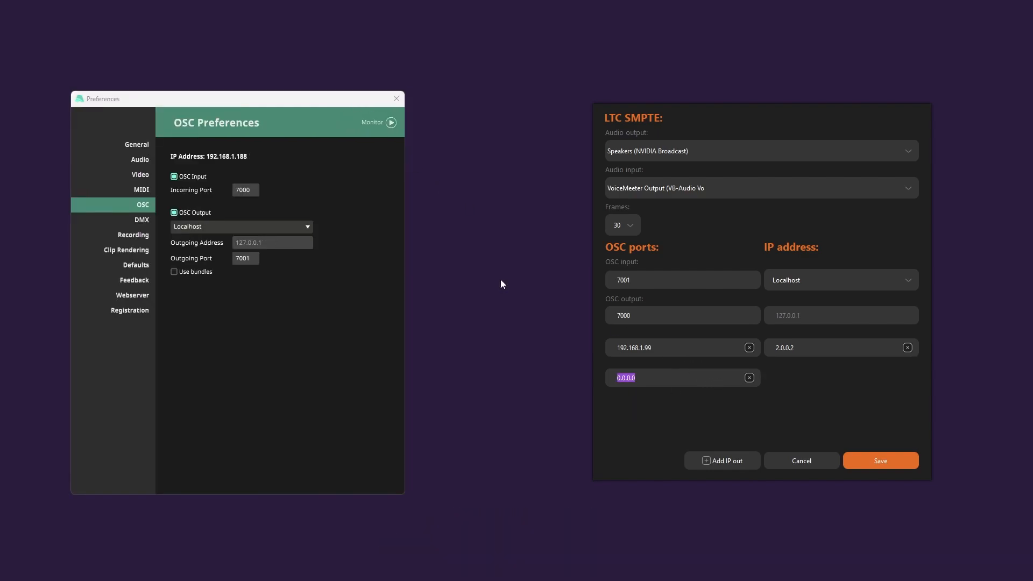
{"action": "left_click", "coordinate": [749, 377]}
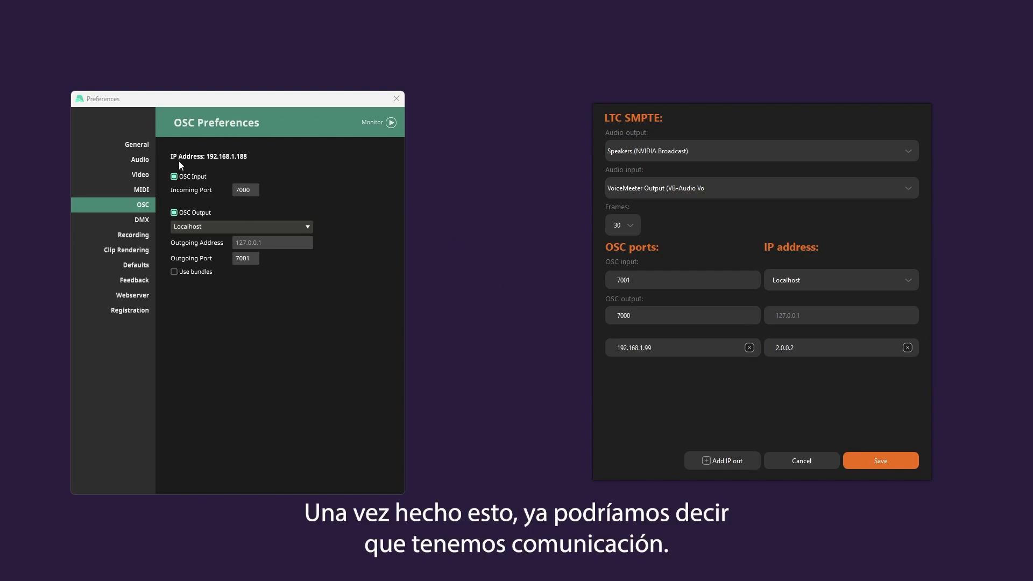
Review the audio output devices offered for LTC SMPTE in OSC See's settings without changing the selection
{"action": "left_click_drag", "start_coordinate": [278, 103], "coordinate": [353, 108]}
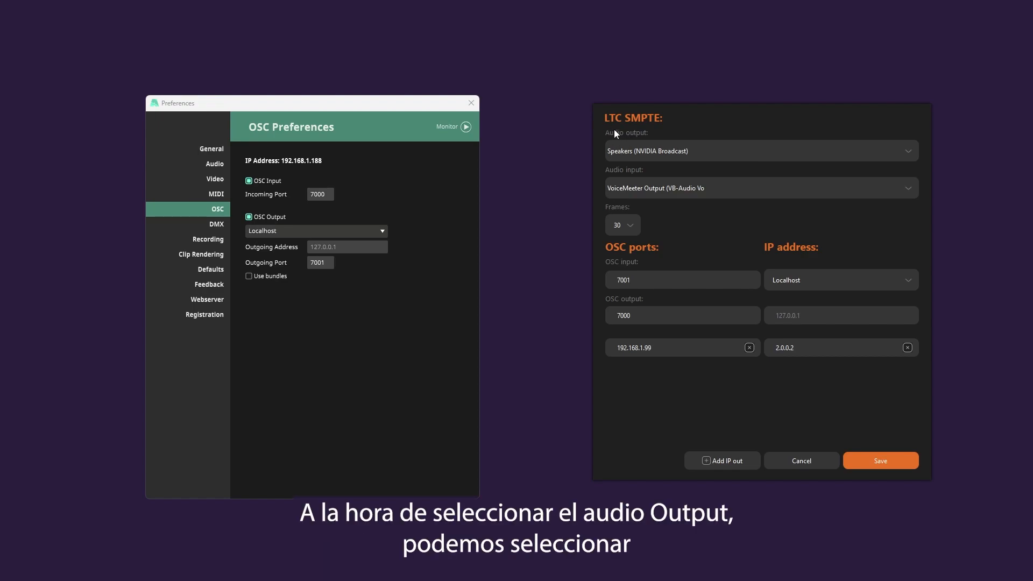
{"action": "left_click", "coordinate": [687, 152]}
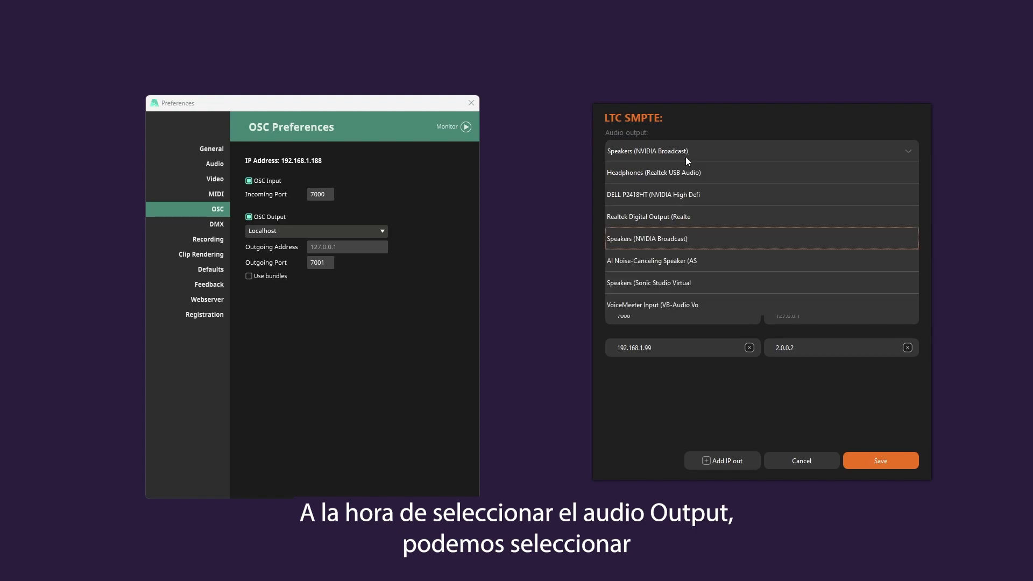
{"action": "left_click", "coordinate": [715, 125]}
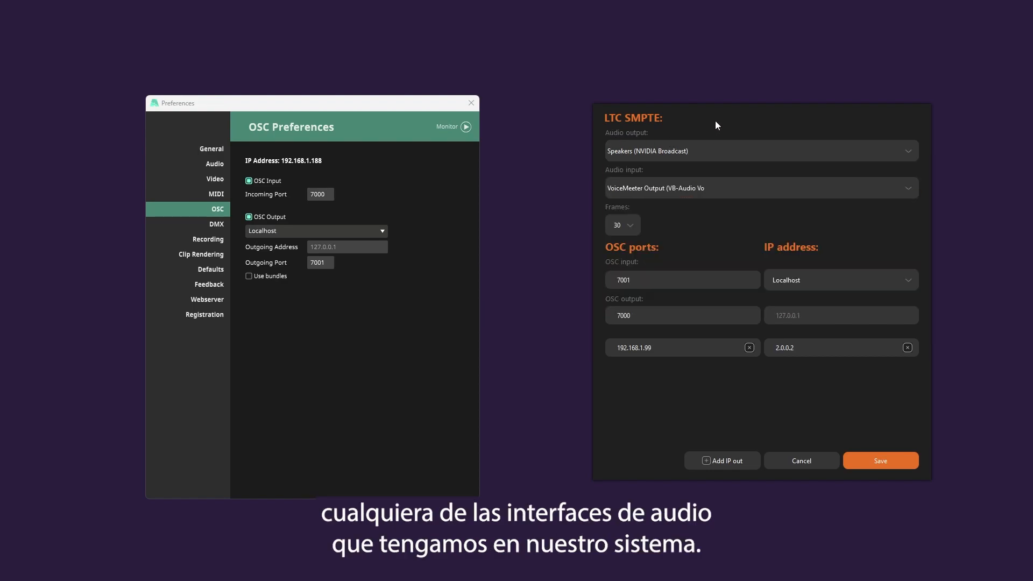
Check the audio output devices offered for LTC SMPTE, keep the current selection and save the OSC See settings
{"action": "left_click", "coordinate": [688, 153]}
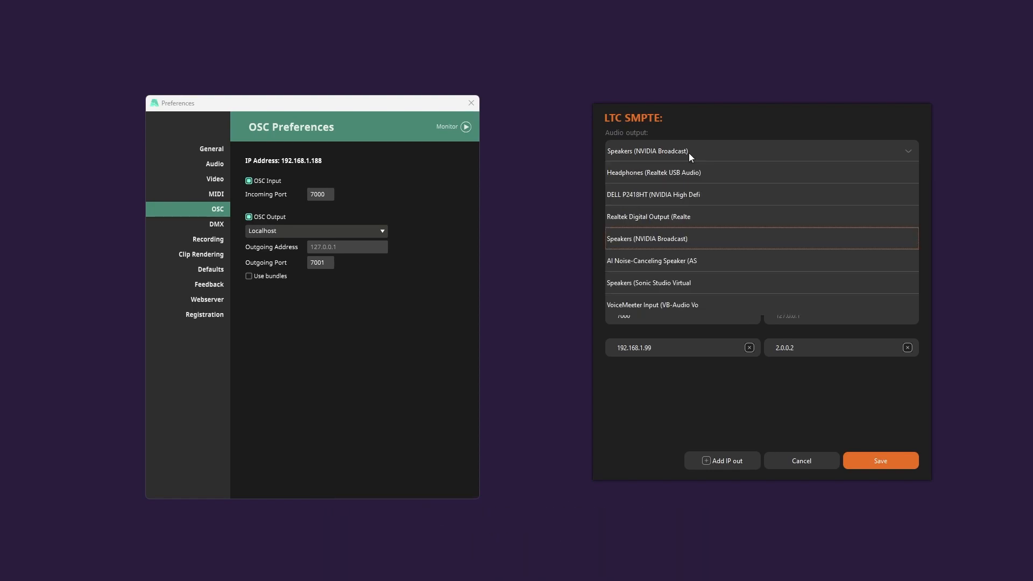
{"action": "left_click", "coordinate": [731, 128]}
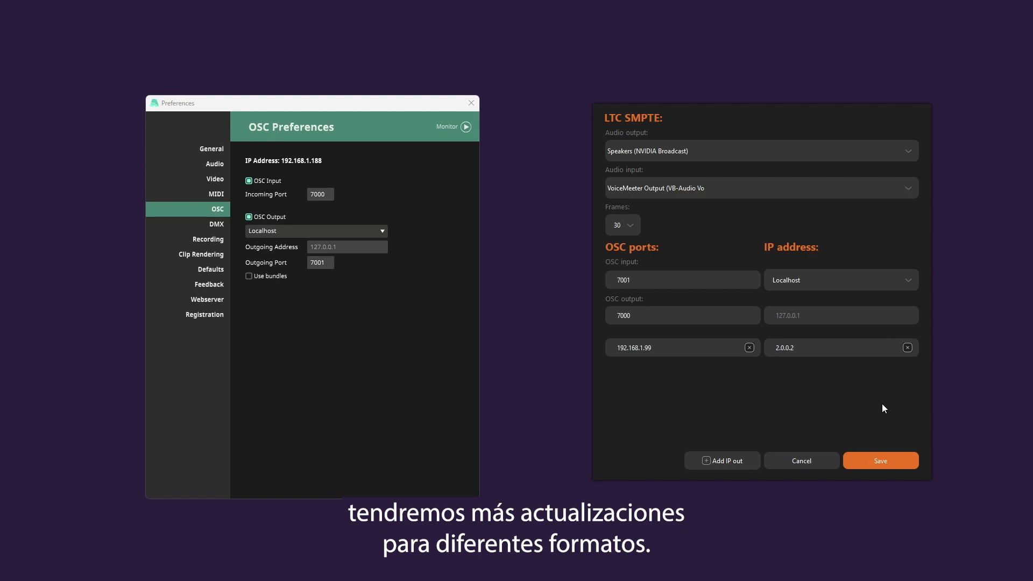
{"action": "left_click", "coordinate": [879, 461]}
Bring Resolume Arena and OSC See back into view and move the OSC preferences window clear of the composition
{"action": "mouse_move", "coordinate": [136, 568]}
{"action": "left_click", "coordinate": [106, 508]}
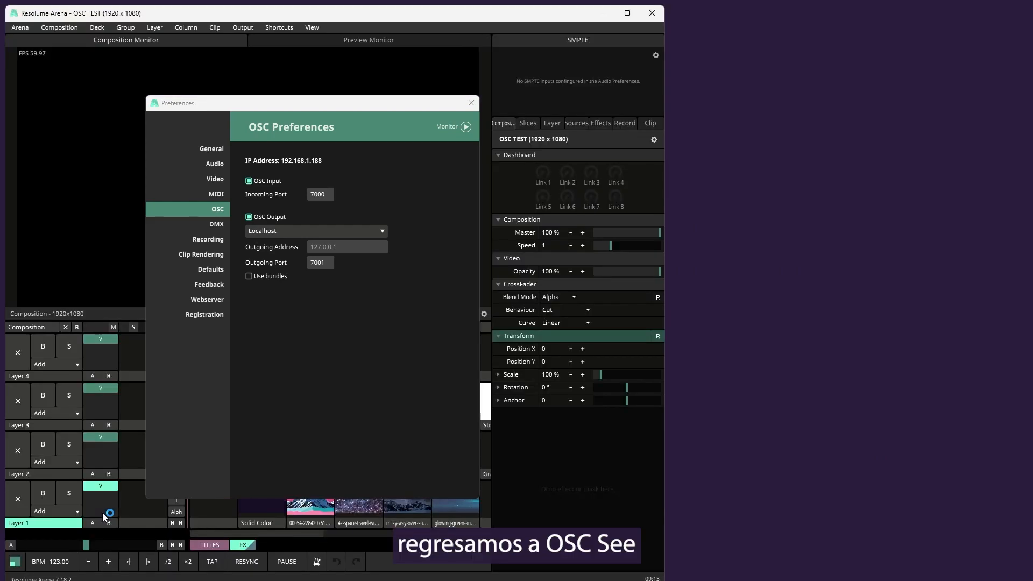
{"action": "left_click", "coordinate": [491, 568]}
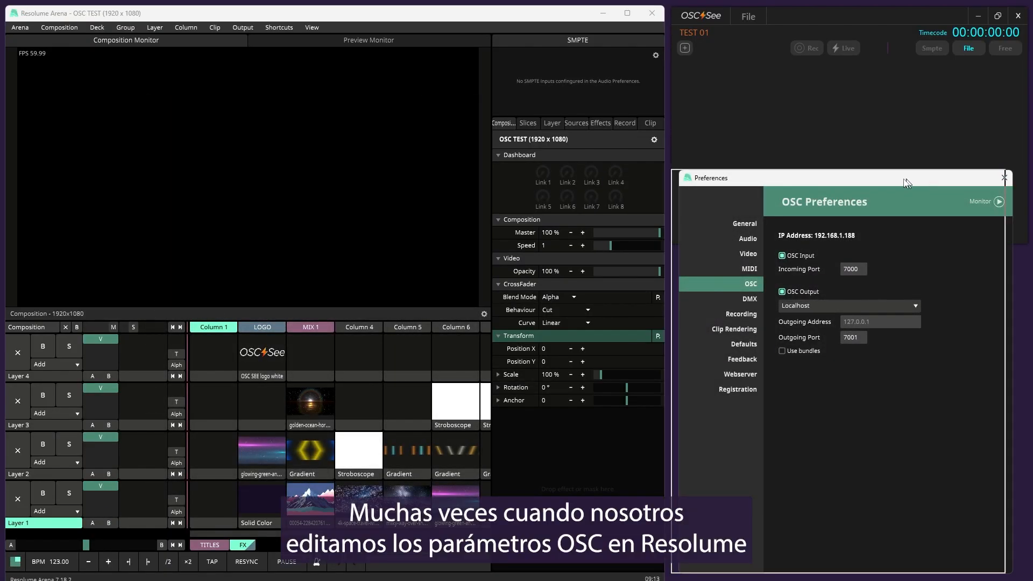
{"action": "left_click_drag", "start_coordinate": [909, 171], "coordinate": [910, 167]}
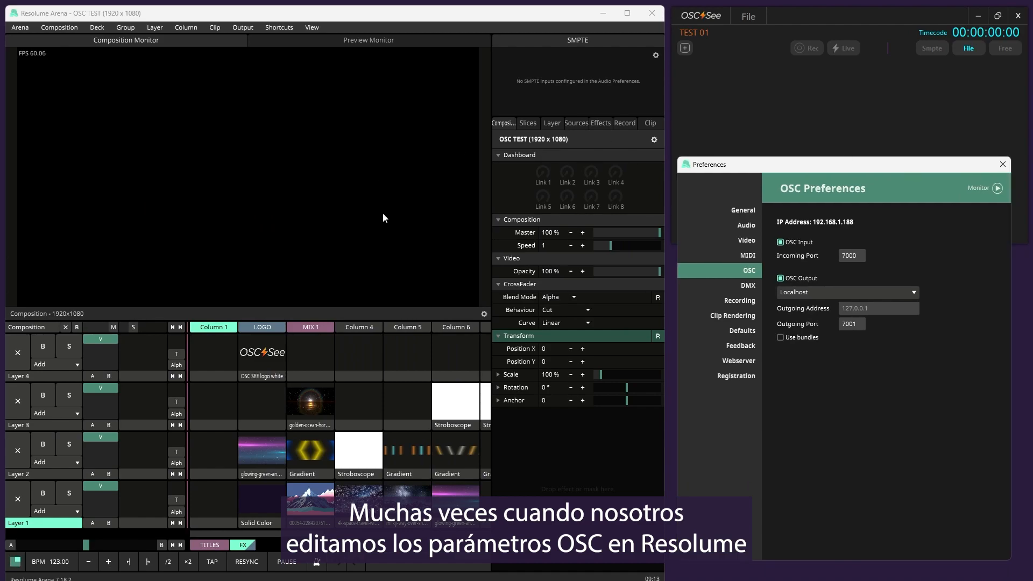
Start editing the OSC shortcuts in Resolume Arena and set the shortcut preset to Output No OSC Messages
{"action": "left_click", "coordinate": [277, 28]}
{"action": "left_click", "coordinate": [279, 27]}
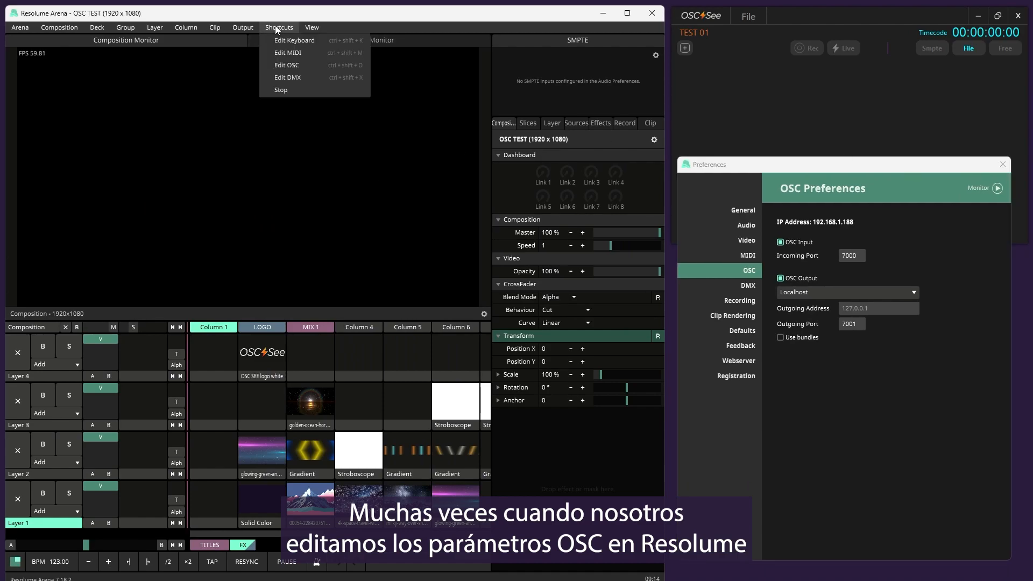
{"action": "left_click", "coordinate": [293, 64]}
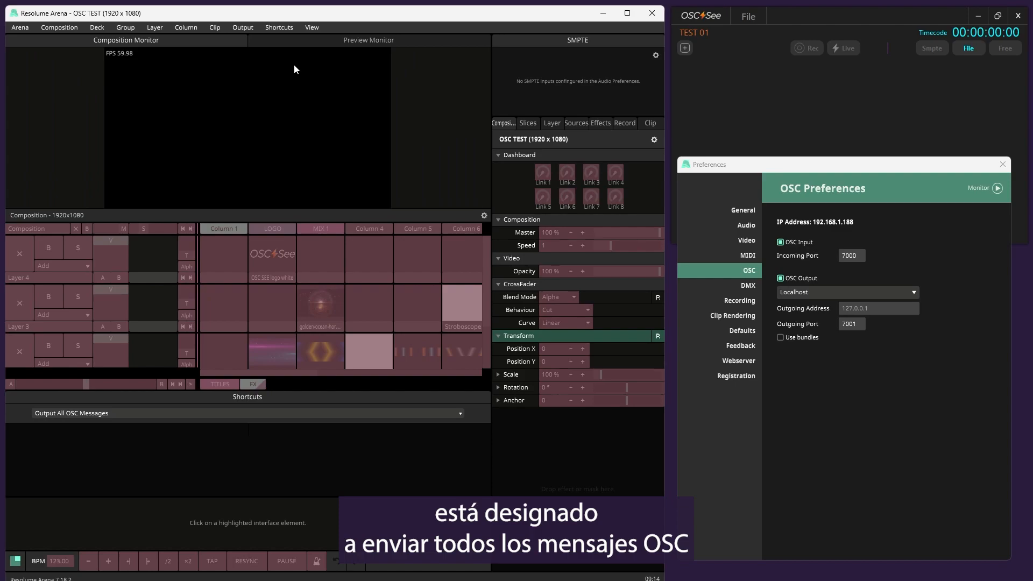
{"action": "left_click", "coordinate": [317, 414]}
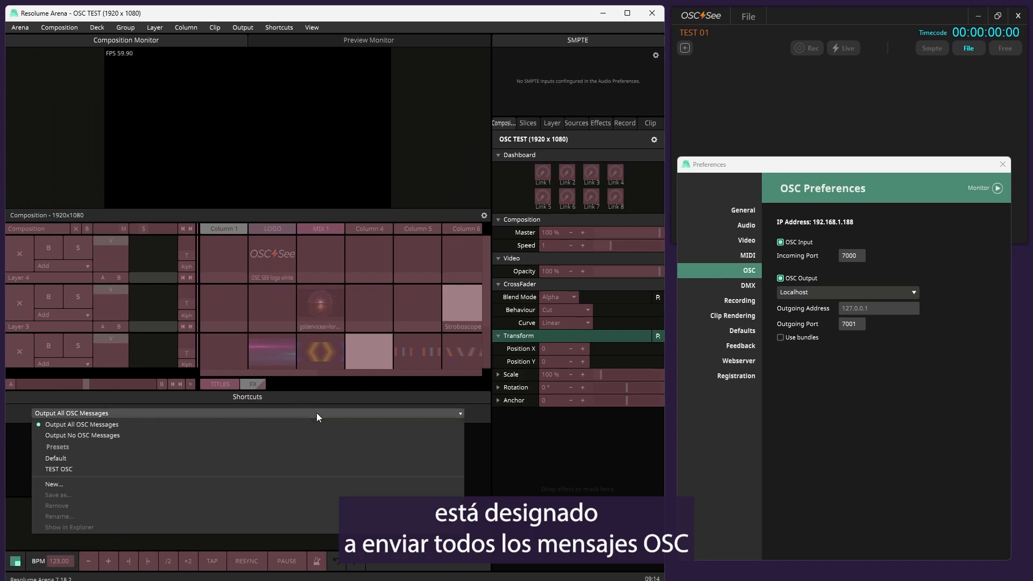
{"action": "left_click", "coordinate": [99, 435]}
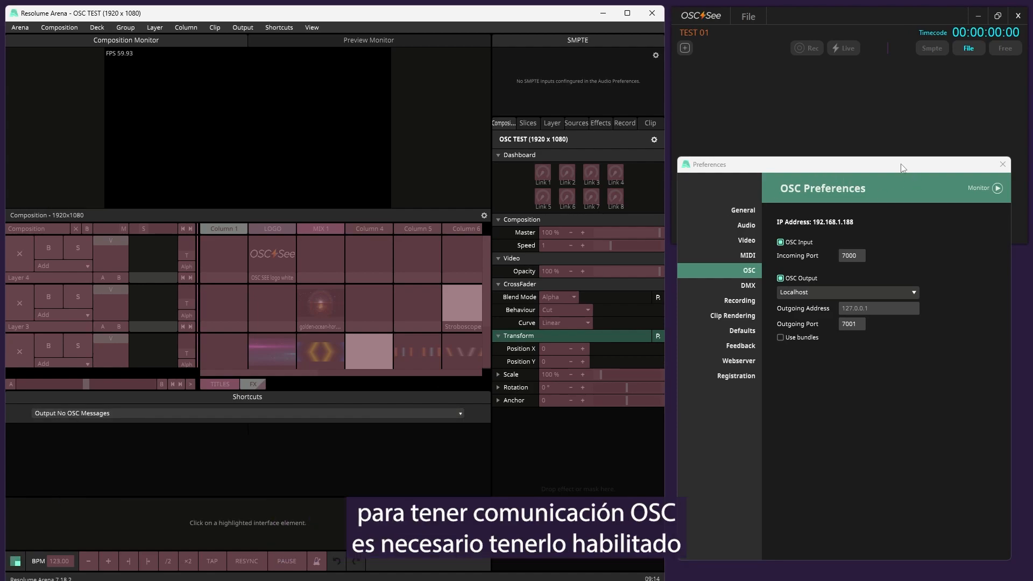
Open the OSC monitor in Resolume's preferences and examine the outgoing messages while adjusting the composition speed
{"action": "left_click_drag", "start_coordinate": [898, 167], "coordinate": [589, 159]}
{"action": "left_click", "coordinate": [689, 180]}
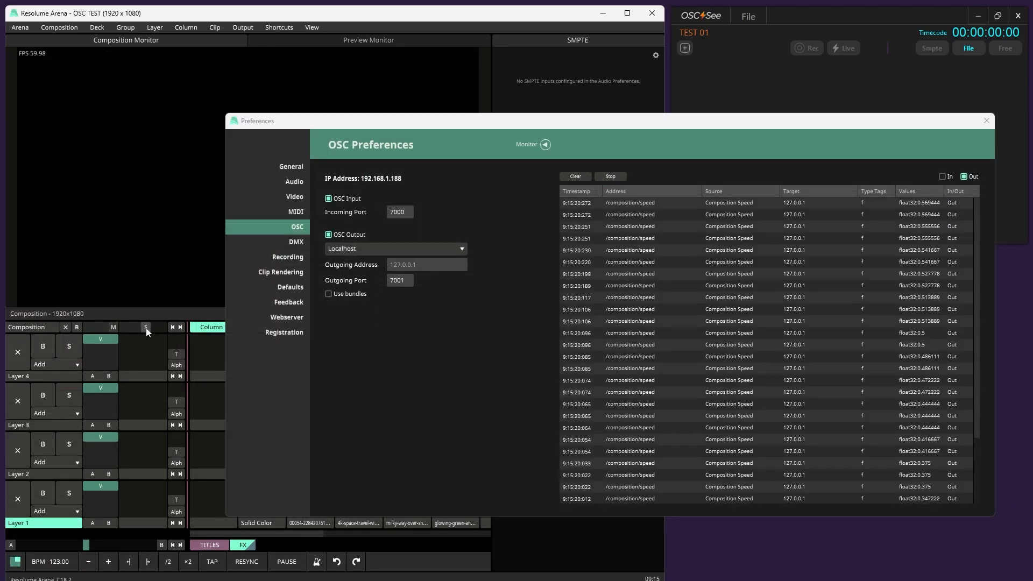
{"action": "right_click", "coordinate": [136, 332]}
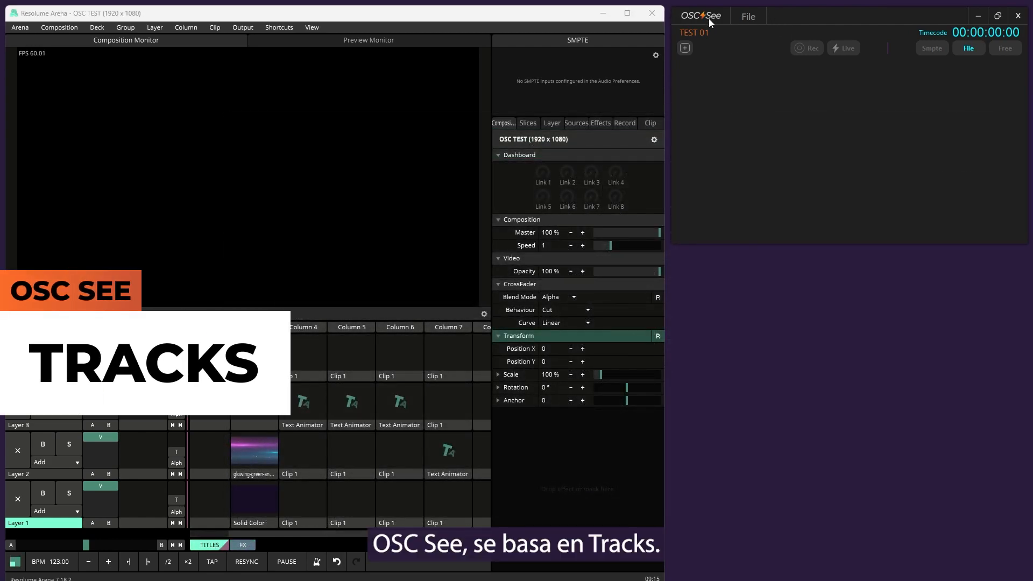
Add four empty tracks to the OSC See project
{"action": "left_click", "coordinate": [684, 48]}
{"action": "left_click", "coordinate": [684, 49]}
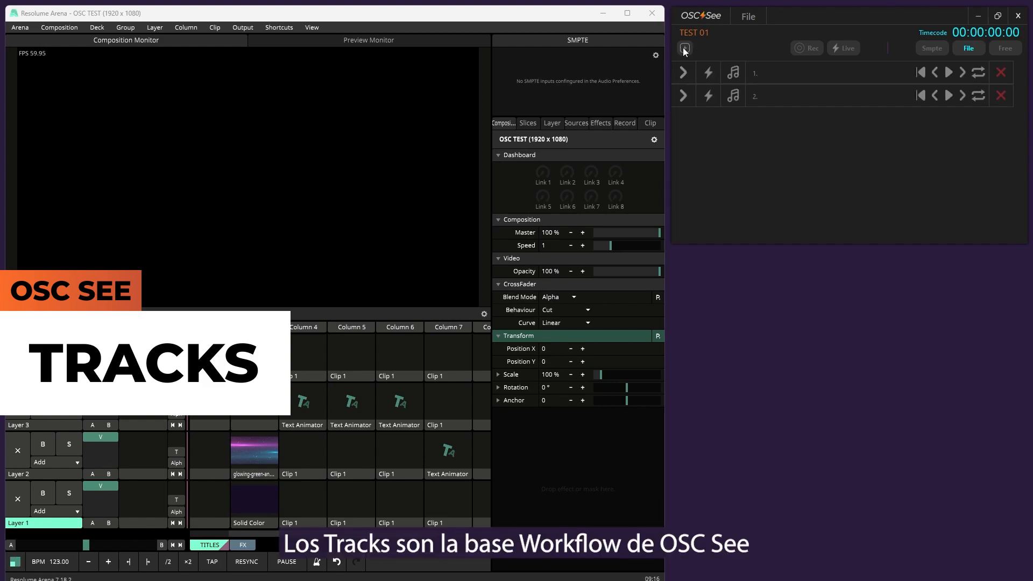
{"action": "left_click", "coordinate": [683, 48]}
{"action": "left_click", "coordinate": [684, 49]}
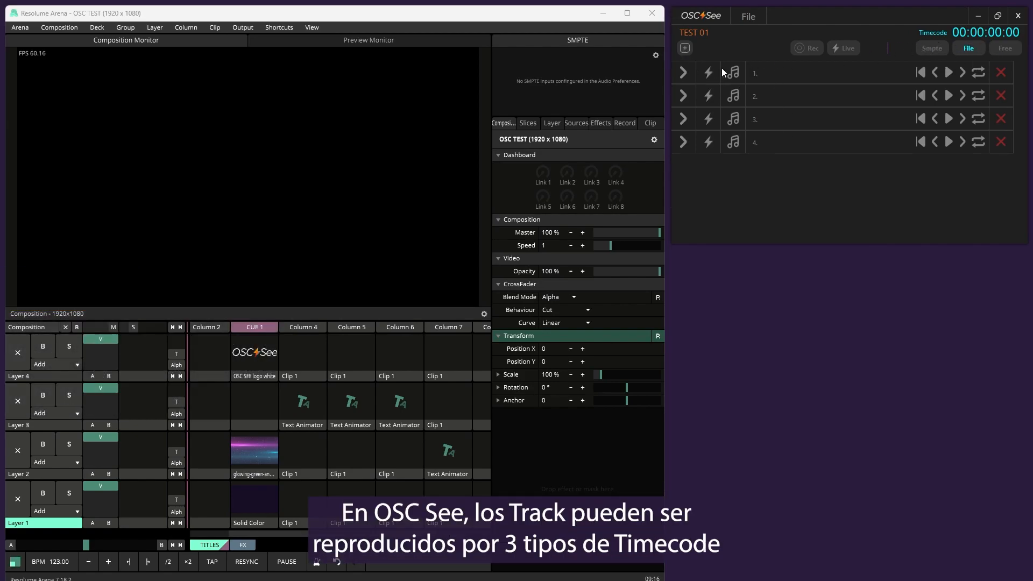
Expand the first track's timeline, make the OSC See window taller and collapse the track again
{"action": "left_click", "coordinate": [685, 72]}
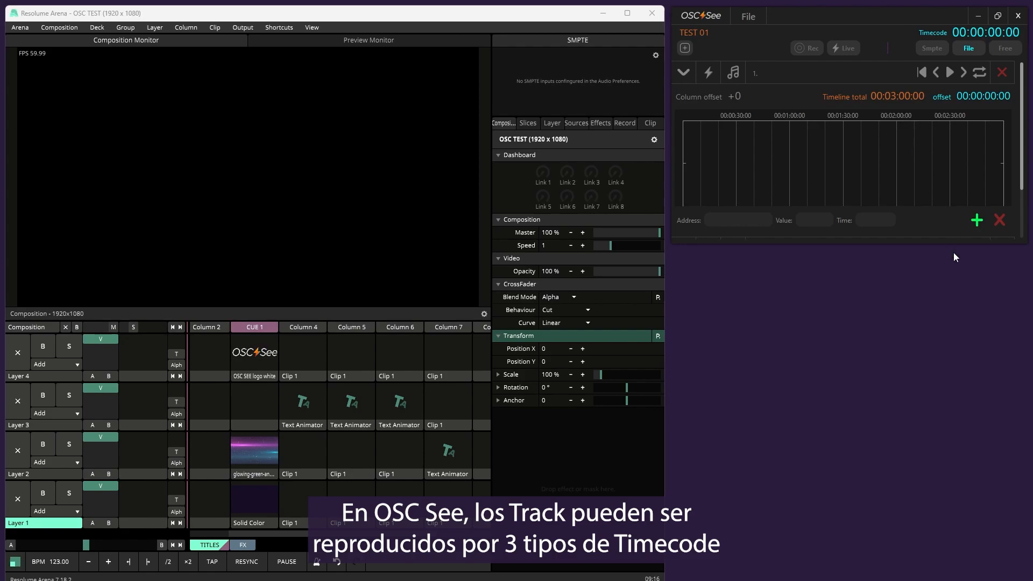
{"action": "left_click_drag", "start_coordinate": [960, 246], "coordinate": [968, 359]}
{"action": "left_click", "coordinate": [681, 73]}
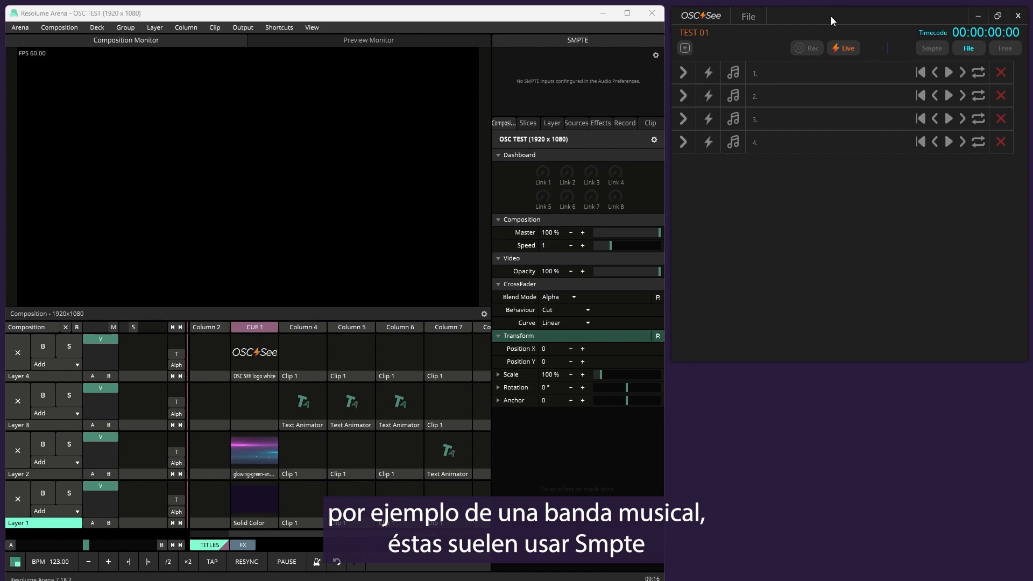
Set the timecode mode to Smpte and activate the tracks' lightning bolts in turn, ending with the first track active
{"action": "left_click", "coordinate": [932, 50]}
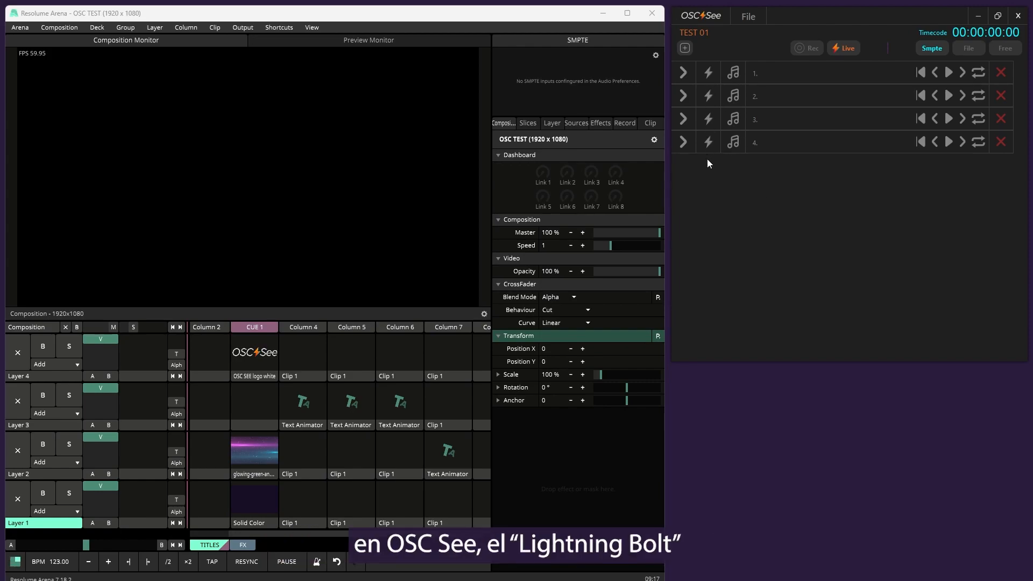
{"action": "left_click", "coordinate": [709, 74]}
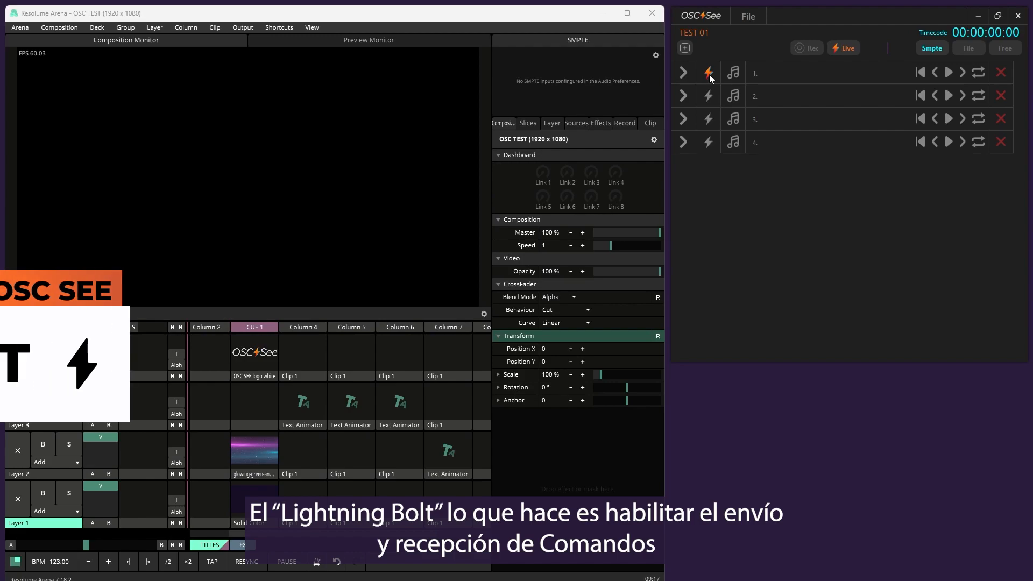
{"action": "left_click", "coordinate": [709, 97]}
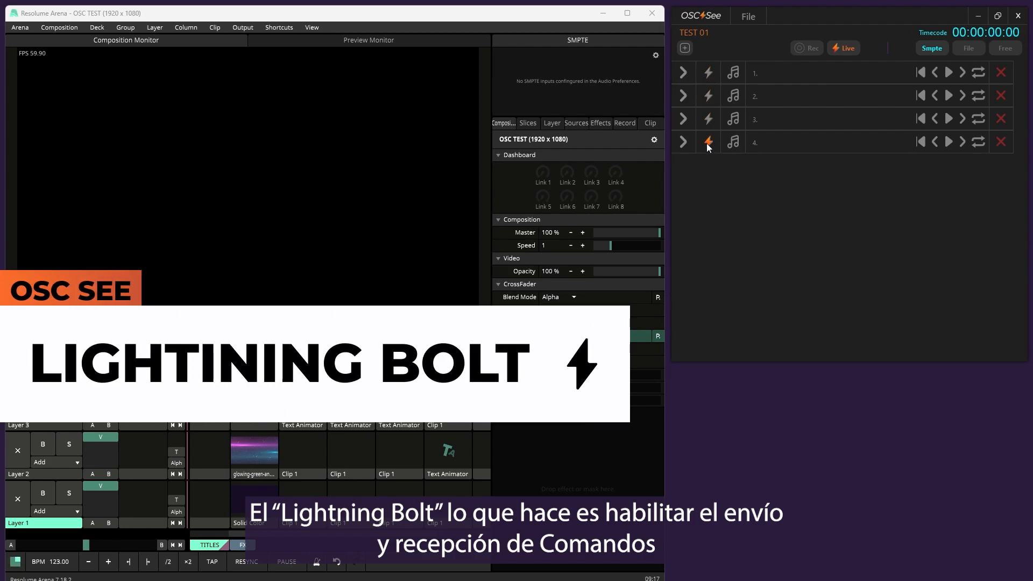
{"action": "left_click", "coordinate": [707, 120]}
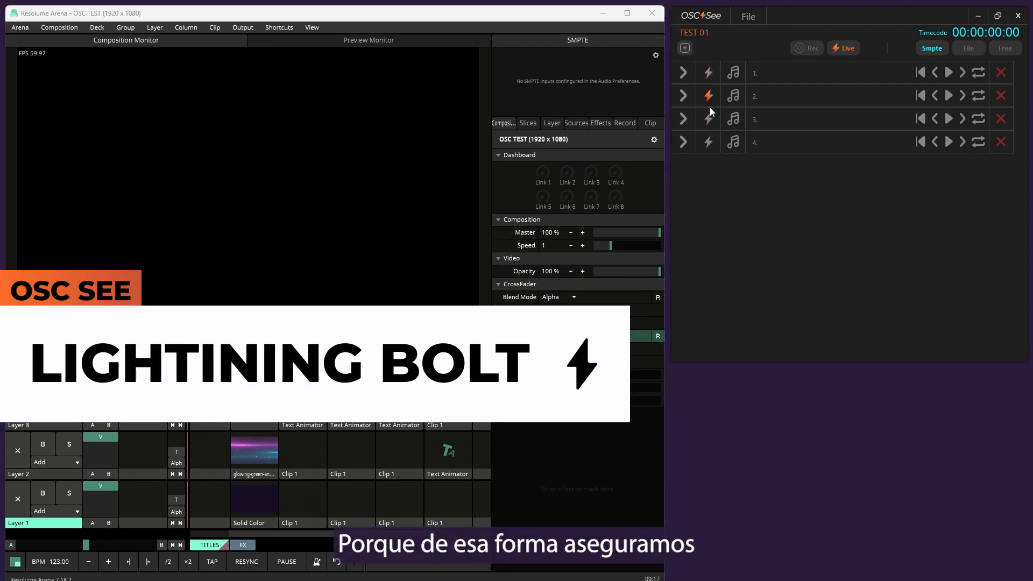
{"action": "left_click", "coordinate": [708, 143]}
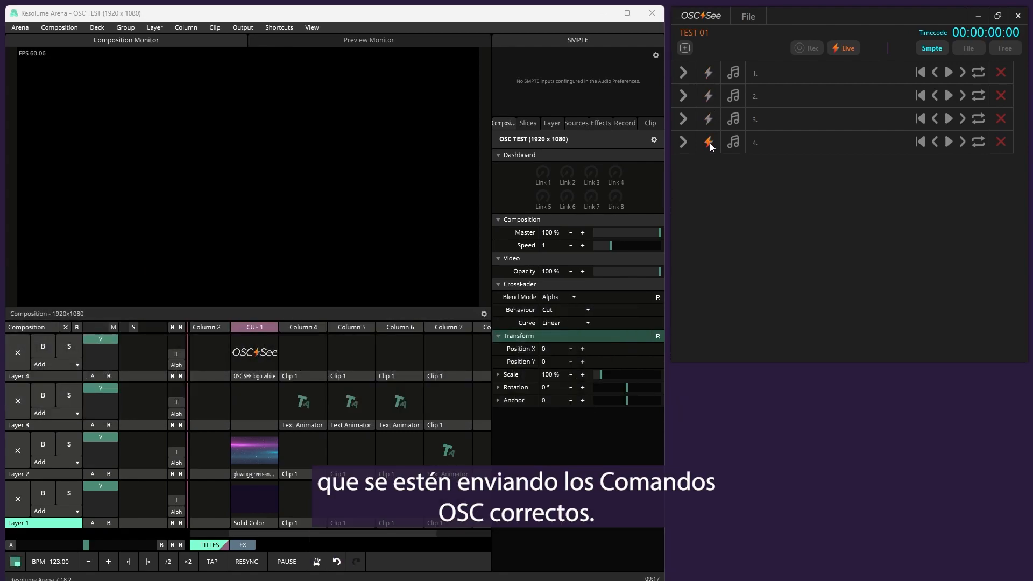
{"action": "left_click", "coordinate": [709, 74]}
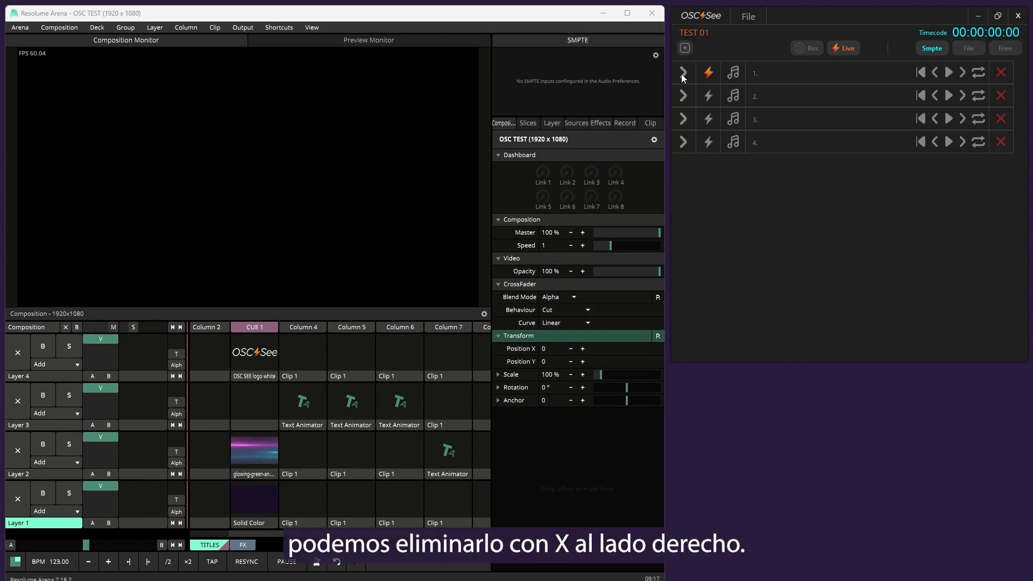
Delete the third track, then briefly expand and collapse the first track's timeline
{"action": "left_click", "coordinate": [1000, 119]}
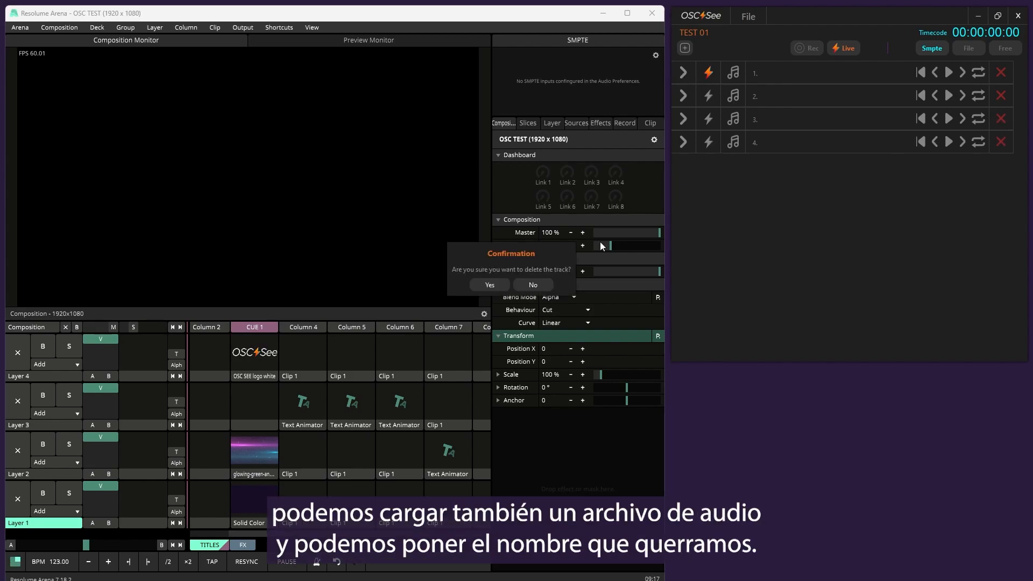
{"action": "left_click", "coordinate": [495, 281]}
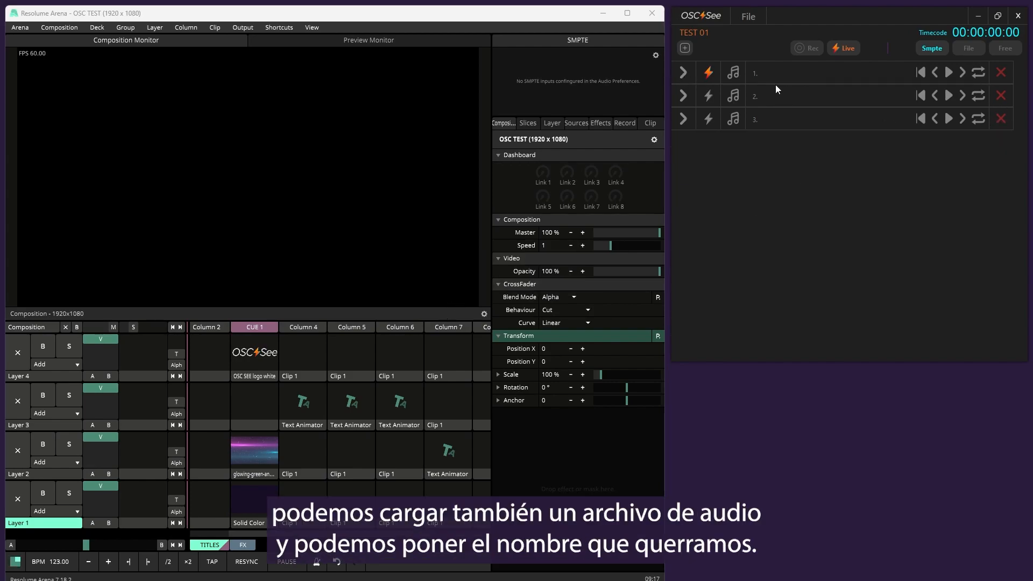
{"action": "left_click", "coordinate": [681, 73]}
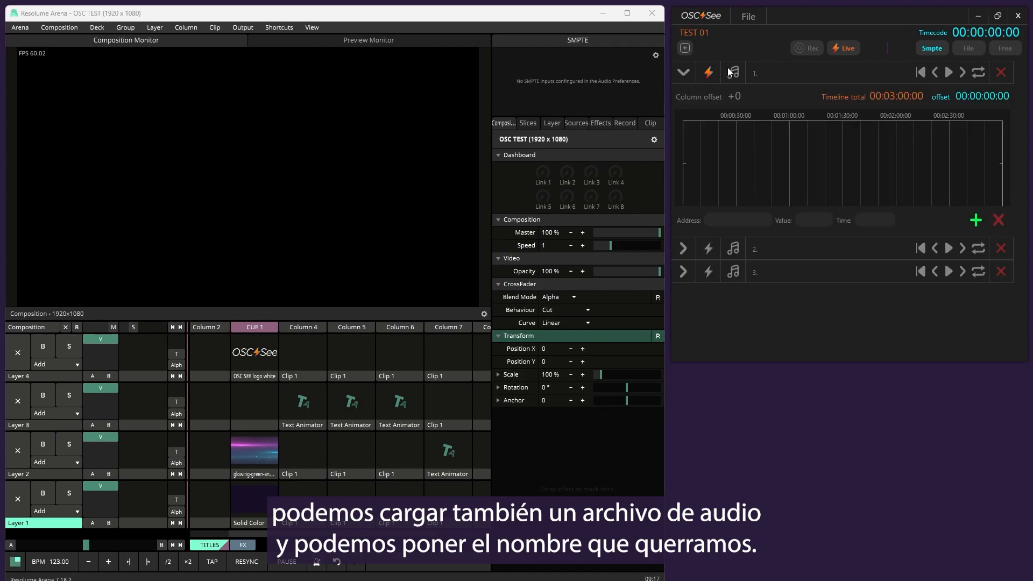
{"action": "left_click", "coordinate": [682, 73]}
Name the three remaining tracks TRACK 1, TRACK 2 and TRACK 3
{"action": "key", "text": "BackSpace"}
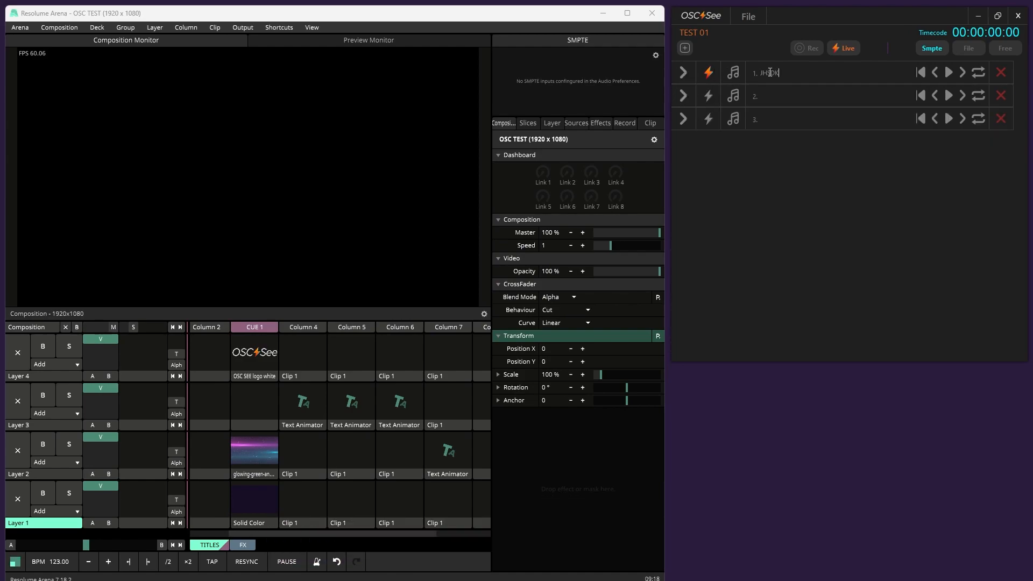
{"action": "key", "text": "BackSpace"}
{"action": "key", "text": "BackSpace"}
{"action": "key", "text": "BackSpace"}
{"action": "key", "text": "BackSpace"}
{"action": "key", "text": "BackSpace"}
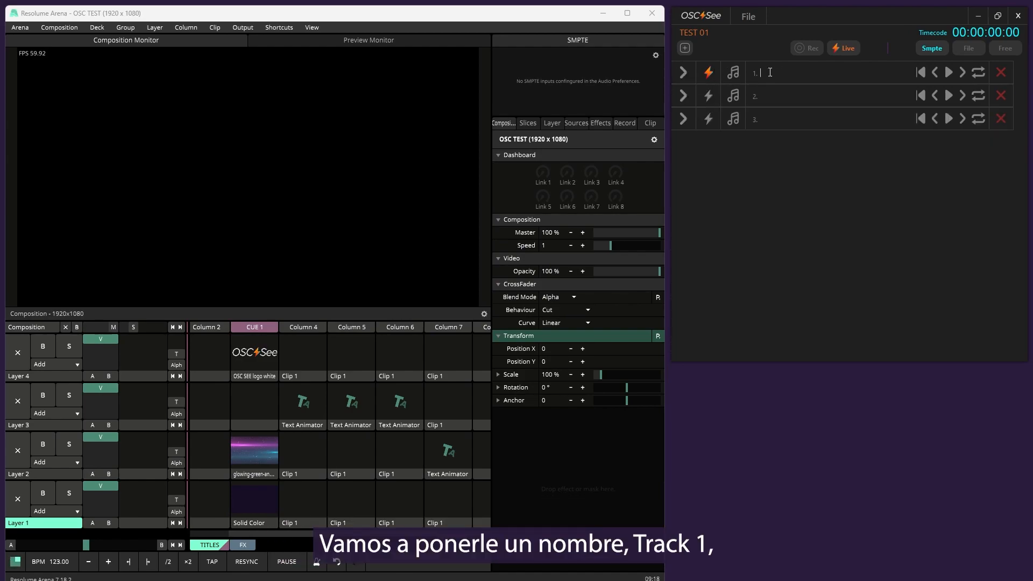
{"action": "type", "text": "TRACK"}
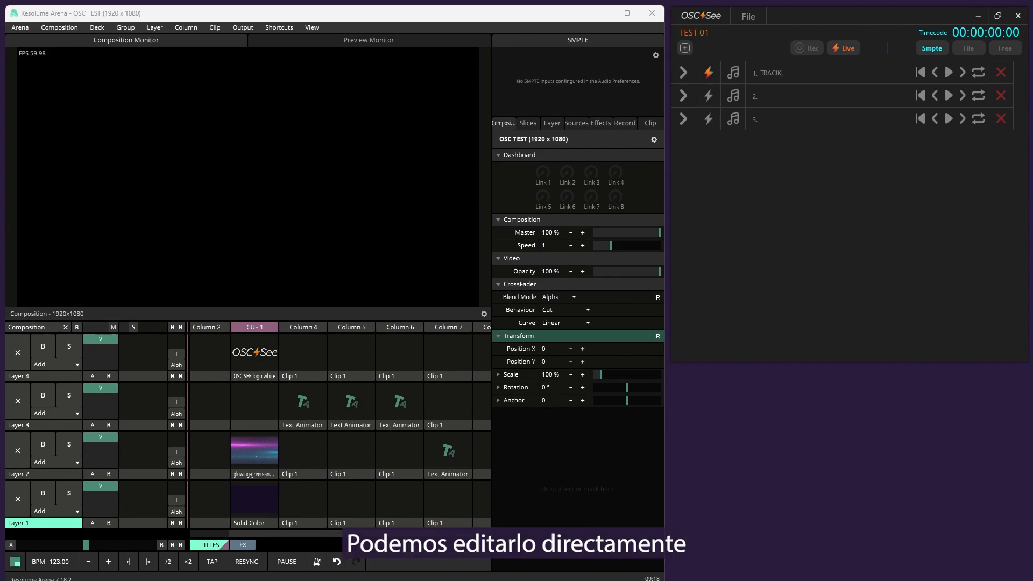
{"action": "type", "text": " 1"}
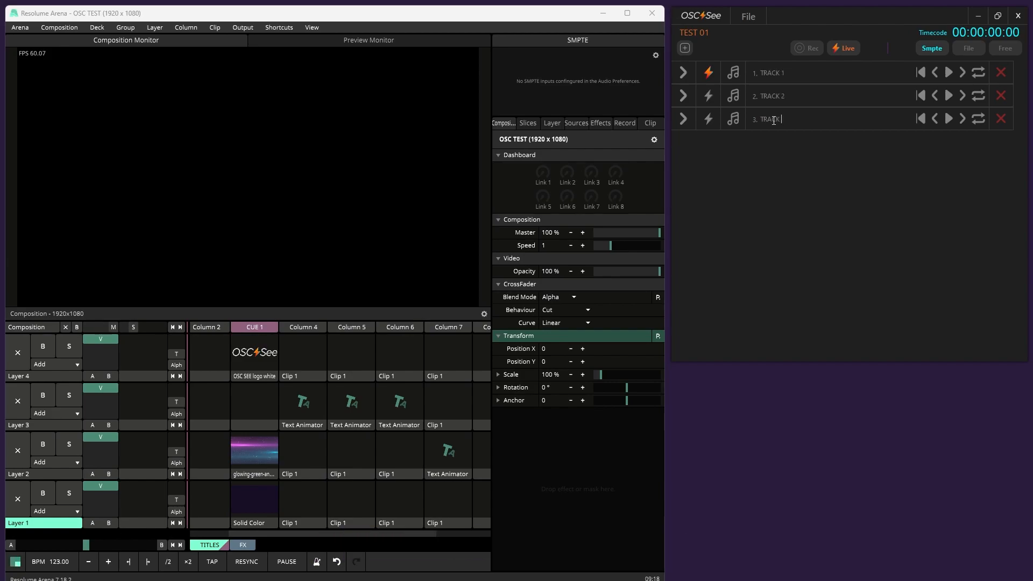
{"action": "type", "text": "3"}
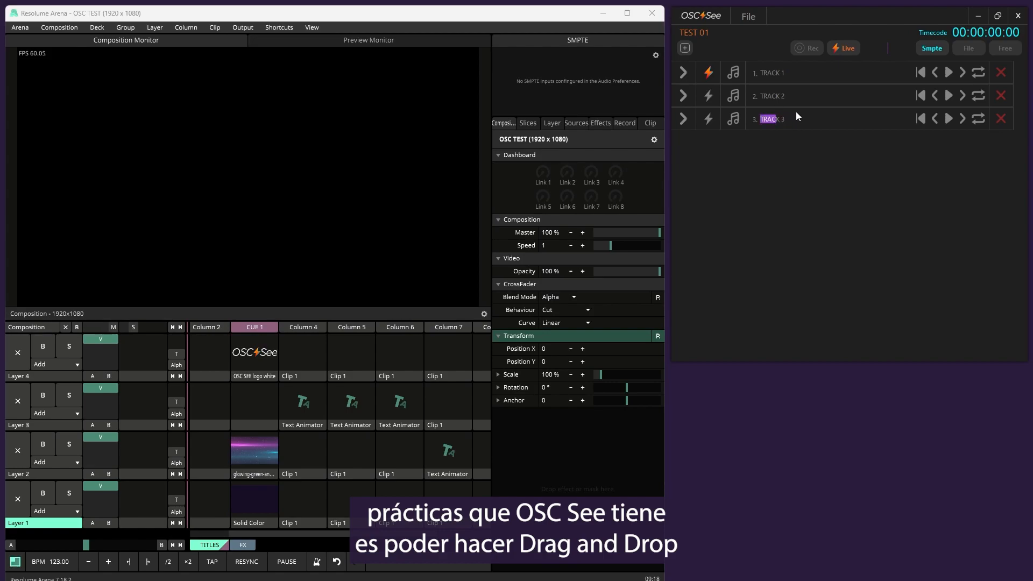
Reorder the setlist by swapping TRACK 1 and TRACK 3, and return them to their original order
{"action": "mouse_move", "coordinate": [777, 120]}
{"action": "left_mouse_down"}
{"action": "mouse_move", "coordinate": [783, 78]}
{"action": "mouse_move", "coordinate": [776, 121]}
{"action": "left_mouse_up"}
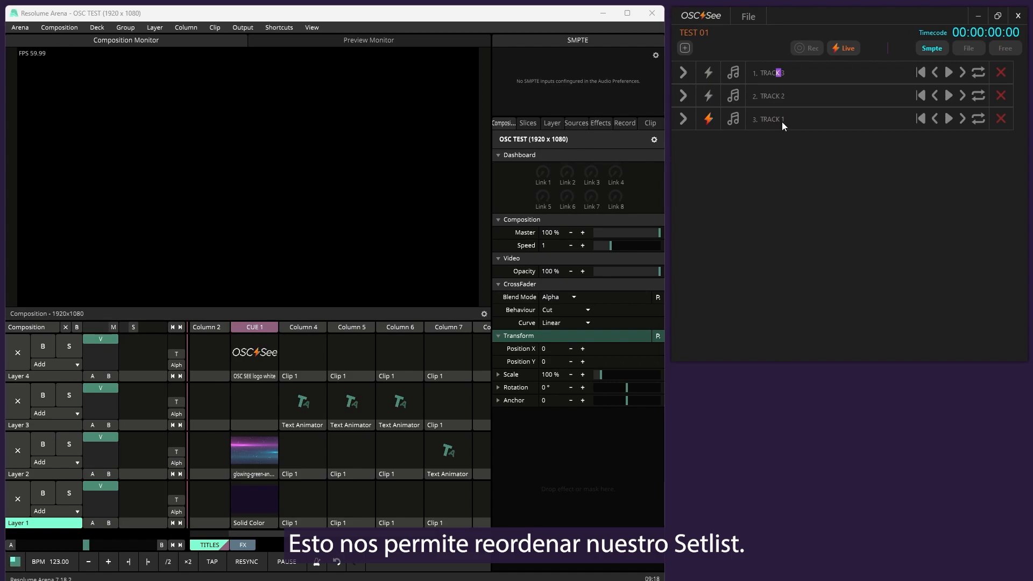
{"action": "left_click_drag", "start_coordinate": [772, 80], "coordinate": [710, 79]}
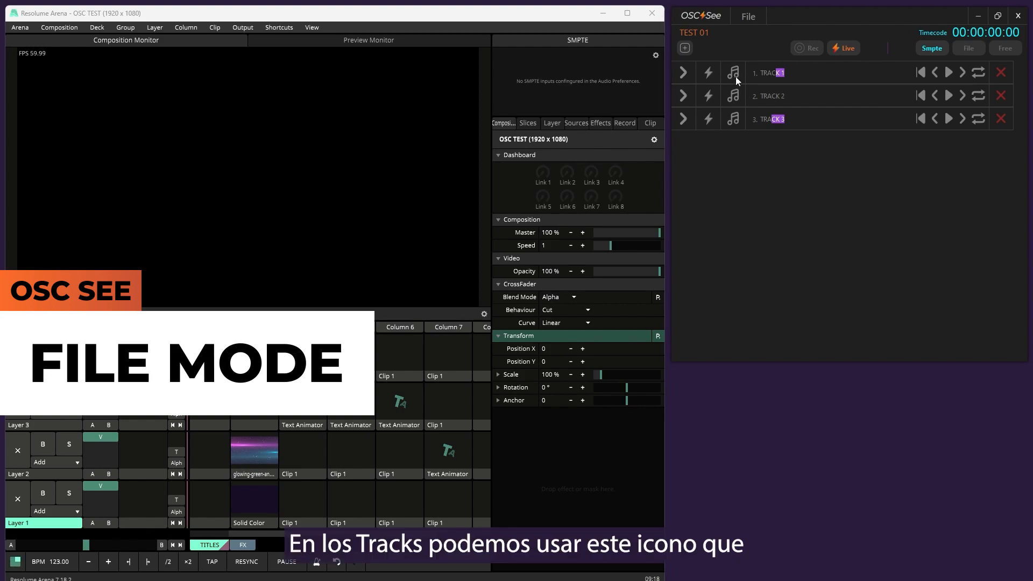
Load the audio file MARiAN - Techno.mp3 into the first track and expand the track to show its waveform
{"action": "left_click", "coordinate": [734, 73]}
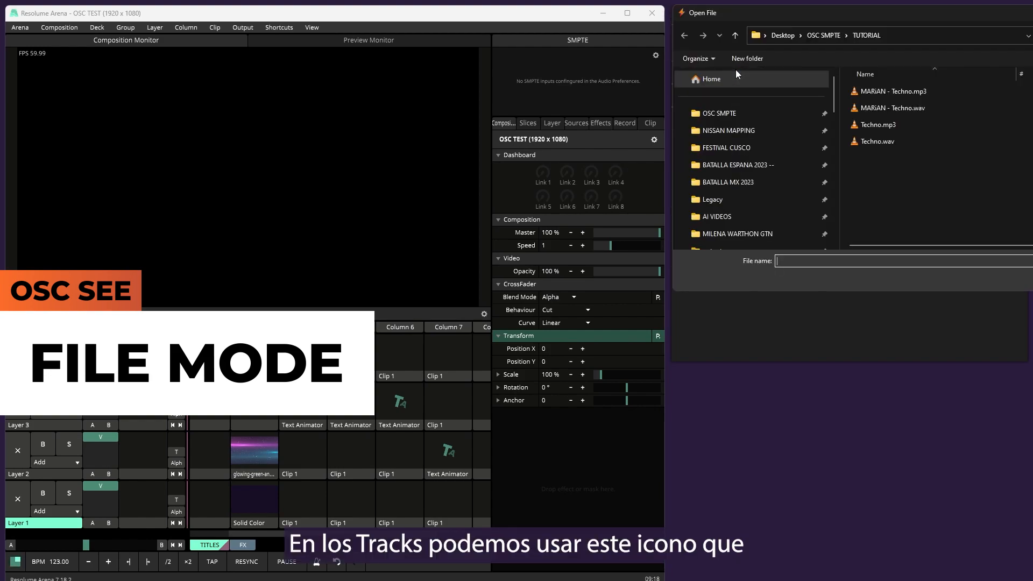
{"action": "left_click", "coordinate": [767, 92]}
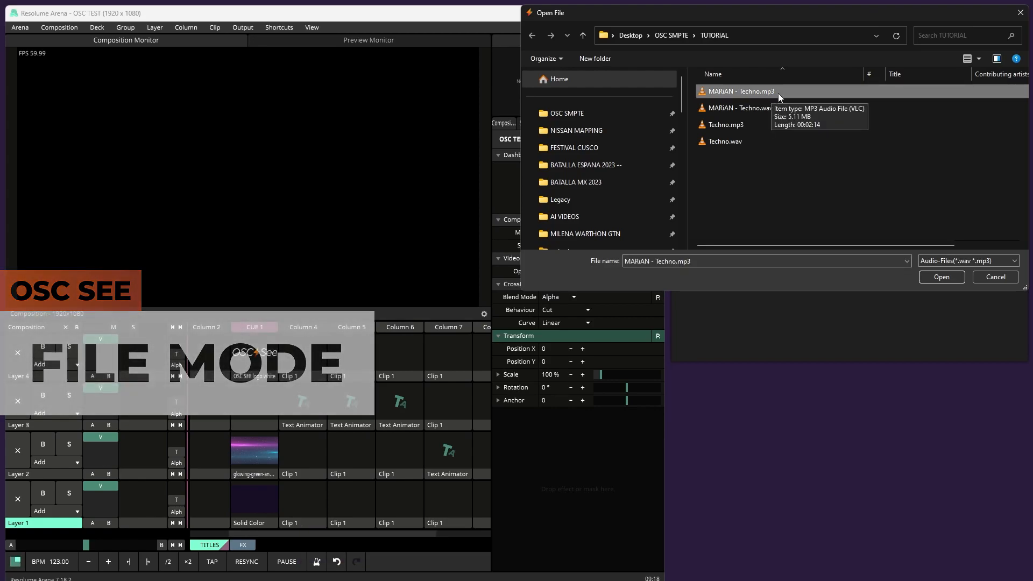
{"action": "left_click", "coordinate": [937, 277]}
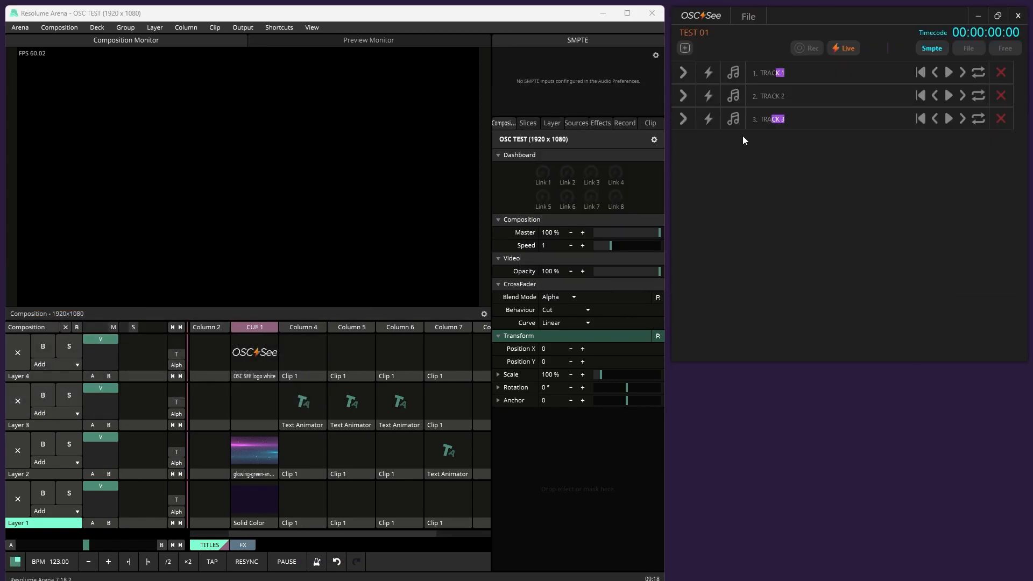
{"action": "left_click", "coordinate": [684, 69]}
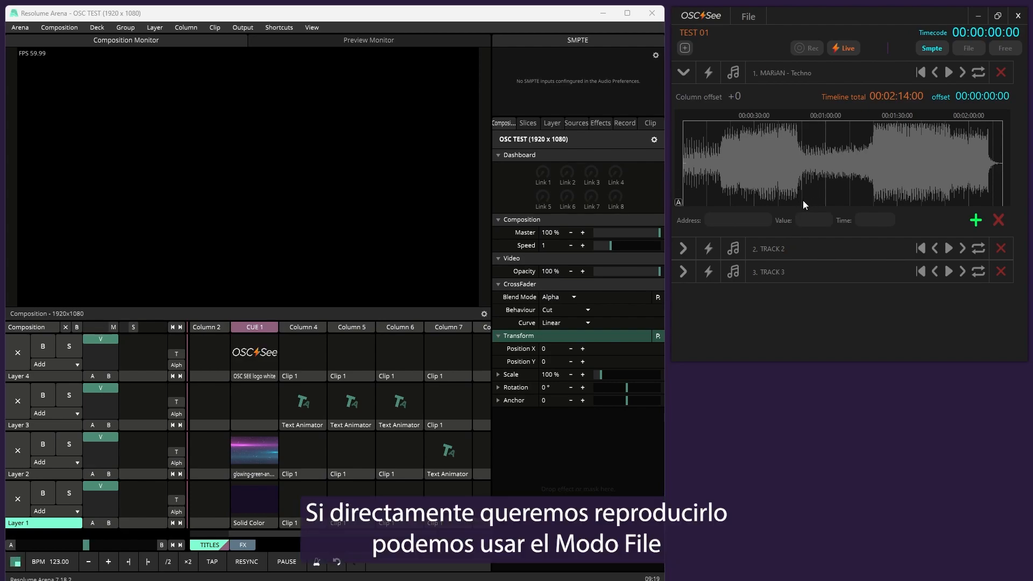
Switch the timecode mode to File and activate the lightning bolt of the first track
{"action": "left_click", "coordinate": [974, 50]}
{"action": "left_click", "coordinate": [705, 73]}
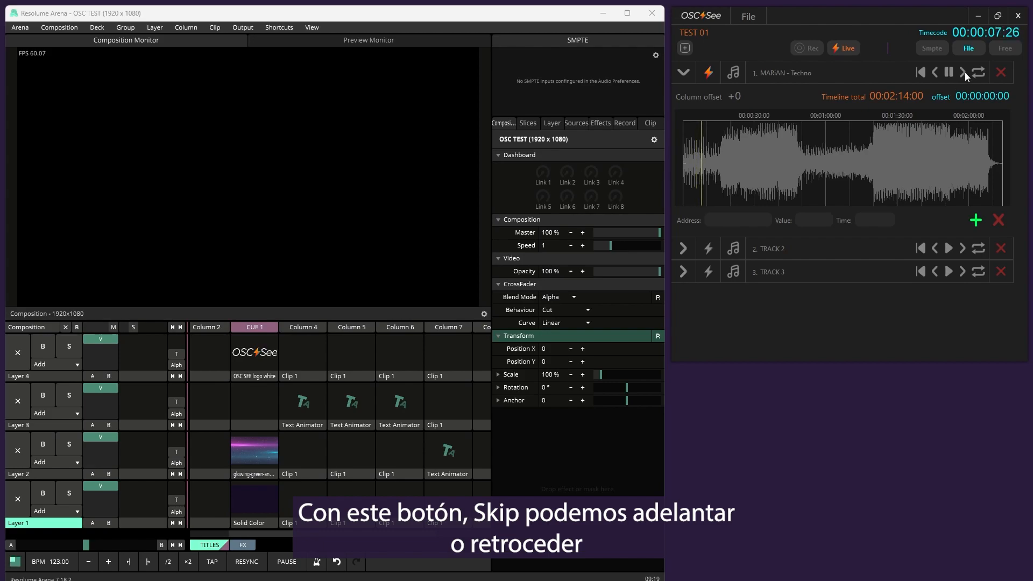
Skip the first track's playback forward in 10-second jumps, skip it backward twice, and return it to the beginning
{"action": "left_click", "coordinate": [964, 72]}
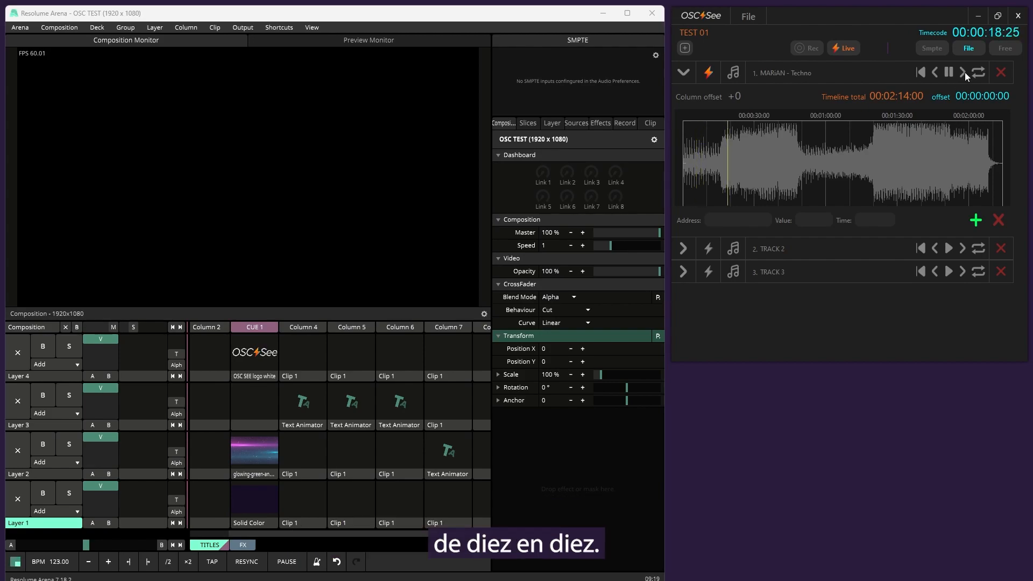
{"action": "left_click", "coordinate": [964, 72]}
{"action": "left_click", "coordinate": [964, 72]}
{"action": "left_click", "coordinate": [964, 72]}
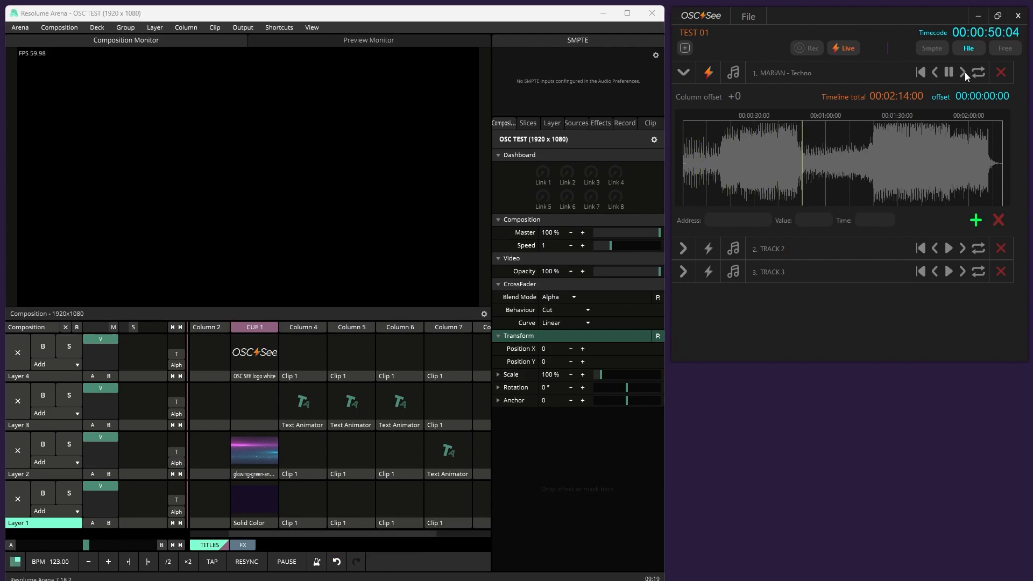
{"action": "left_click", "coordinate": [934, 72]}
{"action": "left_click", "coordinate": [935, 72]}
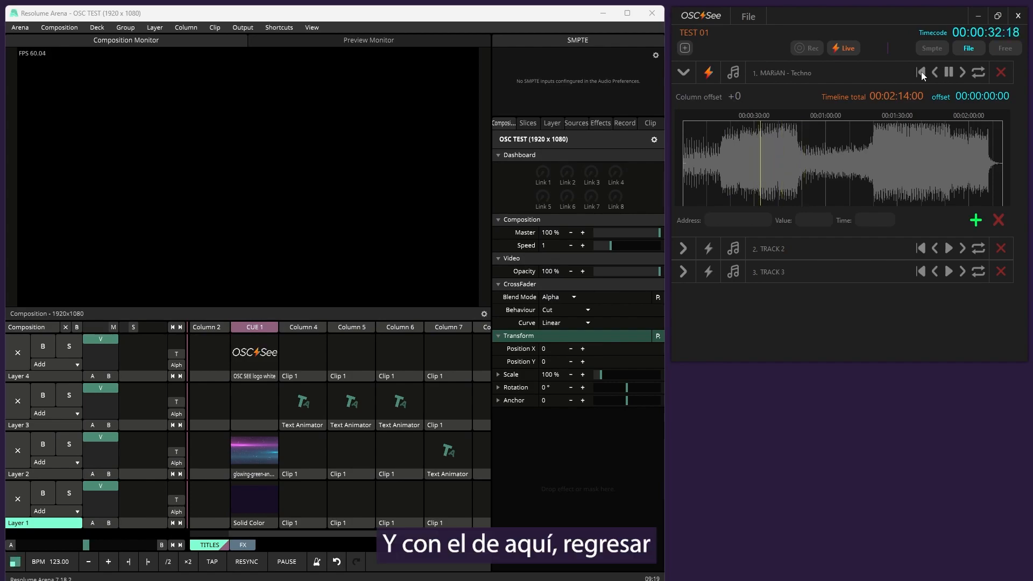
{"action": "left_click", "coordinate": [921, 72]}
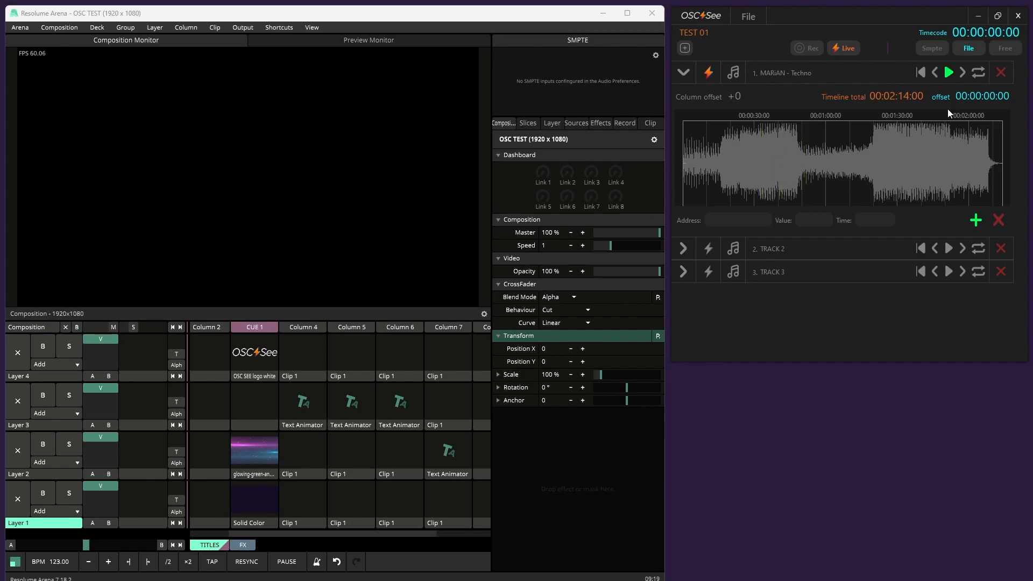
Play the first track with its loop turned on, skip ahead four times and pause the playback
{"action": "left_click", "coordinate": [944, 75]}
{"action": "left_click", "coordinate": [976, 71]}
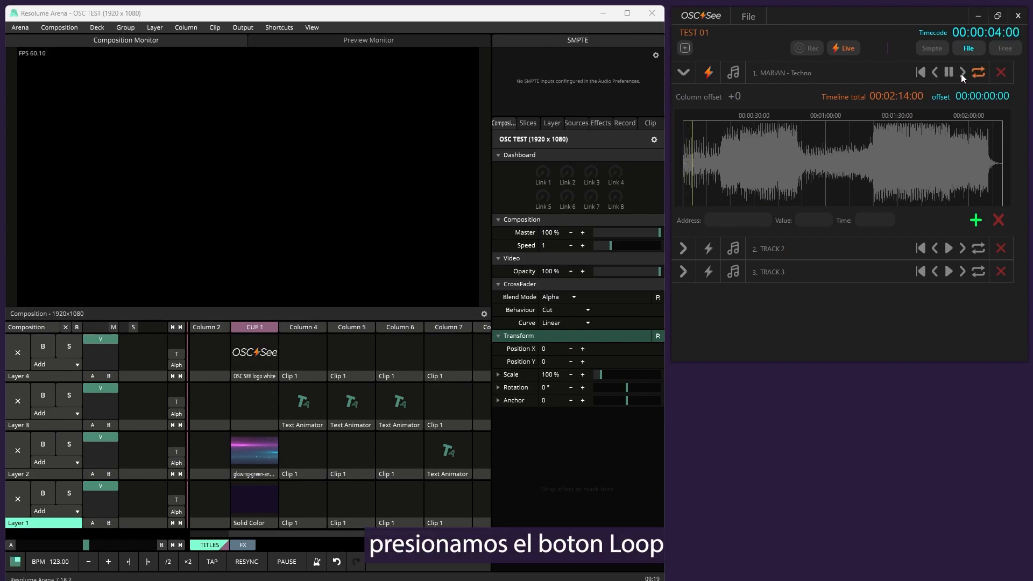
{"action": "left_click", "coordinate": [961, 73]}
{"action": "left_click", "coordinate": [961, 73]}
{"action": "left_click", "coordinate": [960, 73]}
{"action": "left_click", "coordinate": [961, 74]}
{"action": "left_click", "coordinate": [961, 73]}
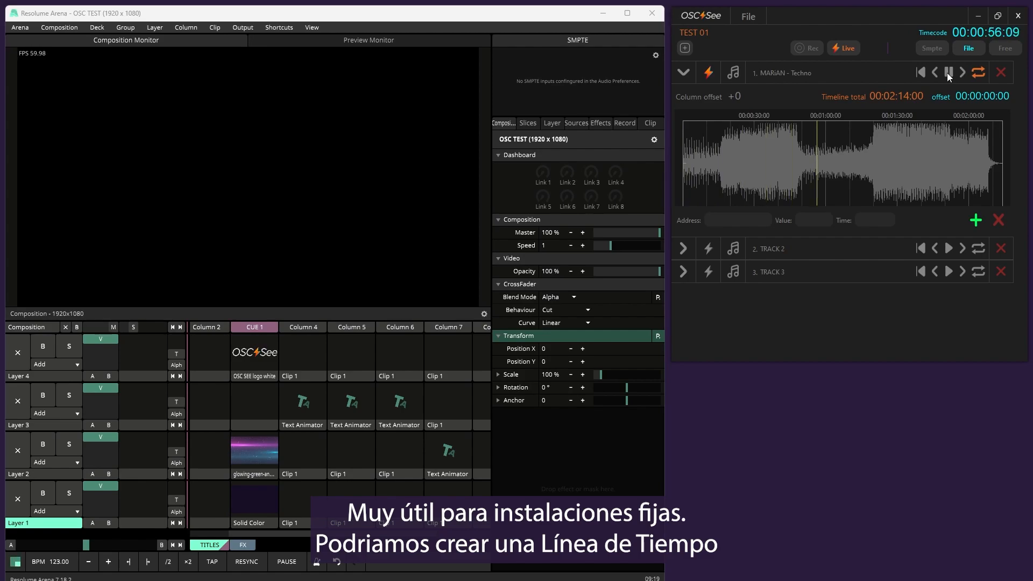
{"action": "left_click", "coordinate": [948, 73]}
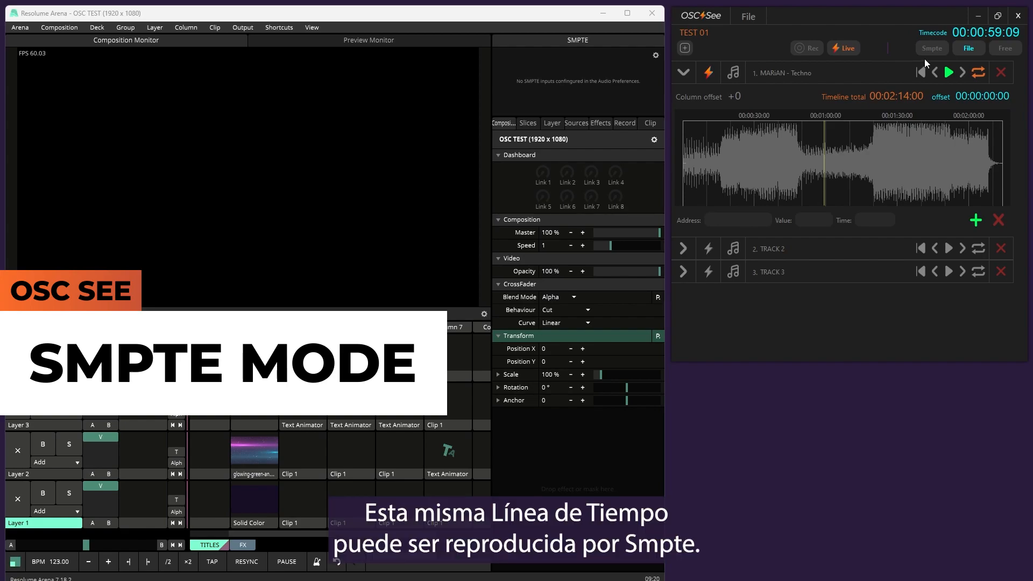
Switch the timecode mode to Smpte and play LTC_00000000_19mins_30fps_48000x24.wav in VLC to drive the first track's timeline
{"action": "left_click", "coordinate": [931, 50]}
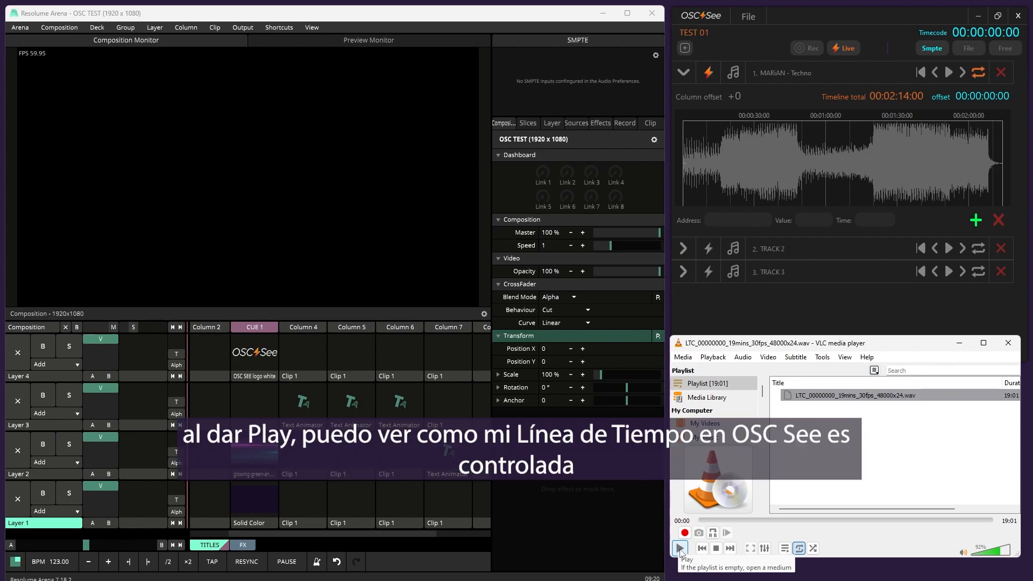
{"action": "left_click", "coordinate": [680, 548]}
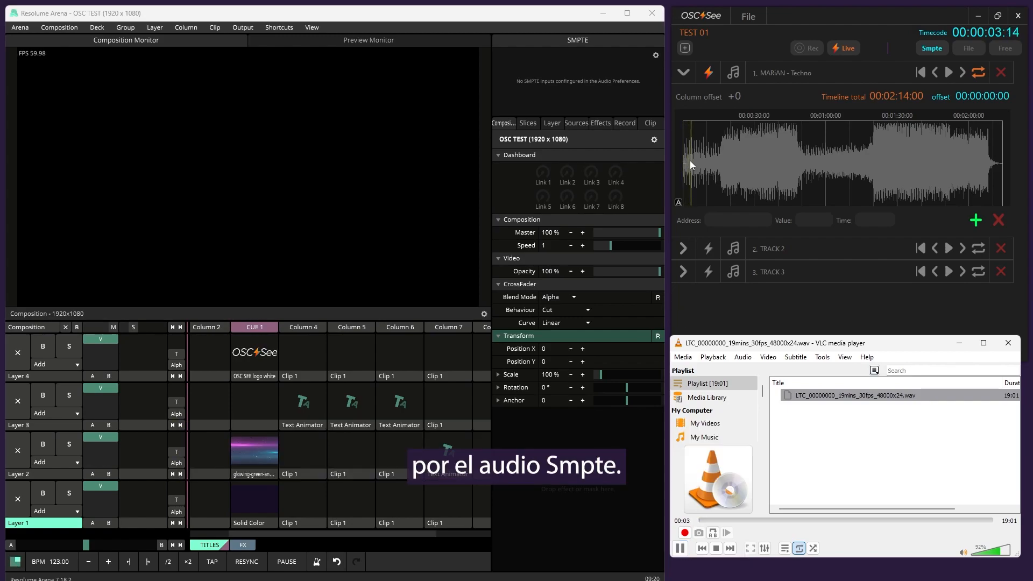
{"action": "scroll", "coordinate": [689, 160], "scroll_direction": "up", "scroll_amount": 3}
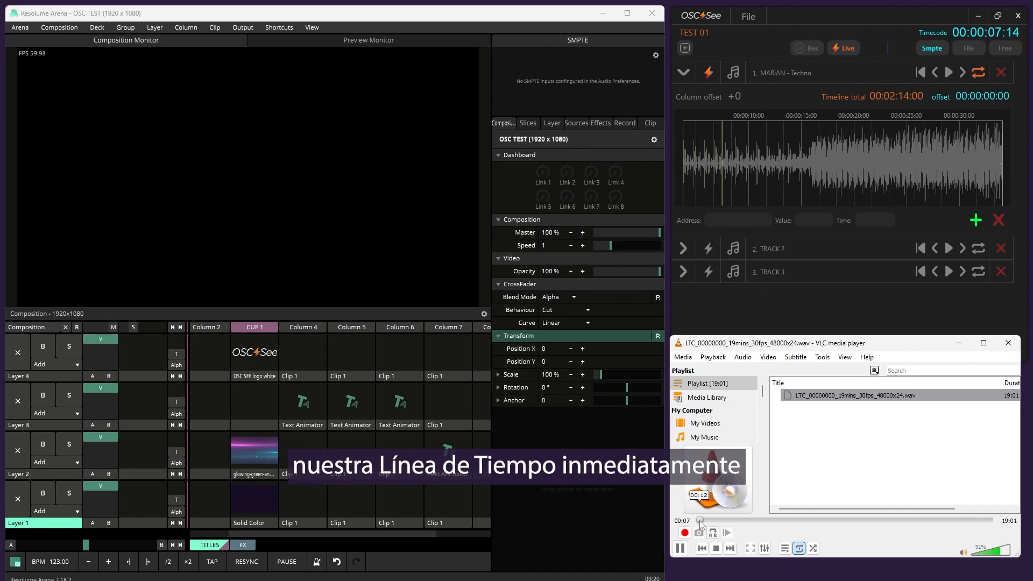
{"action": "scroll", "coordinate": [801, 180], "scroll_direction": "down", "scroll_amount": 3}
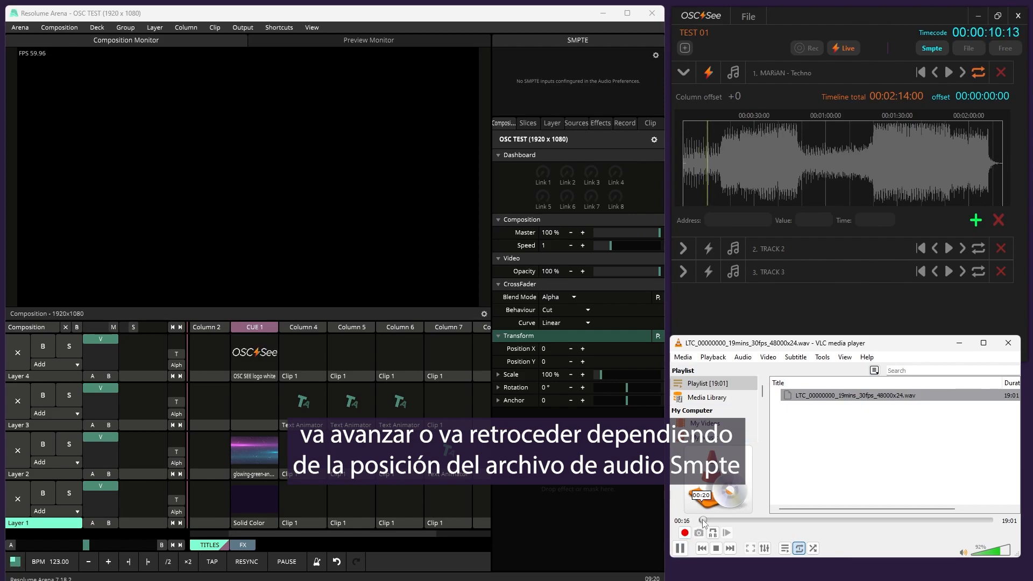
Seek the LTC audio in VLC forward to several positions and back to about 00:28, and pause it
{"action": "left_click", "coordinate": [704, 519]}
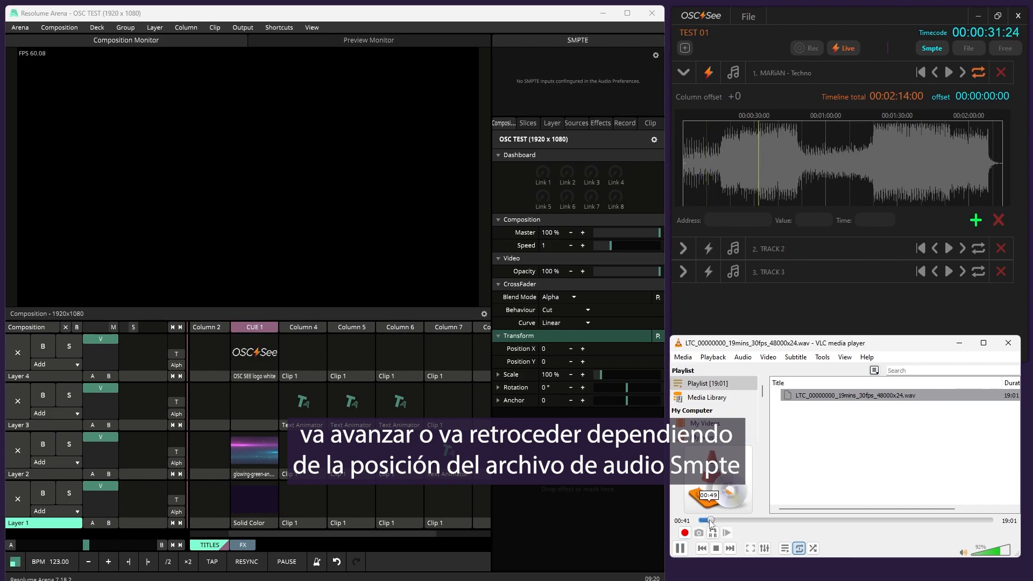
{"action": "left_click", "coordinate": [719, 520]}
{"action": "left_click", "coordinate": [719, 520]}
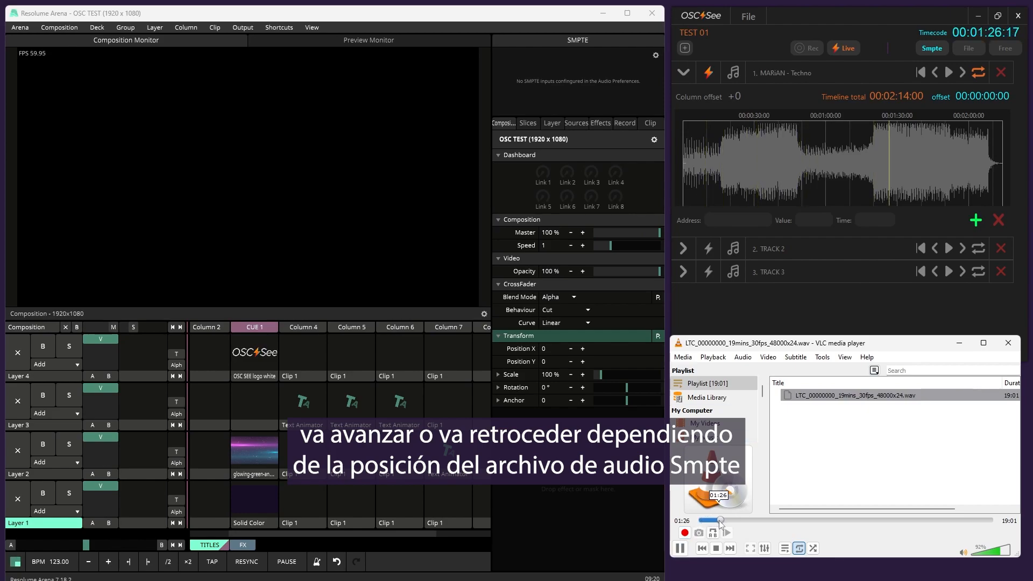
{"action": "left_click", "coordinate": [727, 520]}
{"action": "left_click_drag", "start_coordinate": [726, 522], "coordinate": [703, 520]}
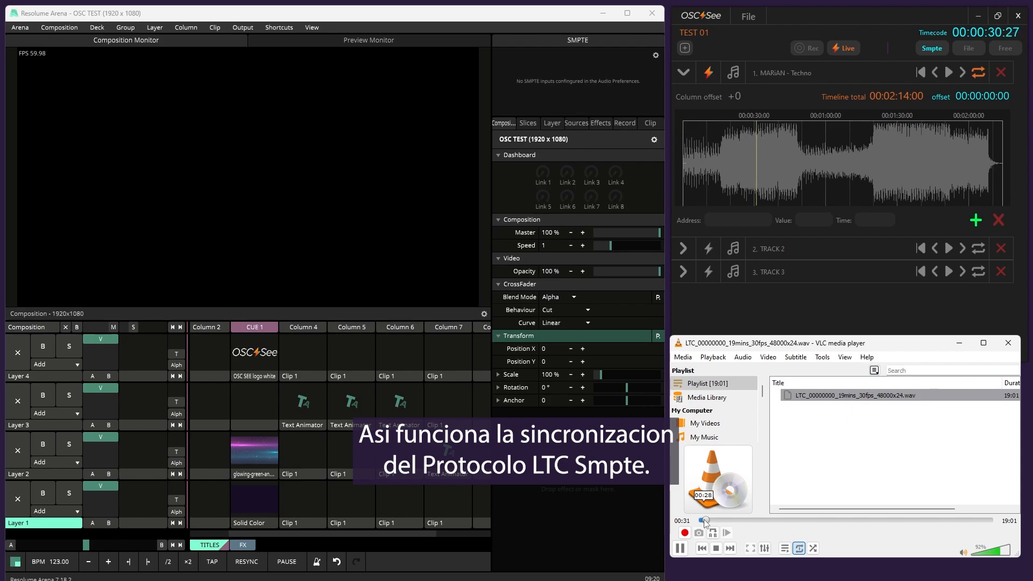
{"action": "left_click", "coordinate": [683, 549]}
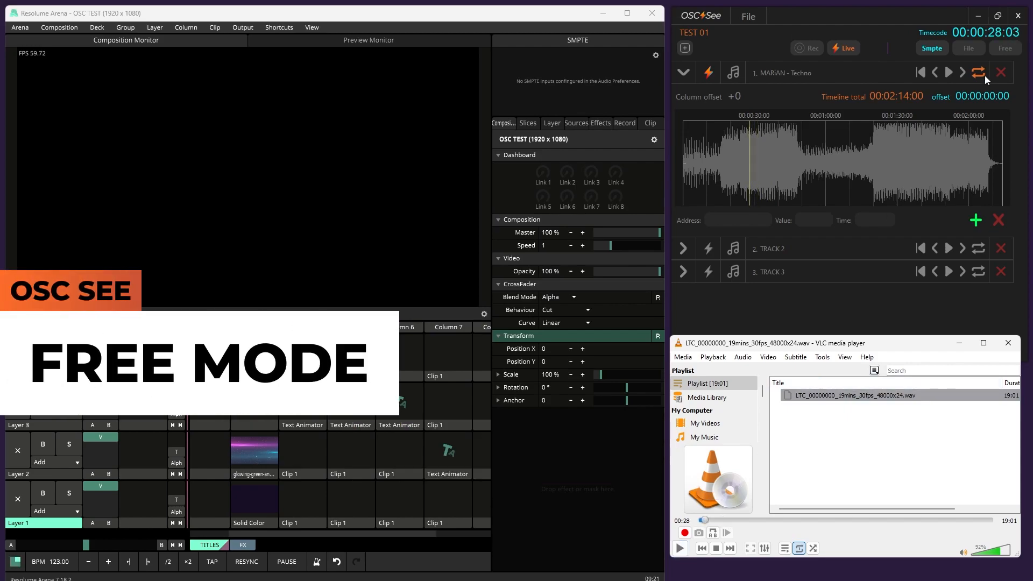
Play the first track from the beginning in Free mode, pause it, and set the timecode mode to File
{"action": "left_click", "coordinate": [1006, 49]}
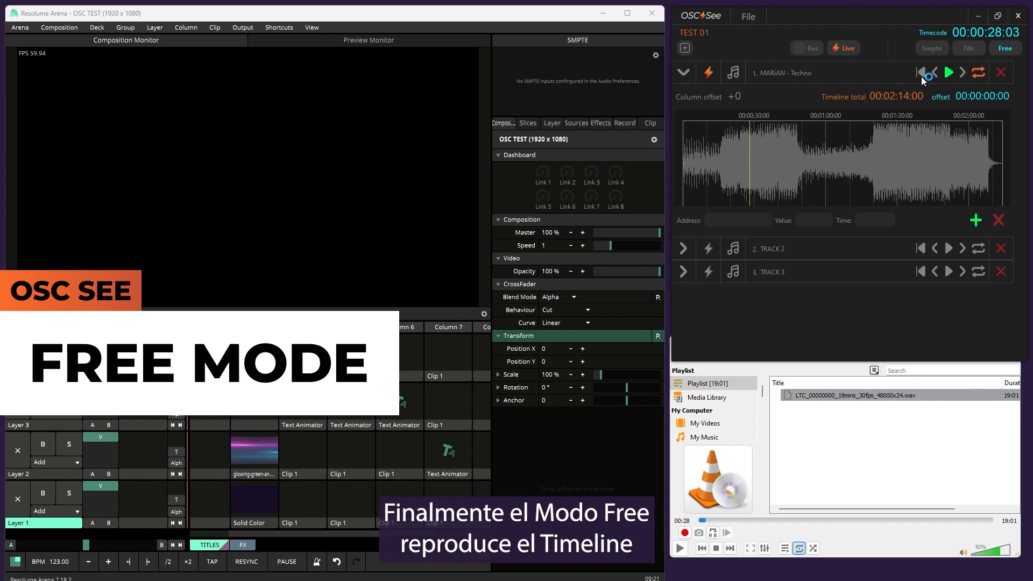
{"action": "left_click", "coordinate": [921, 73]}
{"action": "left_click", "coordinate": [949, 72]}
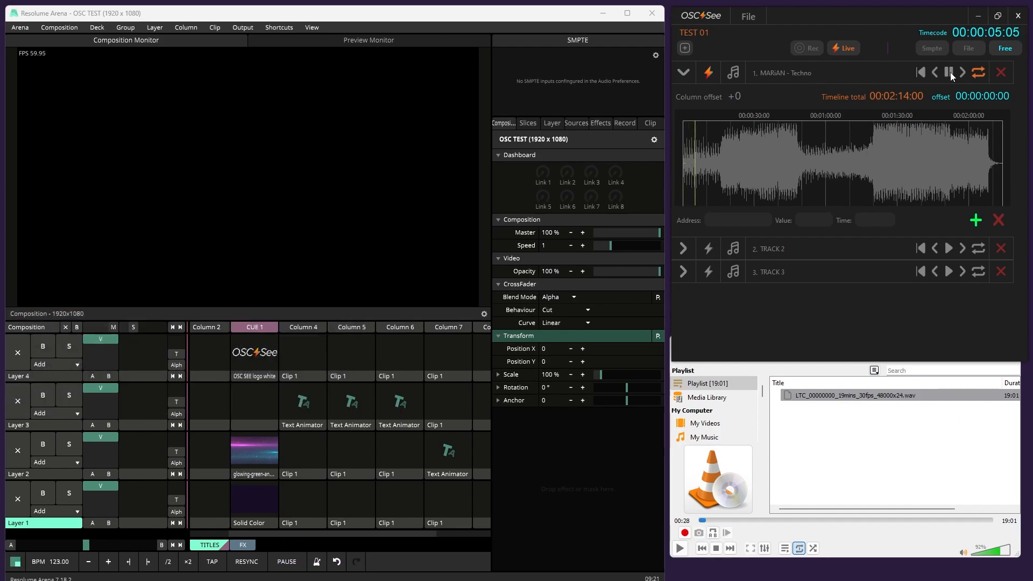
{"action": "left_click", "coordinate": [950, 72]}
{"action": "left_click", "coordinate": [971, 48]}
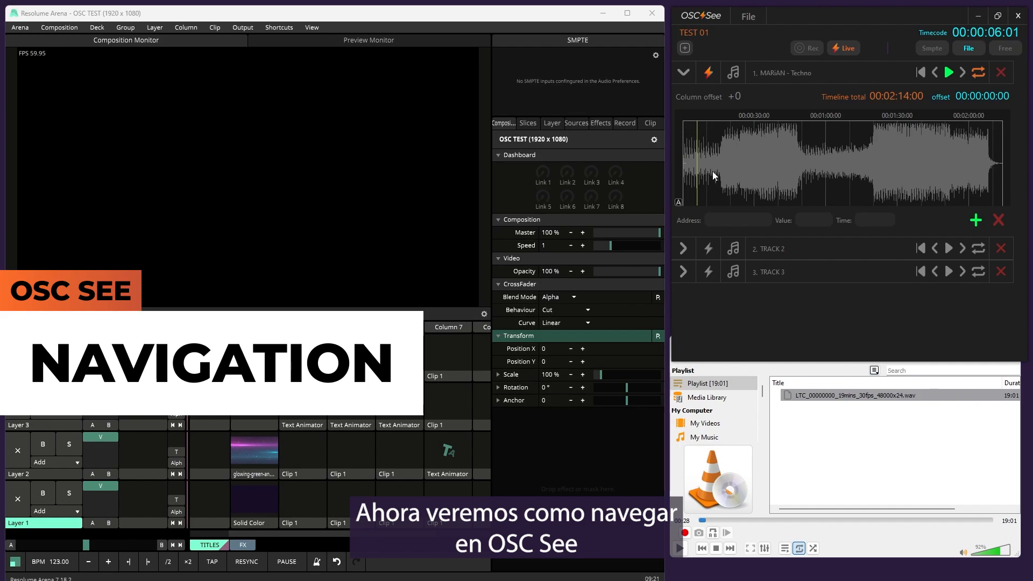
Examine the first track's waveform by zooming in and panning along its timeline, and return to the full-length view
{"action": "scroll", "coordinate": [712, 171], "scroll_direction": "up", "scroll_amount": 5}
{"action": "scroll", "coordinate": [721, 172], "scroll_direction": "up", "scroll_amount": 4}
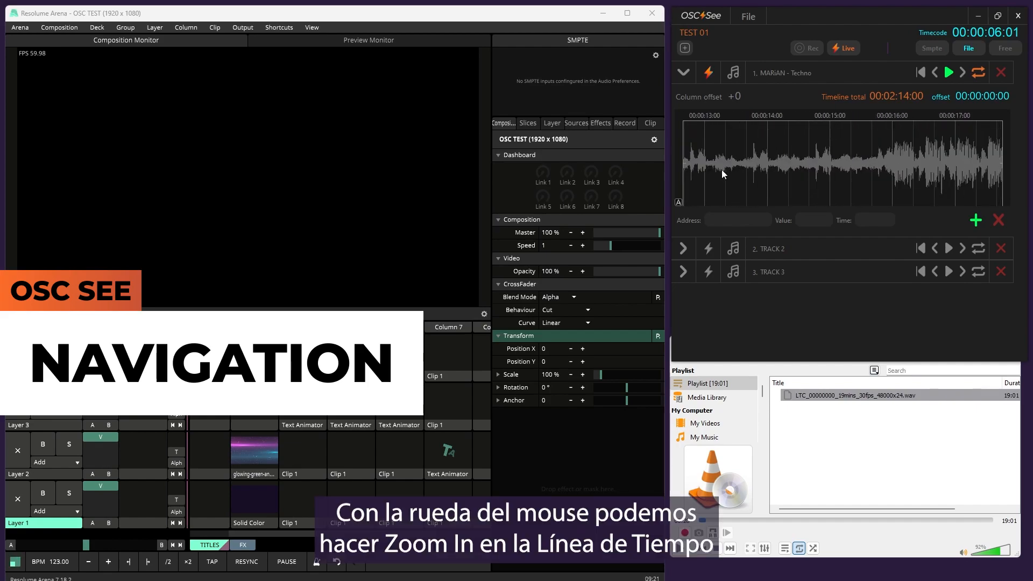
{"action": "scroll", "coordinate": [721, 170], "scroll_direction": "down", "scroll_amount": 10}
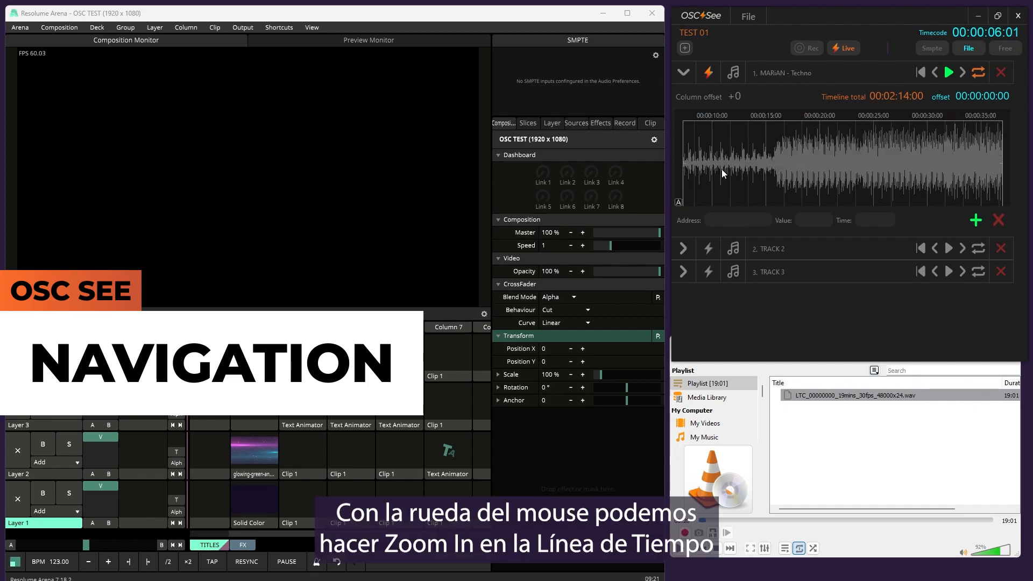
{"action": "scroll", "coordinate": [722, 170], "scroll_direction": "up", "scroll_amount": 5}
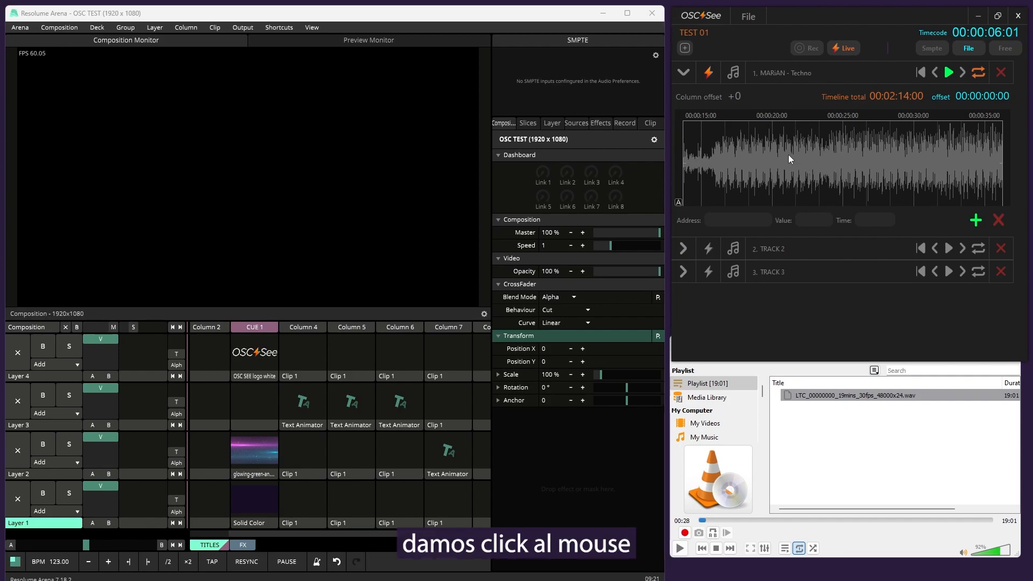
{"action": "left_click_drag", "start_coordinate": [788, 158], "coordinate": [971, 148]}
{"action": "left_click_drag", "start_coordinate": [805, 166], "coordinate": [744, 172]}
{"action": "left_click_drag", "start_coordinate": [887, 176], "coordinate": [814, 170]}
{"action": "scroll", "coordinate": [822, 163], "scroll_direction": "down", "scroll_amount": 5}
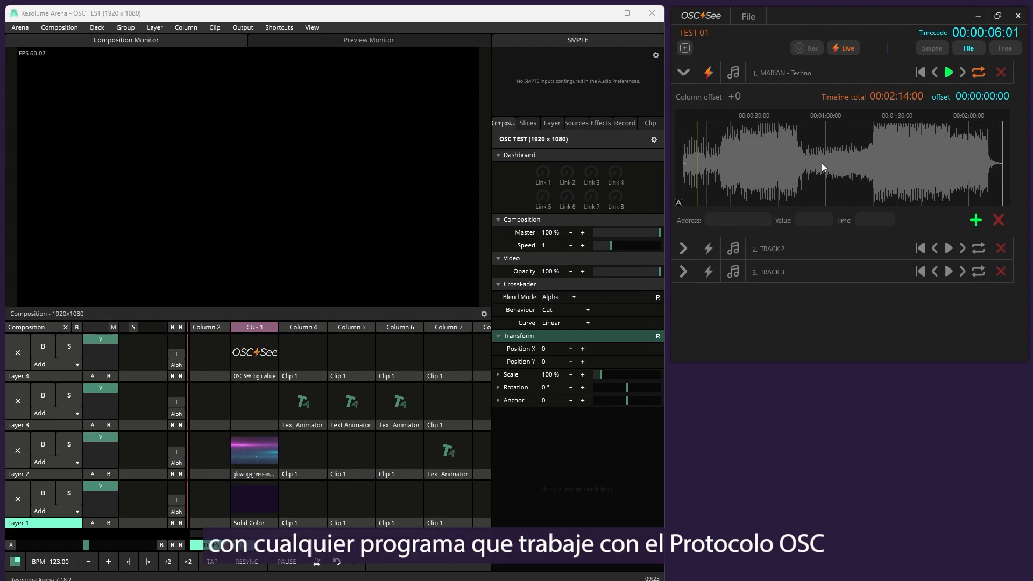
Review the LTC SMPTE, OSC port and IP address settings in OSC See, and close them without saving
{"action": "left_click", "coordinate": [713, 21]}
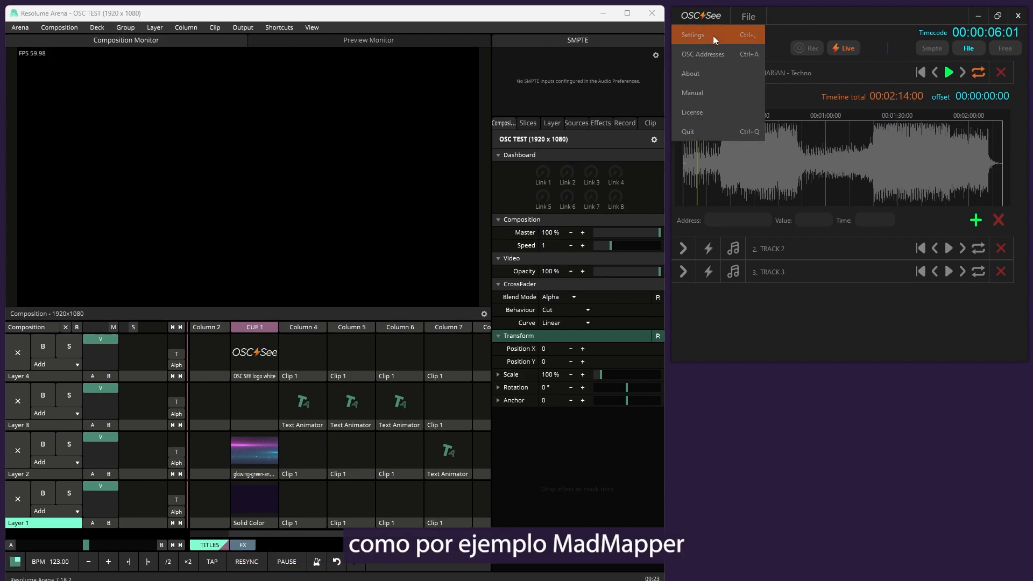
{"action": "left_click", "coordinate": [712, 35]}
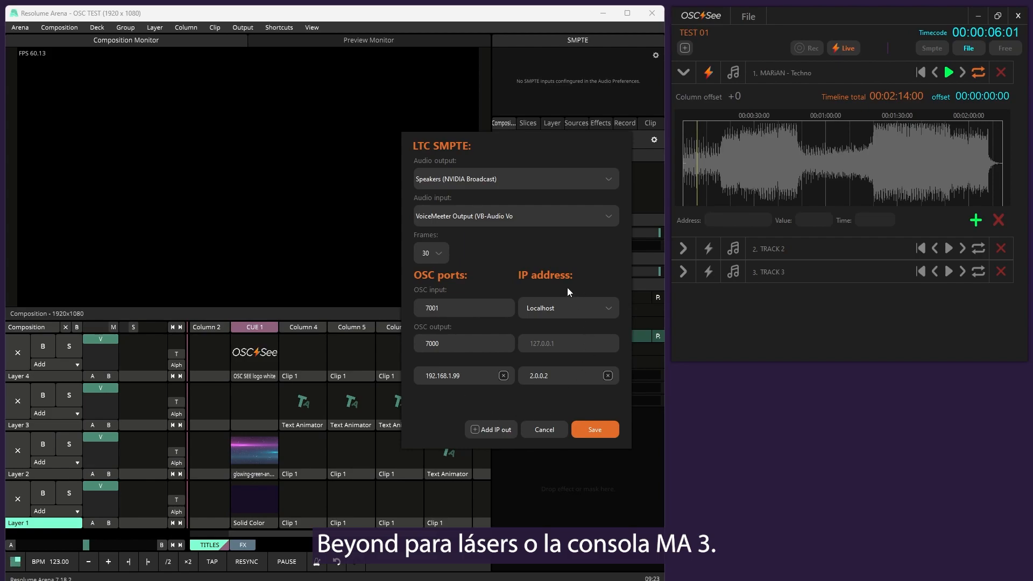
{"action": "left_click", "coordinate": [543, 430]}
Examine the OSC Addresses window and Resolume's outgoing OSC messages while adjusting the composition speed and master, and cancel the addresses window
{"action": "left_click", "coordinate": [708, 16]}
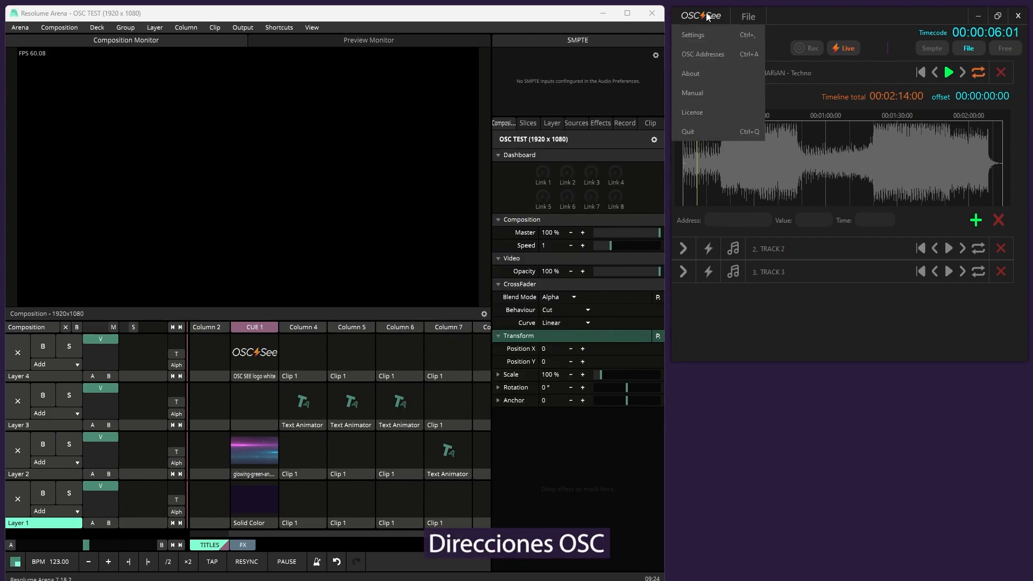
{"action": "left_click", "coordinate": [722, 56]}
{"action": "left_click_drag", "start_coordinate": [602, 173], "coordinate": [893, 317]}
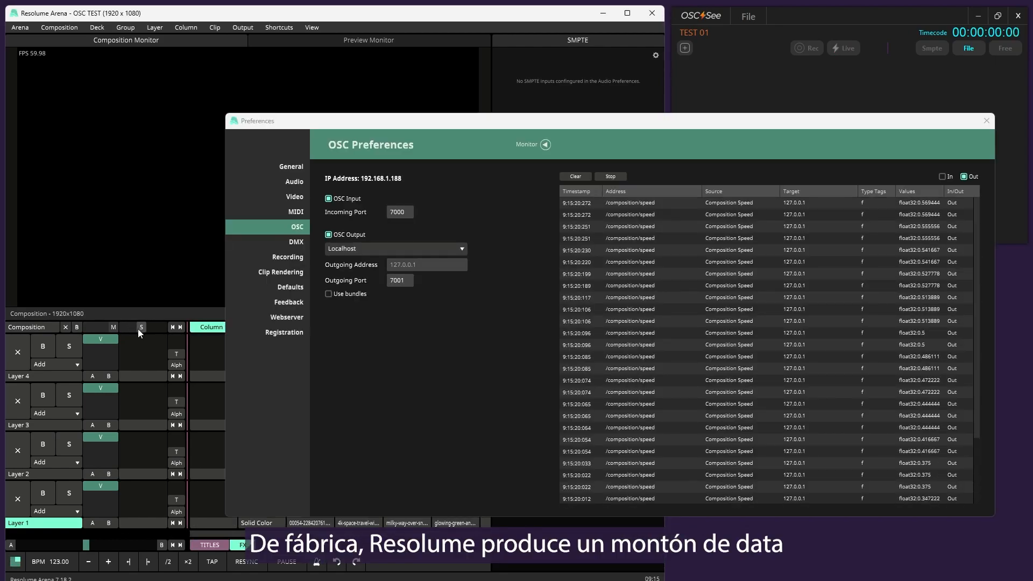
{"action": "left_click_drag", "start_coordinate": [138, 329], "coordinate": [127, 331]}
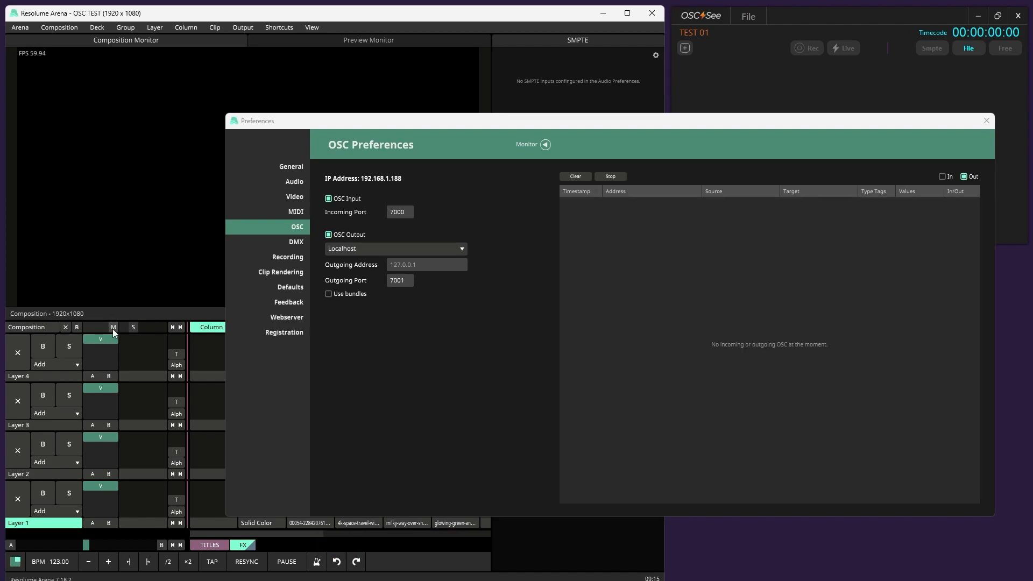
{"action": "left_click_drag", "start_coordinate": [114, 330], "coordinate": [144, 332]}
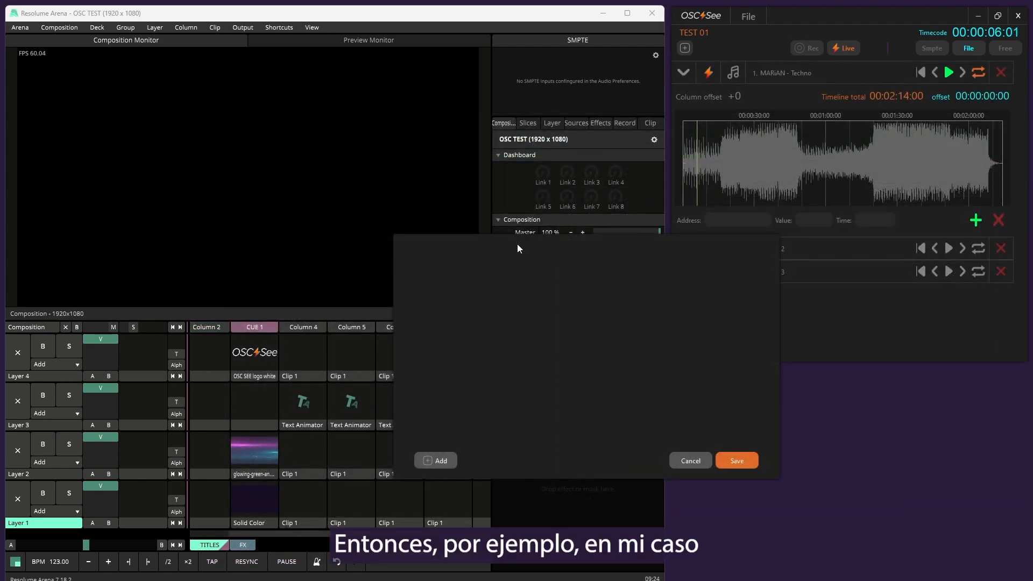
{"action": "left_click_drag", "start_coordinate": [715, 237], "coordinate": [730, 224]}
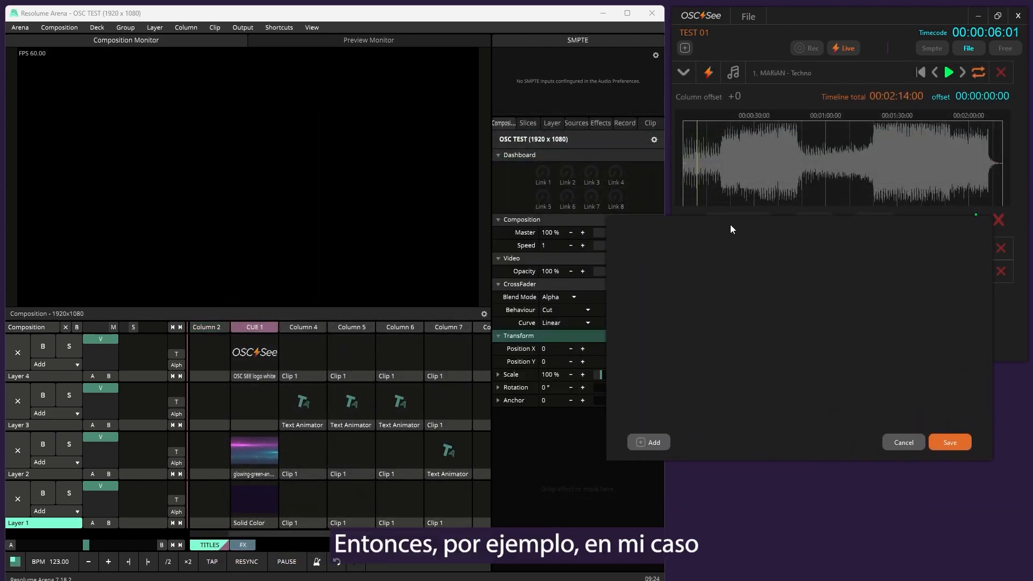
{"action": "left_click", "coordinate": [916, 438]}
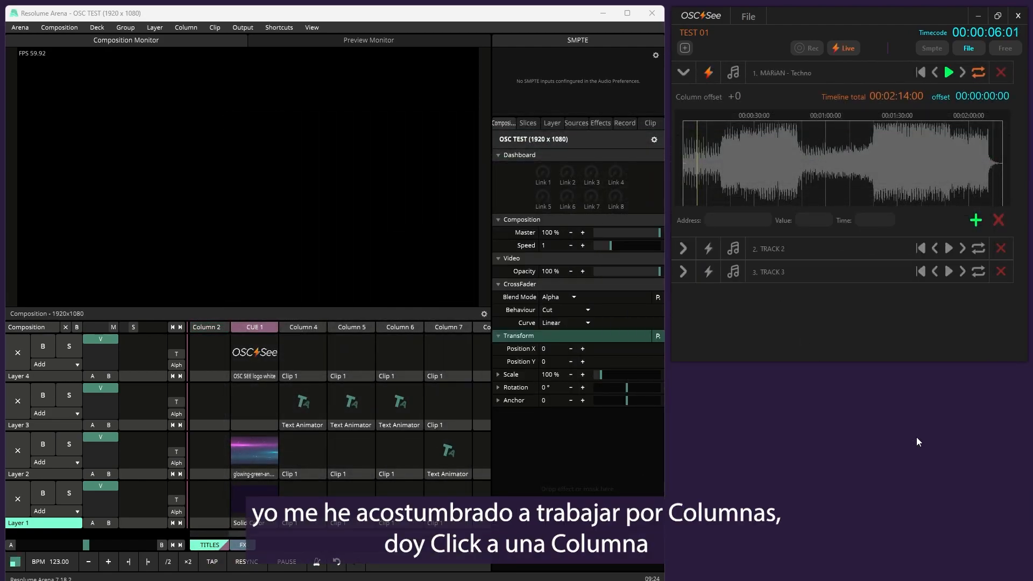
In Resolume Arena, trigger CUE 1, Column 4, the Layer 3 clip in Column 5 and Column 6, adjusting the composition master before Column 6
{"action": "left_click", "coordinate": [254, 325]}
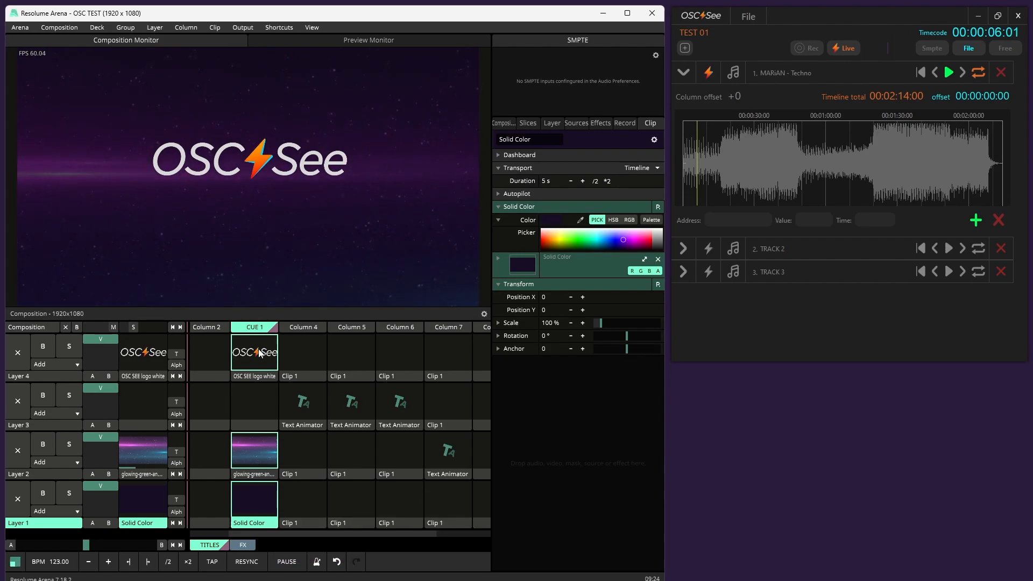
{"action": "left_click", "coordinate": [308, 327]}
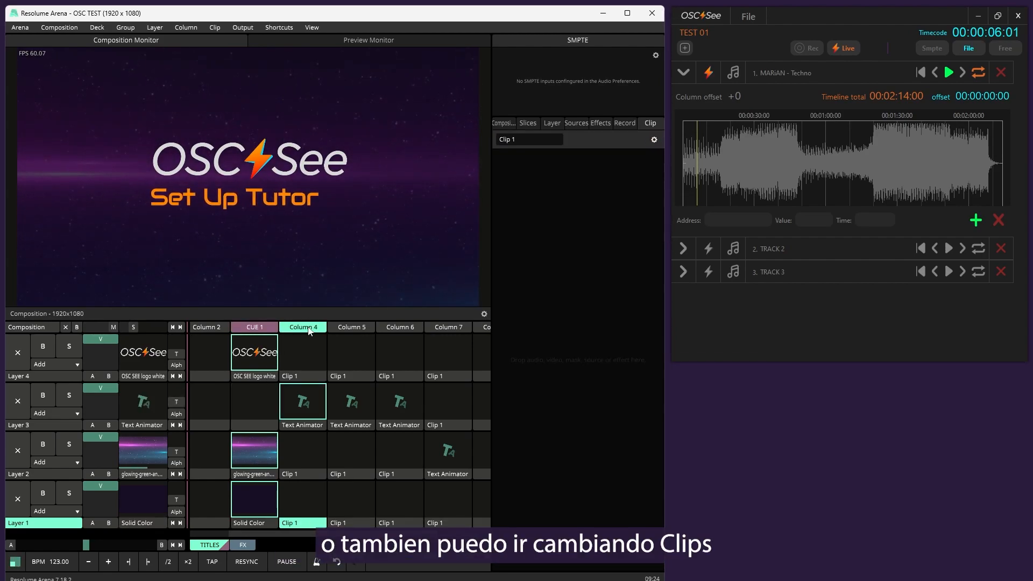
{"action": "left_click", "coordinate": [359, 396]}
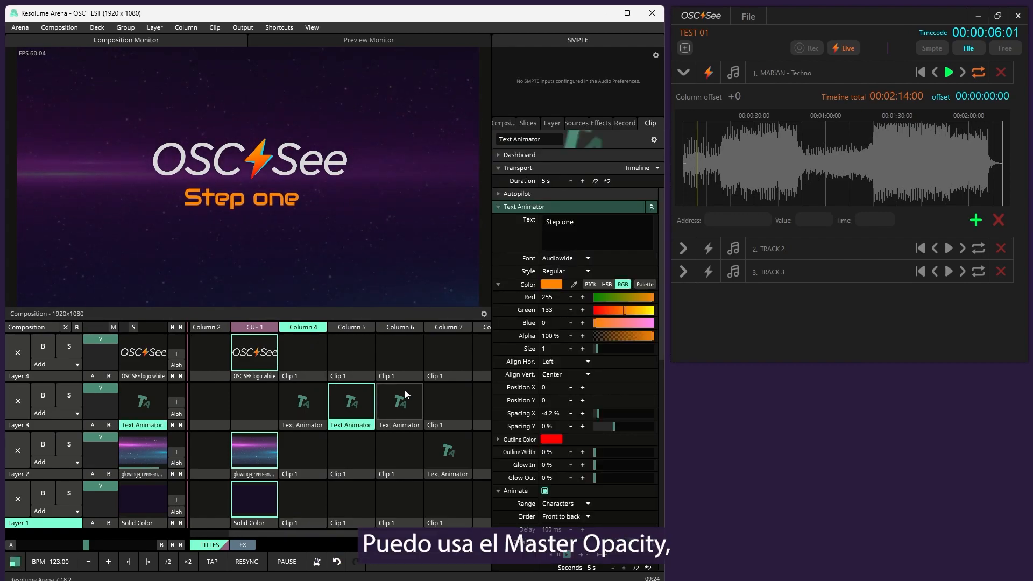
{"action": "left_click_drag", "start_coordinate": [113, 326], "coordinate": [158, 326]}
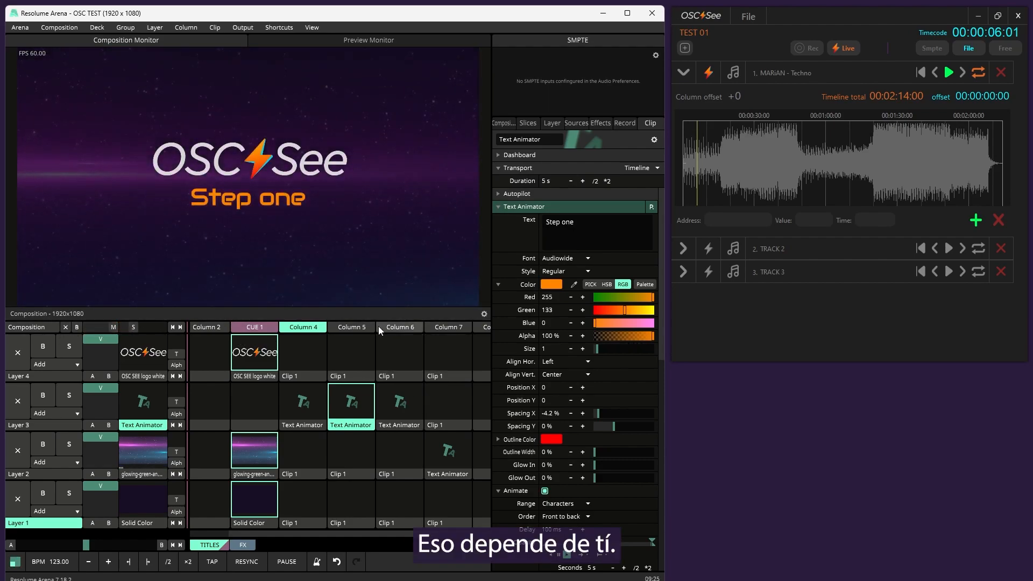
{"action": "left_click", "coordinate": [392, 328]}
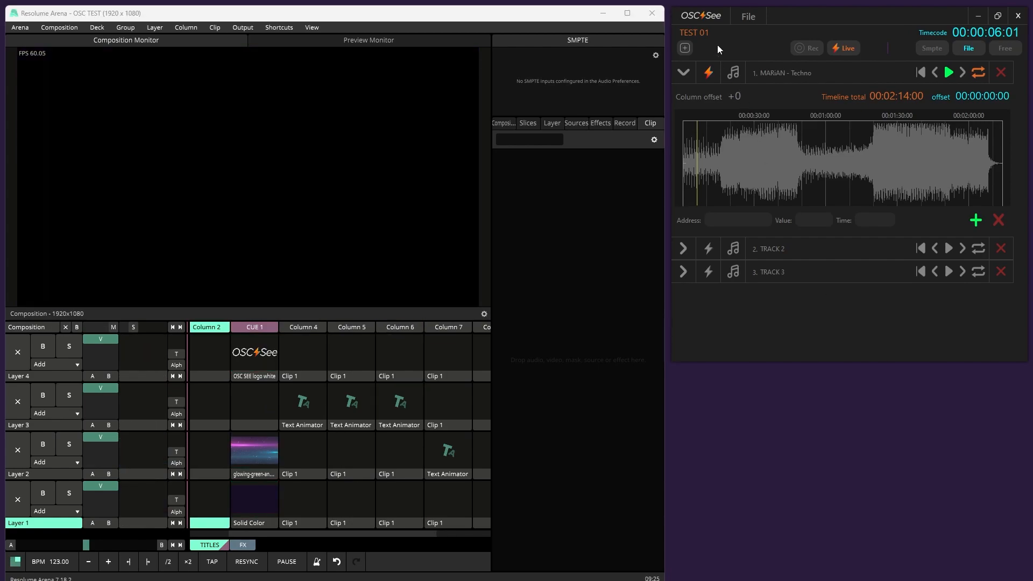
Open OSC See's OSC Addresses and add a first address using the Resolume Columns preset
{"action": "left_click", "coordinate": [709, 19]}
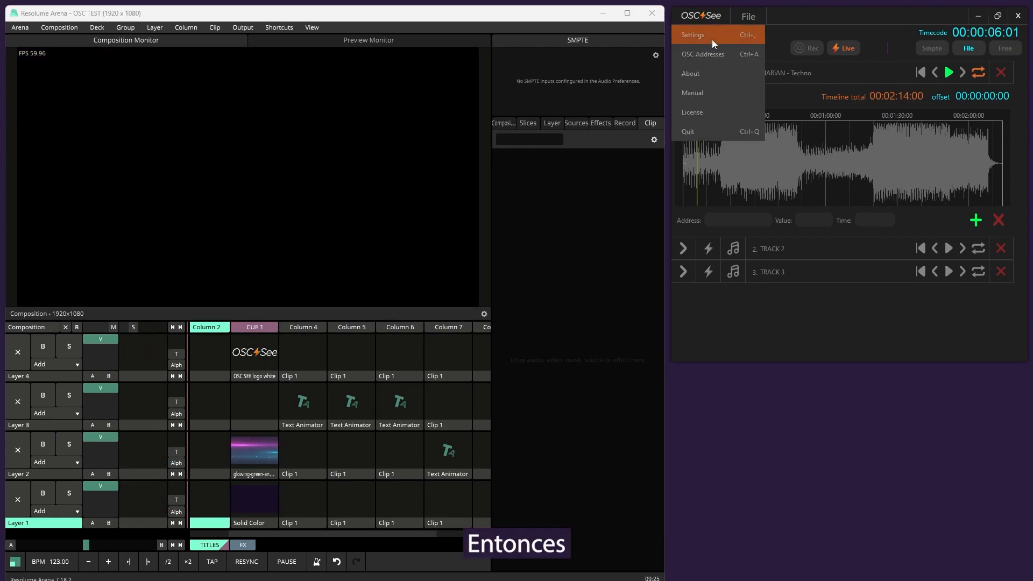
{"action": "left_click", "coordinate": [718, 56]}
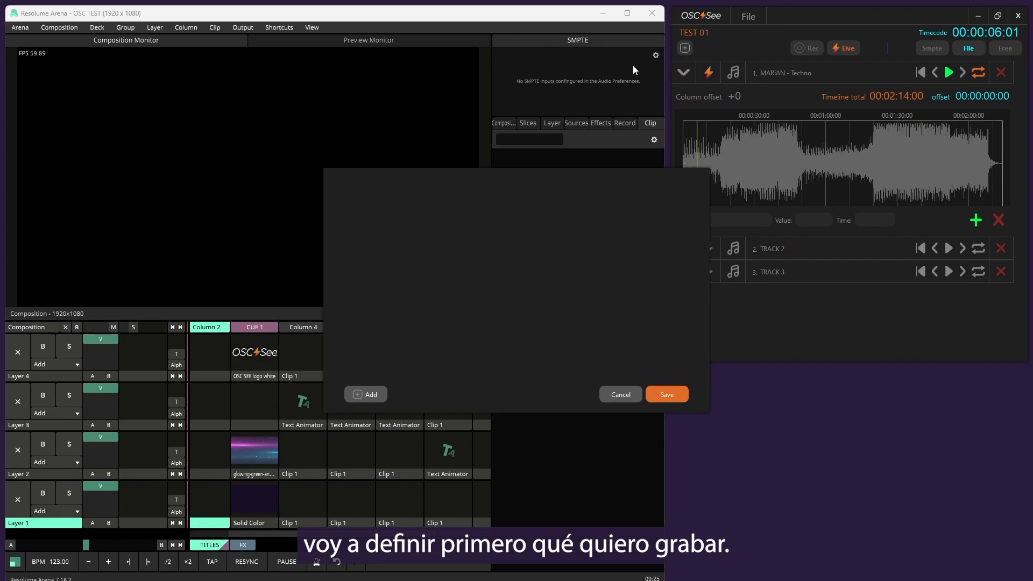
{"action": "left_click", "coordinate": [357, 395]}
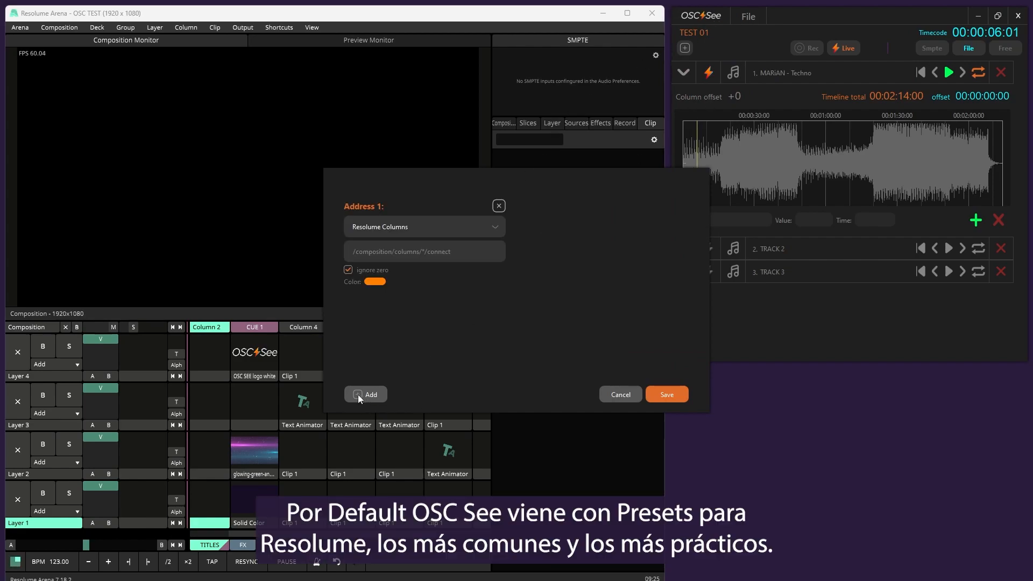
{"action": "left_click", "coordinate": [451, 228]}
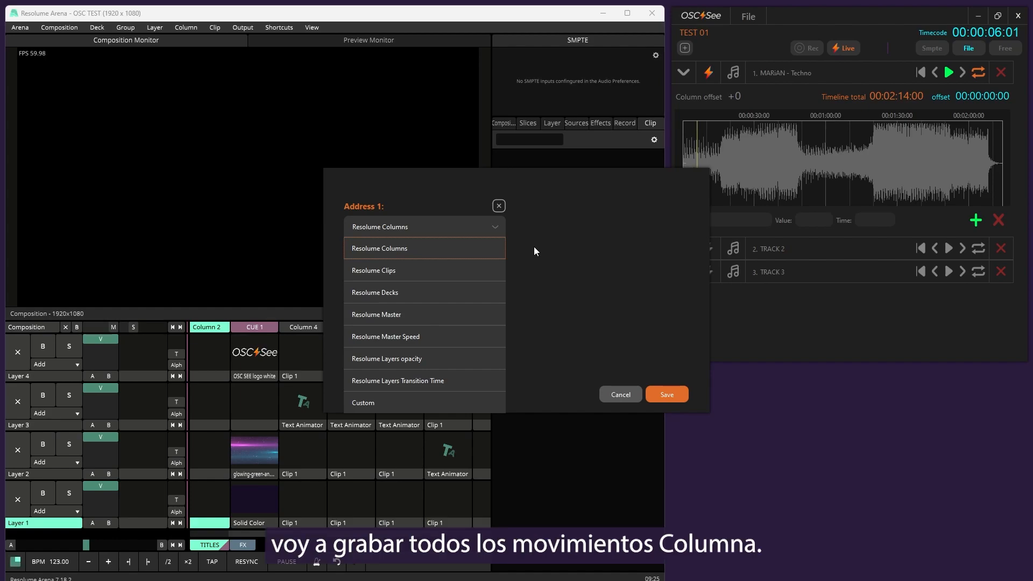
{"action": "left_click", "coordinate": [534, 248]}
{"action": "left_click", "coordinate": [438, 228]}
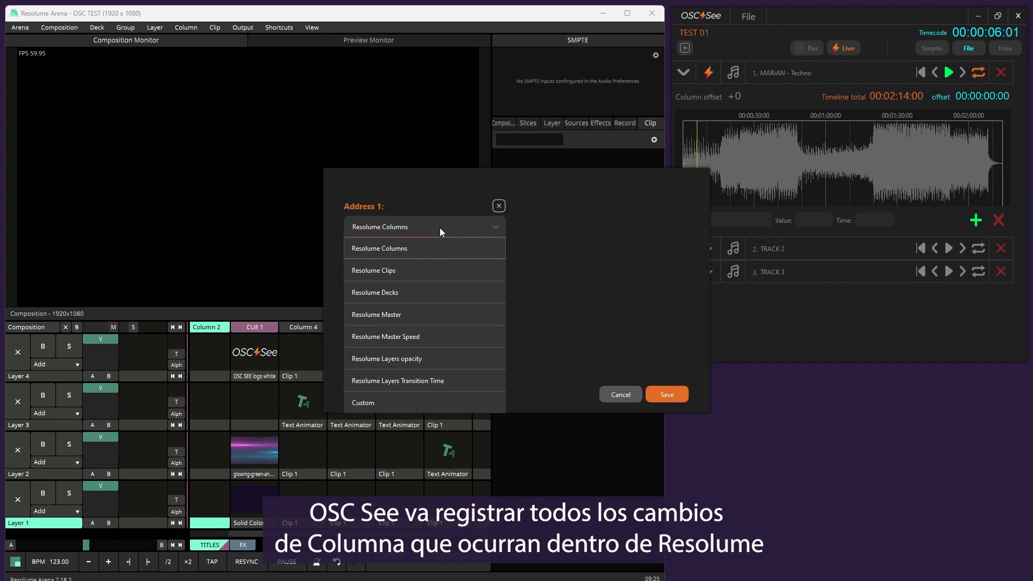
{"action": "left_click", "coordinate": [438, 246]}
{"action": "left_click", "coordinate": [405, 228]}
{"action": "left_click", "coordinate": [409, 249]}
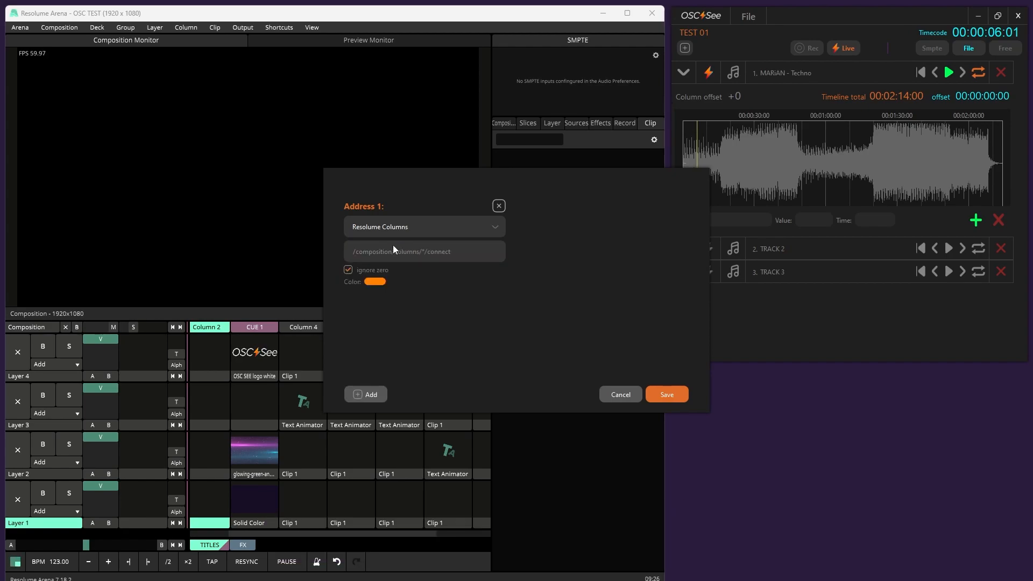
Set the Resolume Columns address's colour to light cyan (#55ffff)
{"action": "left_click", "coordinate": [374, 284]}
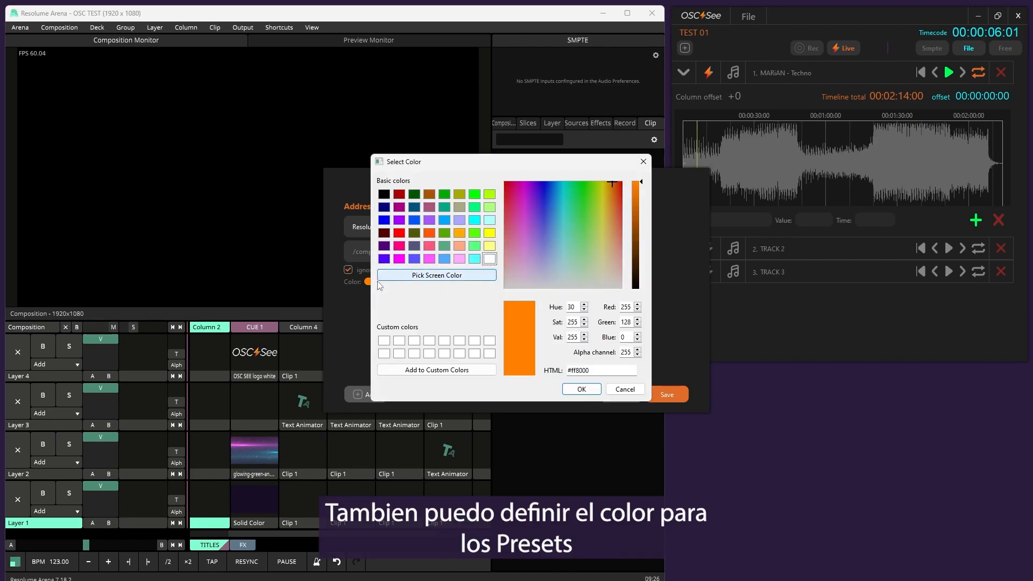
{"action": "left_click", "coordinate": [473, 258]}
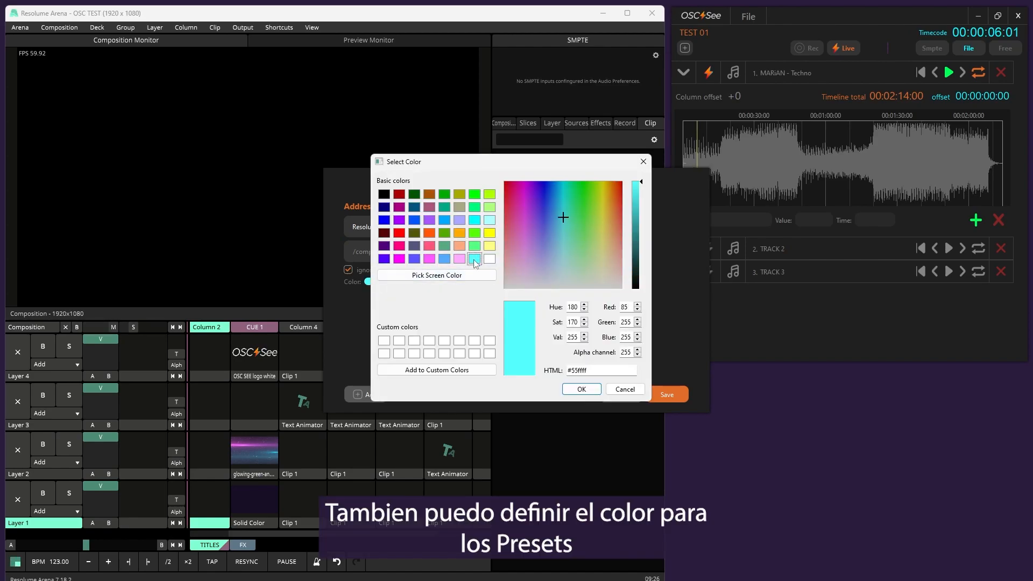
{"action": "left_click", "coordinate": [580, 391]}
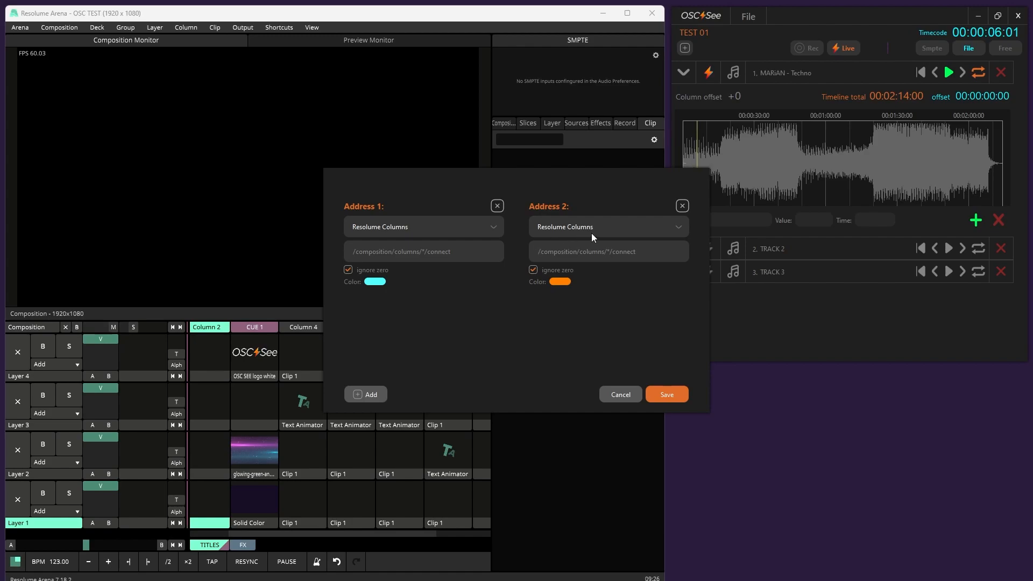
Enlarge the addresses window, assign the Resolume Clips preset to Address 2 and set its colour to pink
{"action": "left_click_drag", "start_coordinate": [708, 413], "coordinate": [761, 460]}
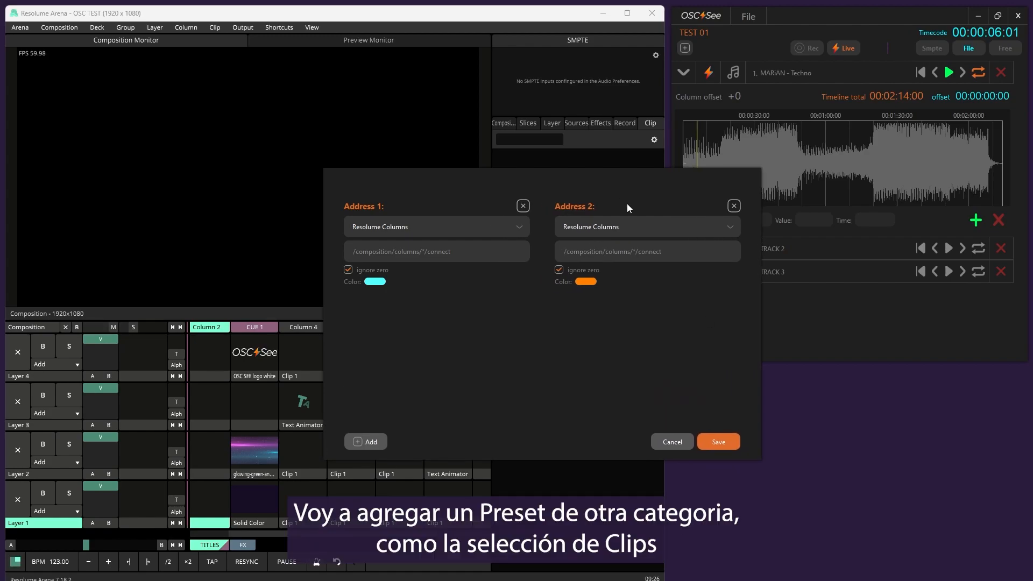
{"action": "left_click", "coordinate": [644, 224]}
{"action": "left_click", "coordinate": [619, 265]}
{"action": "left_click", "coordinate": [591, 282]}
{"action": "left_click", "coordinate": [586, 201]}
{"action": "left_click", "coordinate": [398, 245]}
{"action": "left_click", "coordinate": [575, 387]}
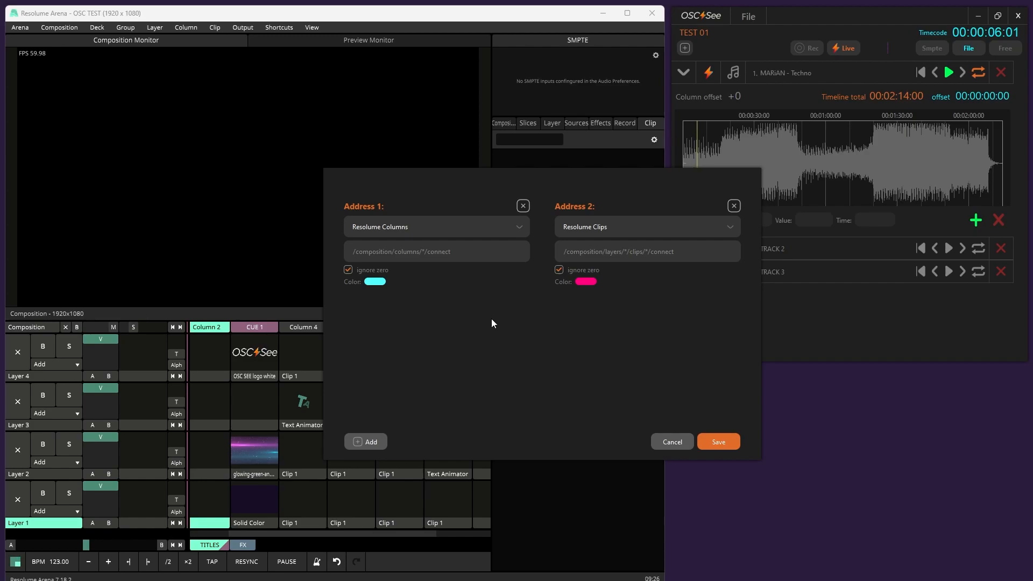
Add a third address using the Resolume Master preset
{"action": "left_click", "coordinate": [368, 439]}
{"action": "left_click", "coordinate": [431, 337]}
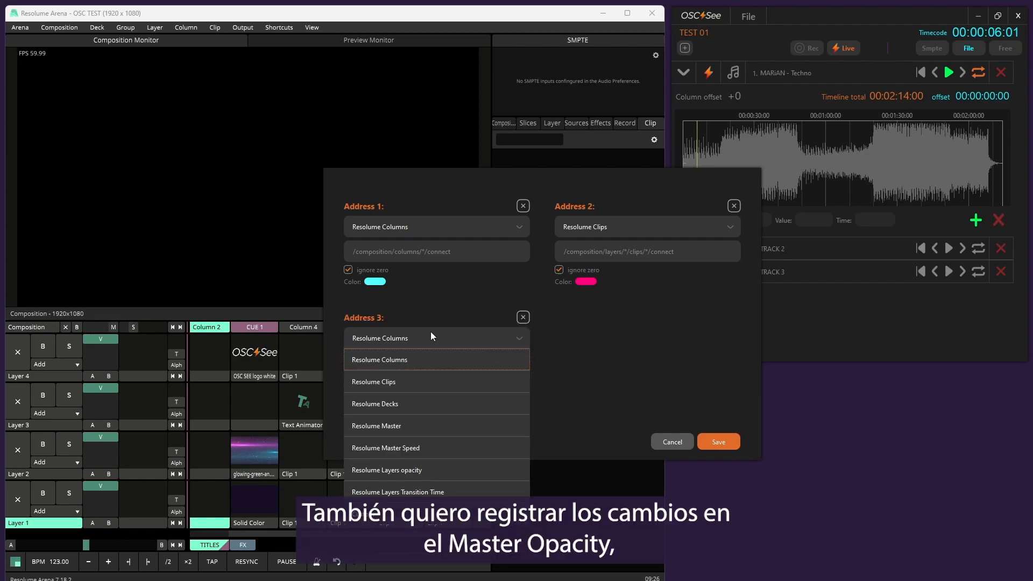
{"action": "left_click", "coordinate": [399, 423]}
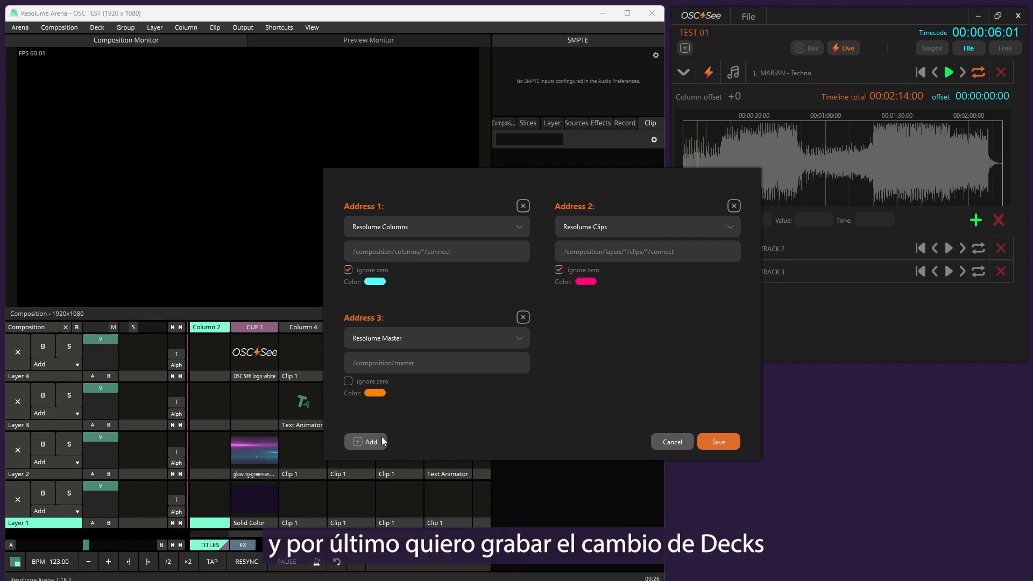
Add a fourth address using the Resolume Decks preset and choose green as its colour
{"action": "left_click", "coordinate": [383, 441]}
{"action": "left_click", "coordinate": [646, 336]}
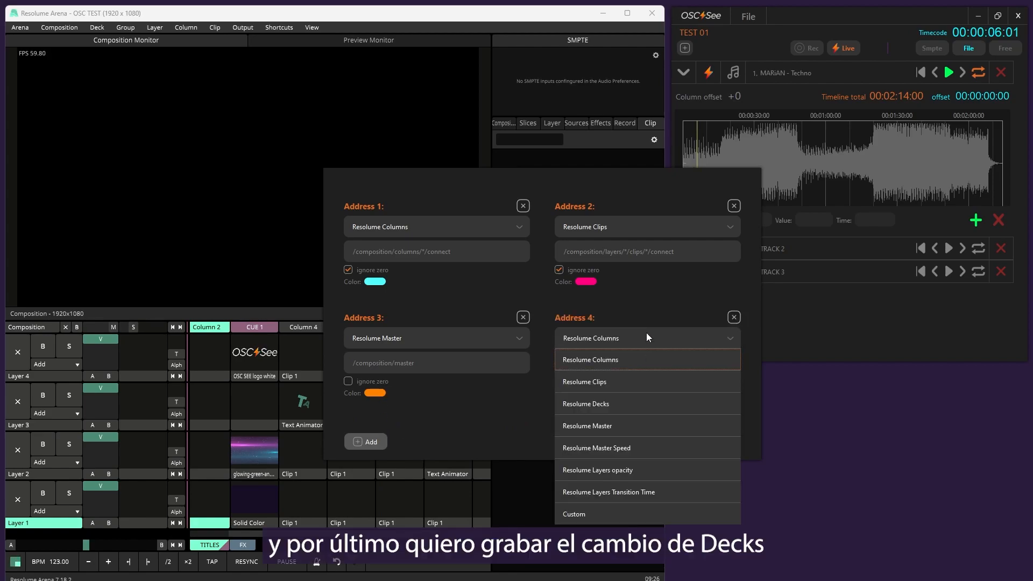
{"action": "left_click", "coordinate": [605, 405]}
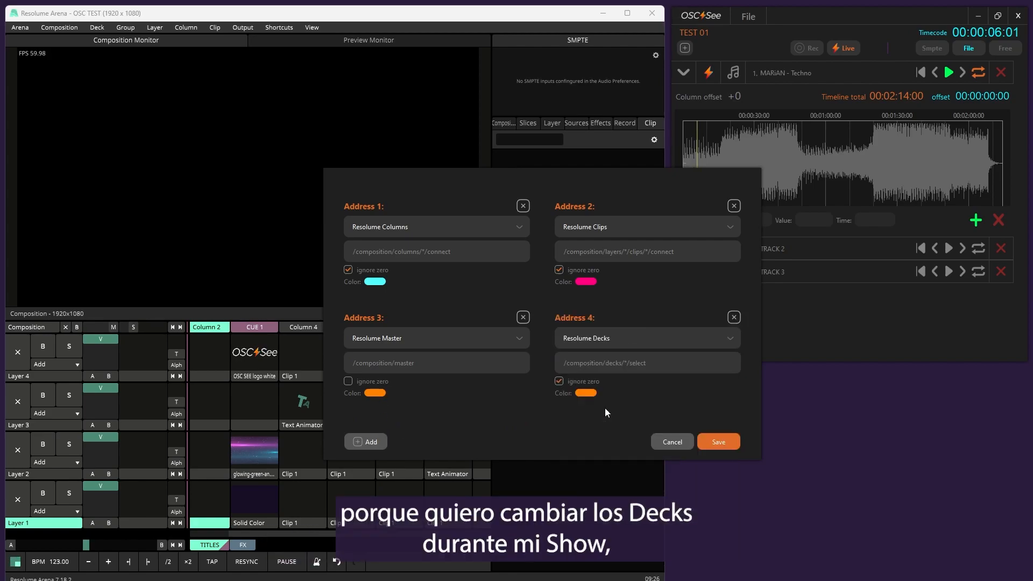
{"action": "left_click", "coordinate": [586, 392]}
{"action": "left_click", "coordinate": [576, 189]}
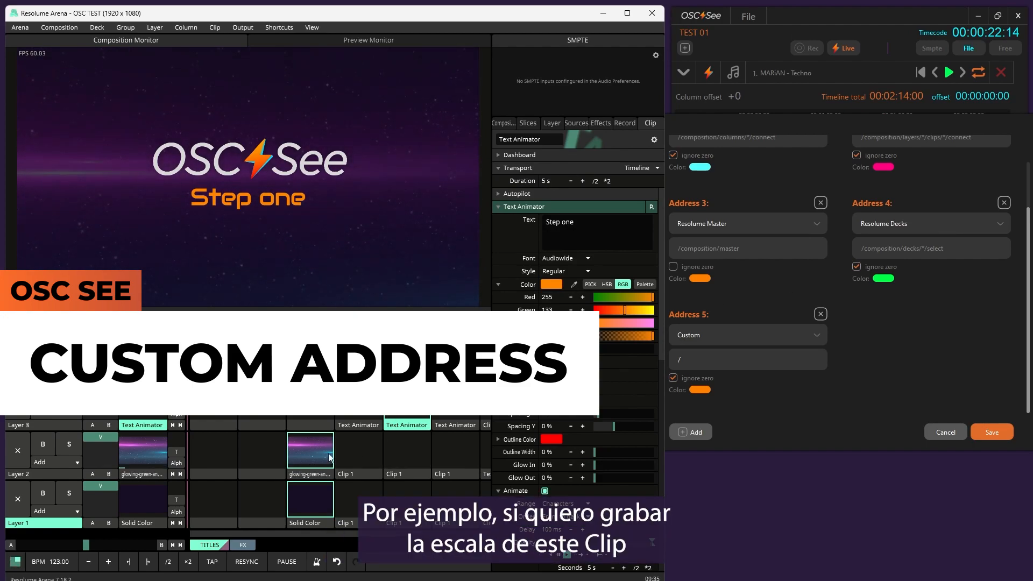
In Resolume Arena, scale the Layer 2 clip in CUE 1 to about 174% and copy its scale parameter's OSC address from OSC shortcut editing
{"action": "left_click", "coordinate": [315, 476]}
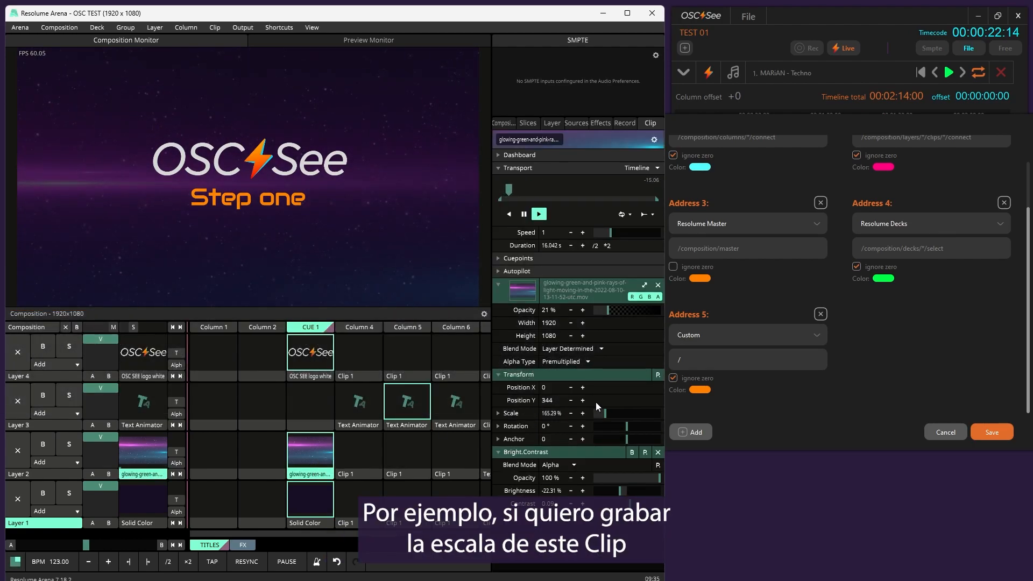
{"action": "left_click_drag", "start_coordinate": [609, 411], "coordinate": [607, 413]}
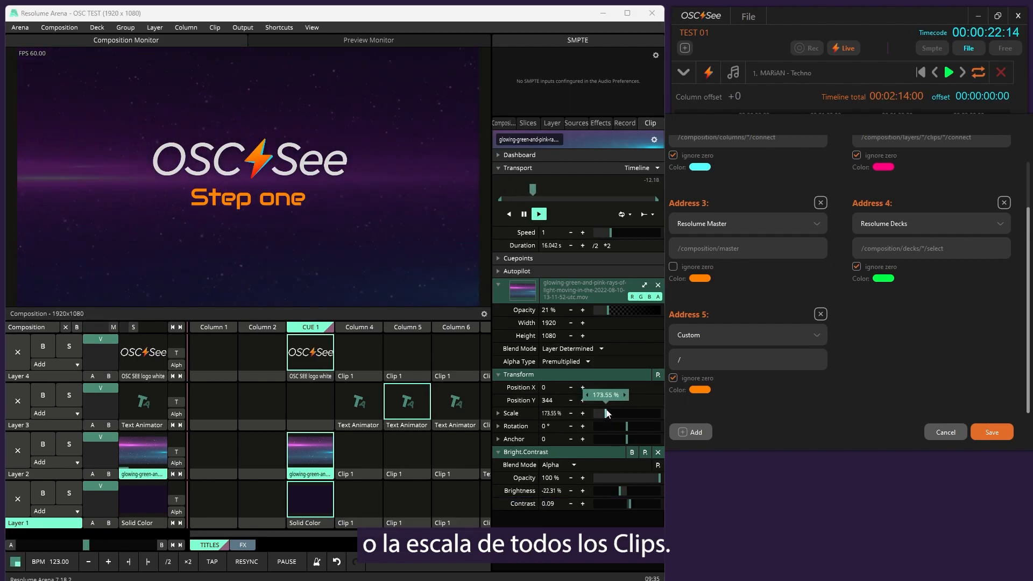
{"action": "left_click", "coordinate": [284, 28]}
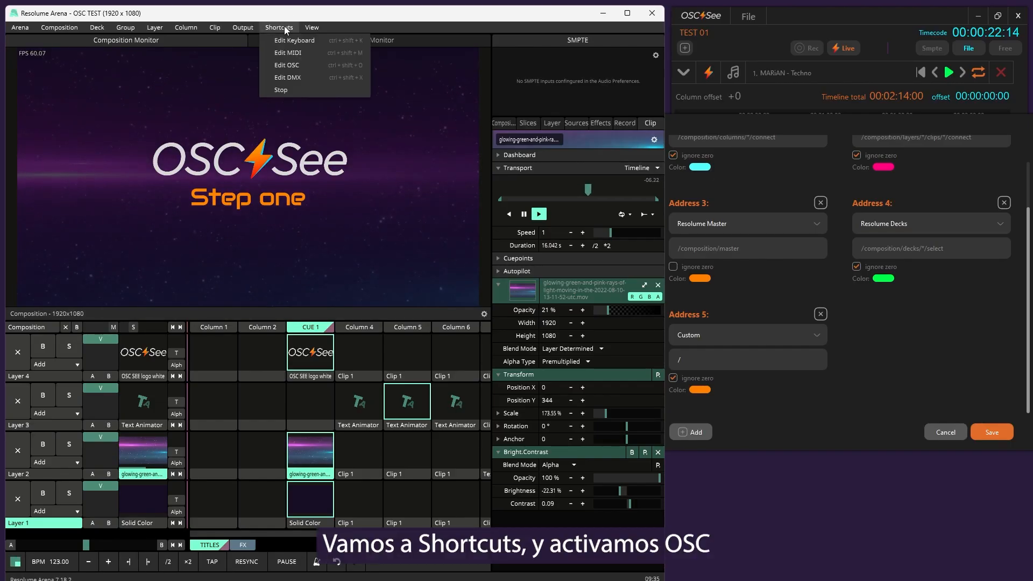
{"action": "left_click", "coordinate": [299, 63]}
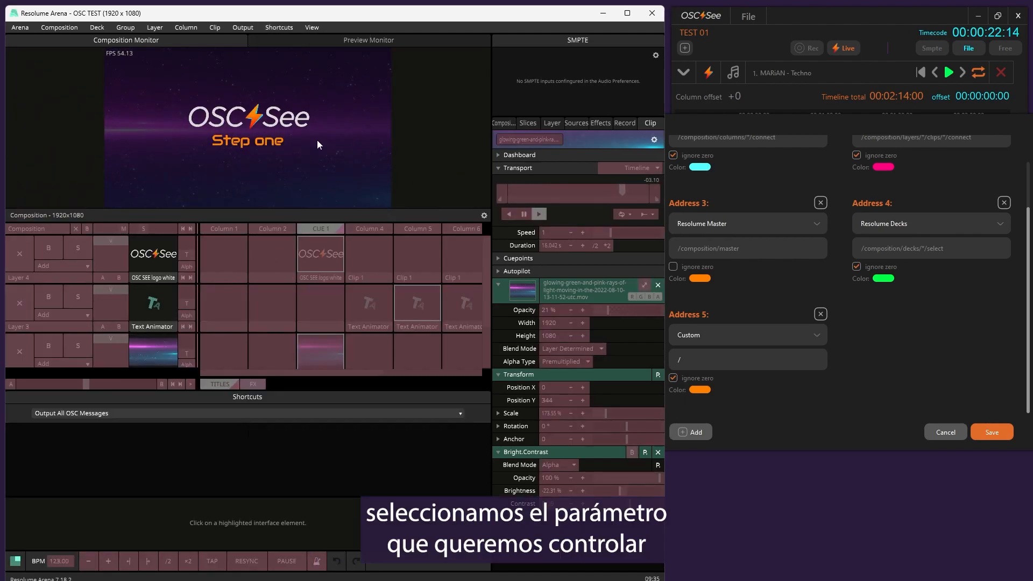
{"action": "left_click", "coordinate": [617, 412]}
{"action": "left_click_drag", "start_coordinate": [11, 436], "coordinate": [179, 436]}
{"action": "key", "text": "ctrl+c"}
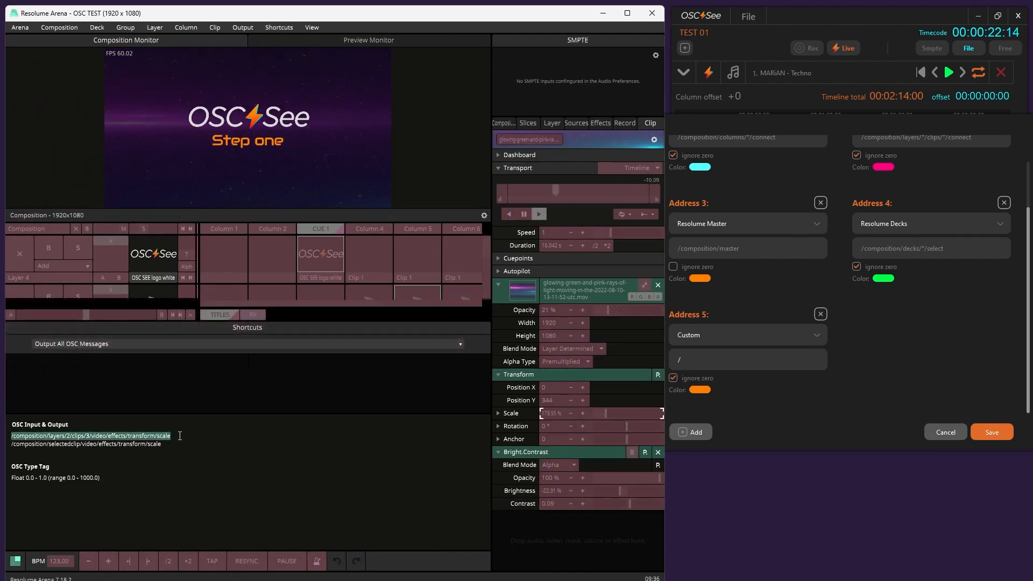
In OSC See, paste the scale path into custom Address 5 and replace its layer and clip numbers with asterisks
{"action": "left_click", "coordinate": [756, 360]}
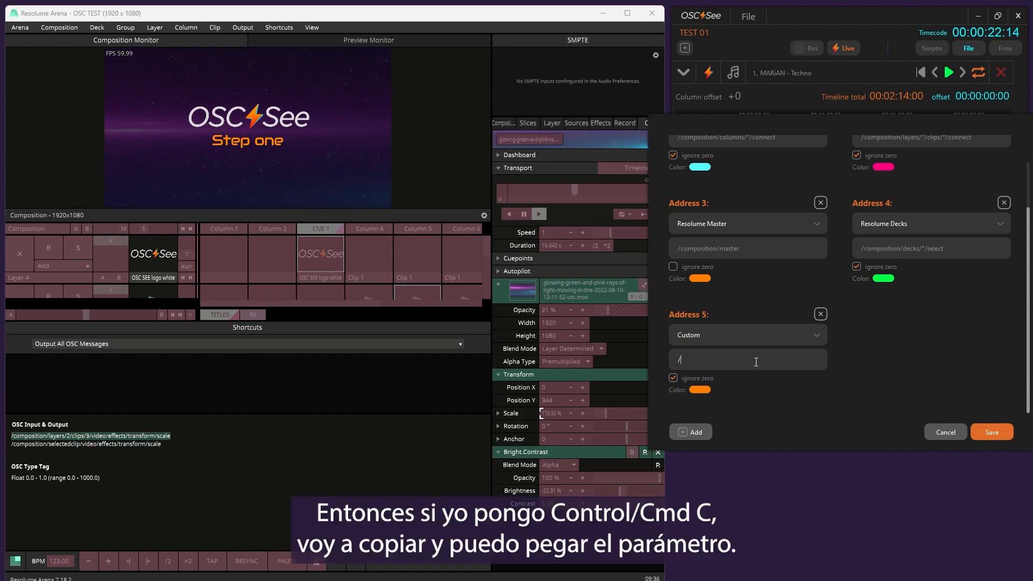
{"action": "key", "text": "ctrl+v"}
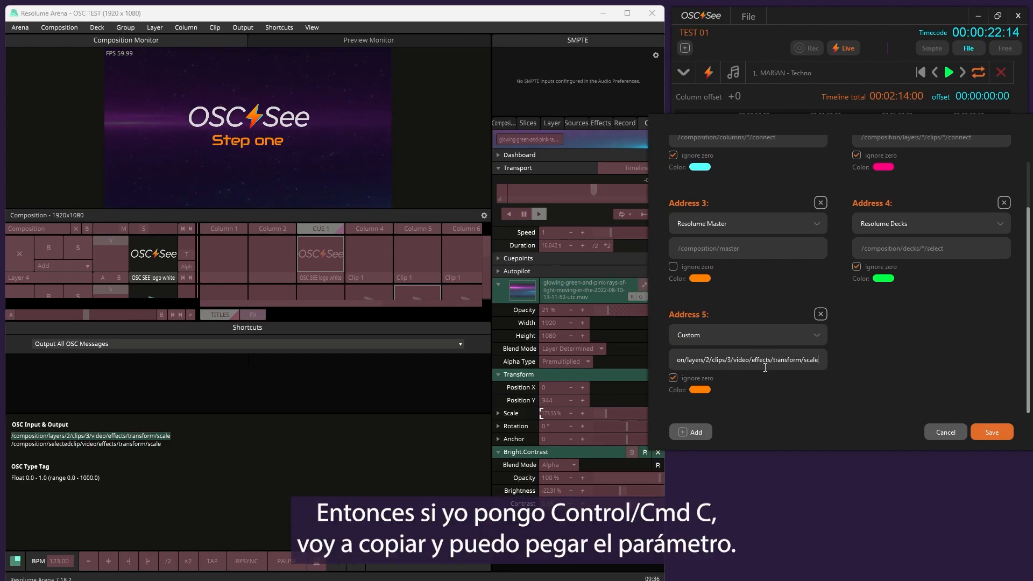
{"action": "left_click_drag", "start_coordinate": [678, 359], "coordinate": [668, 361]}
{"action": "left_click", "coordinate": [706, 358]}
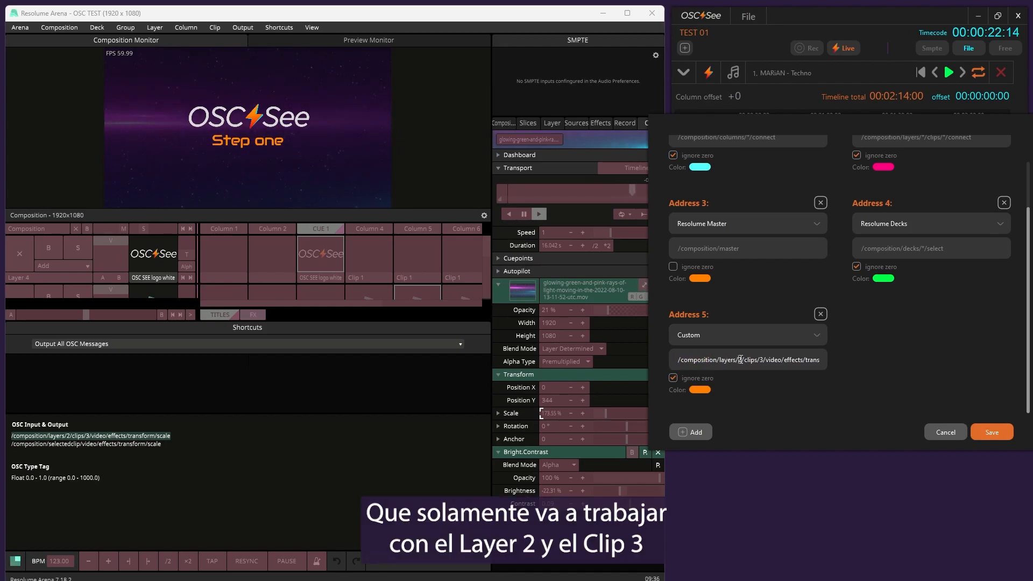
{"action": "left_click", "coordinate": [760, 359]}
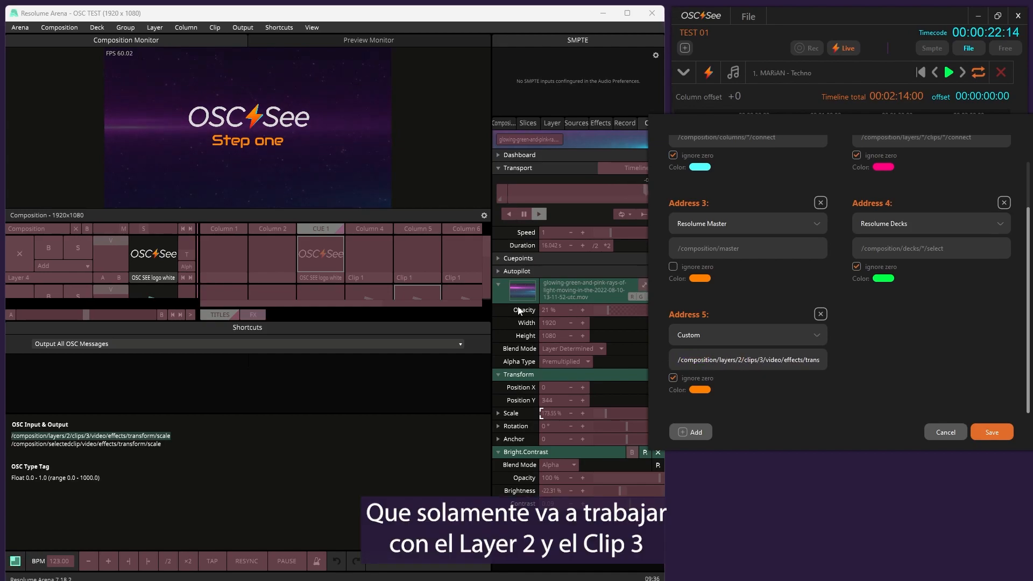
{"action": "double_click", "coordinate": [740, 359]}
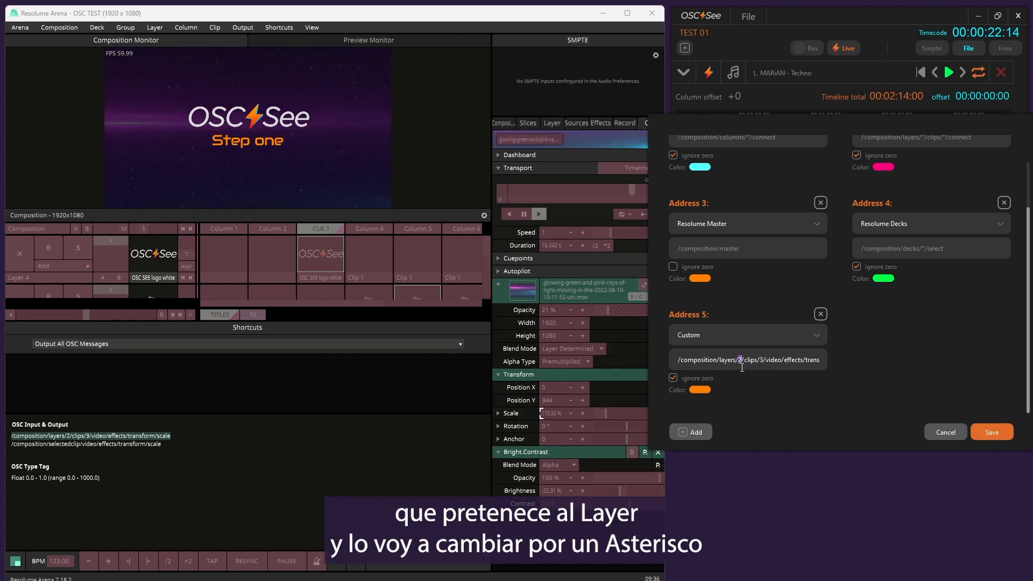
{"action": "type", "text": "*"}
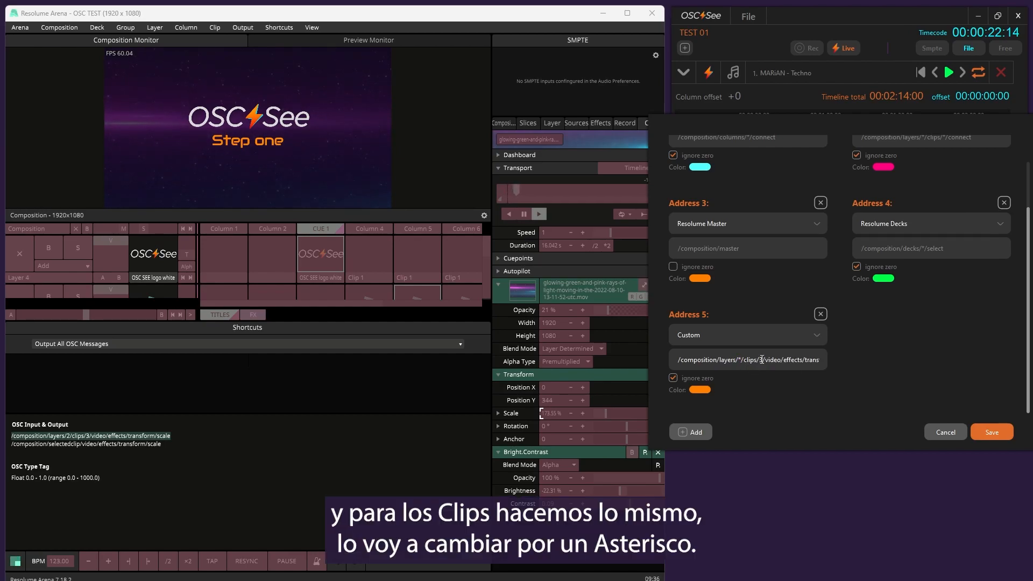
{"action": "type", "text": "*"}
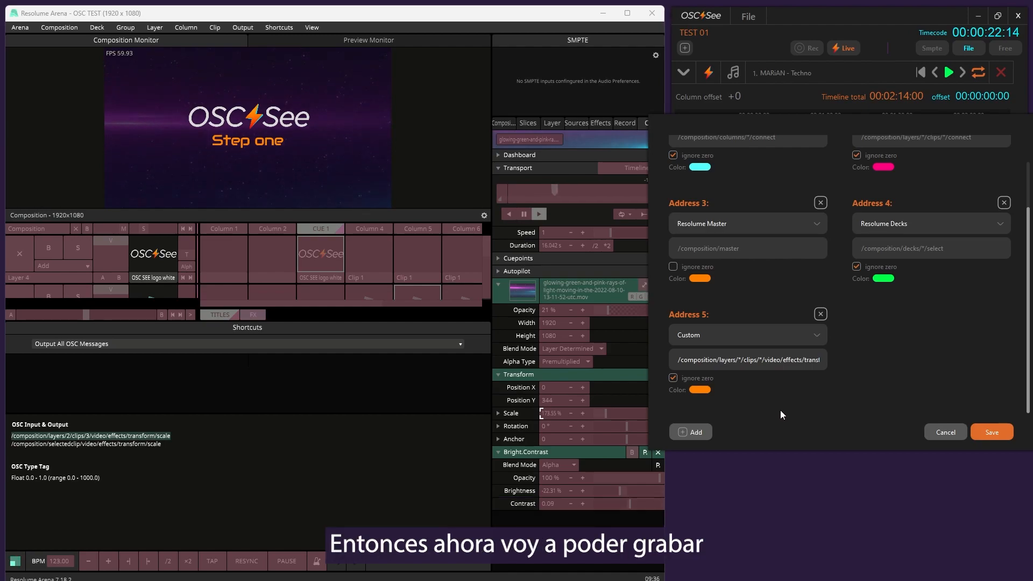
Review the full path of custom Address 5, including its video/effects/transform/scale ending
{"action": "left_click_drag", "start_coordinate": [786, 360], "coordinate": [831, 357]}
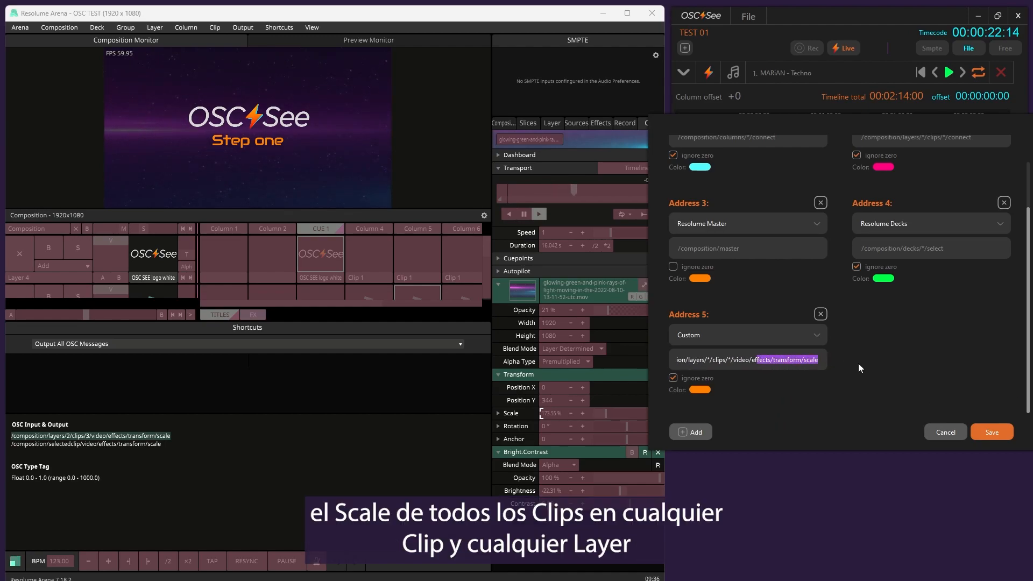
{"action": "left_click", "coordinate": [787, 363]}
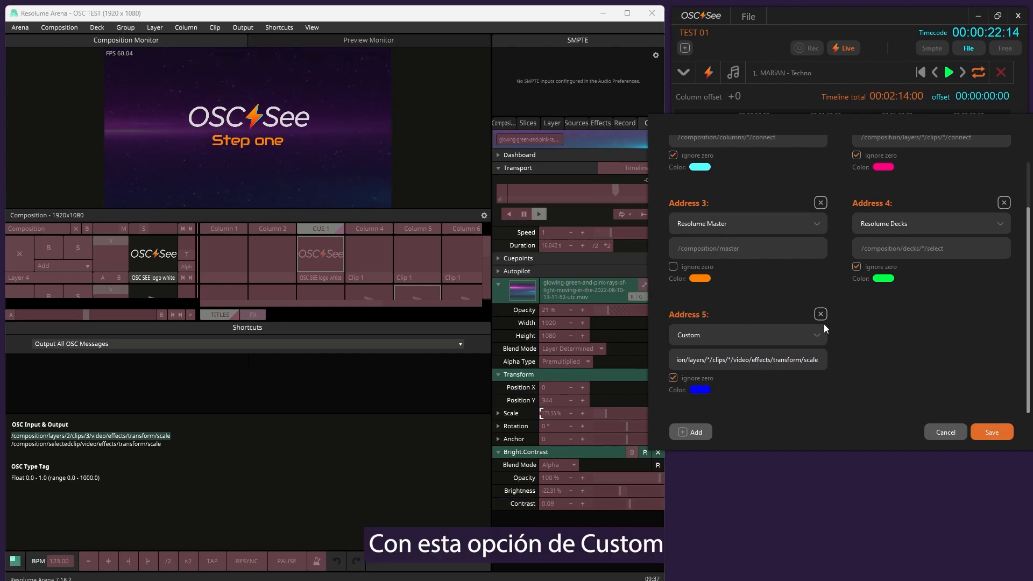
{"action": "left_click_drag", "start_coordinate": [732, 359], "coordinate": [839, 363]}
{"action": "left_click", "coordinate": [811, 362]}
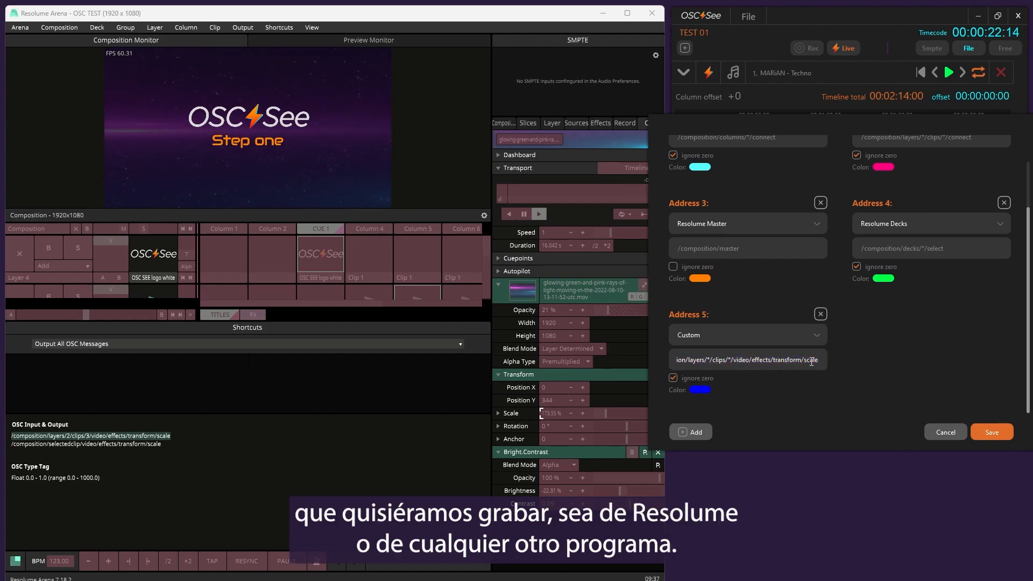
{"action": "left_click_drag", "start_coordinate": [764, 361], "coordinate": [672, 360]}
{"action": "left_click_drag", "start_coordinate": [742, 359], "coordinate": [884, 363]}
{"action": "left_click", "coordinate": [884, 364]}
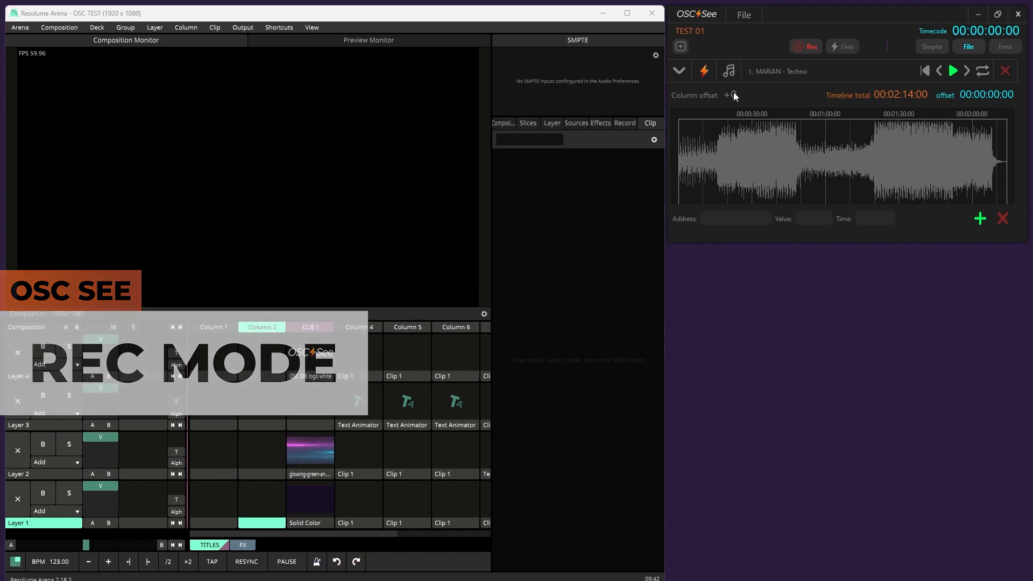
View the first track's audio file choices without replacing the file, and start the track's playback in Rec mode
{"action": "left_click", "coordinate": [728, 72]}
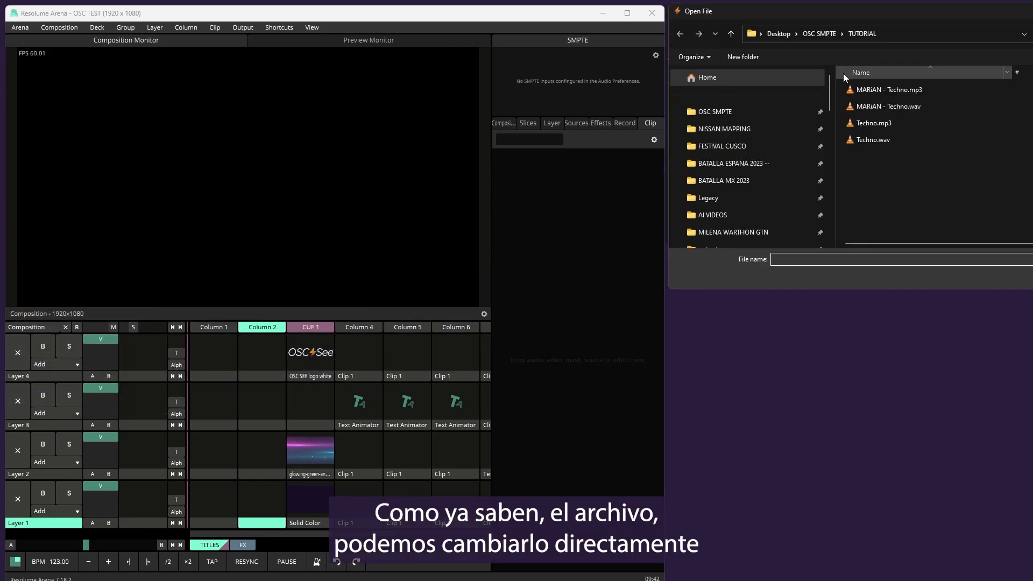
{"action": "left_click", "coordinate": [980, 276]}
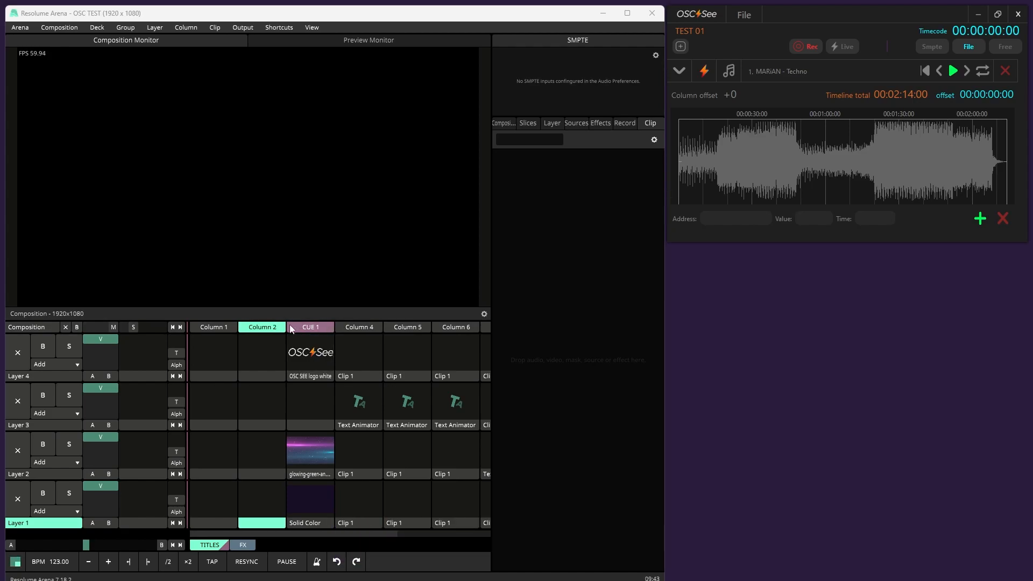
{"action": "left_click", "coordinate": [952, 71]}
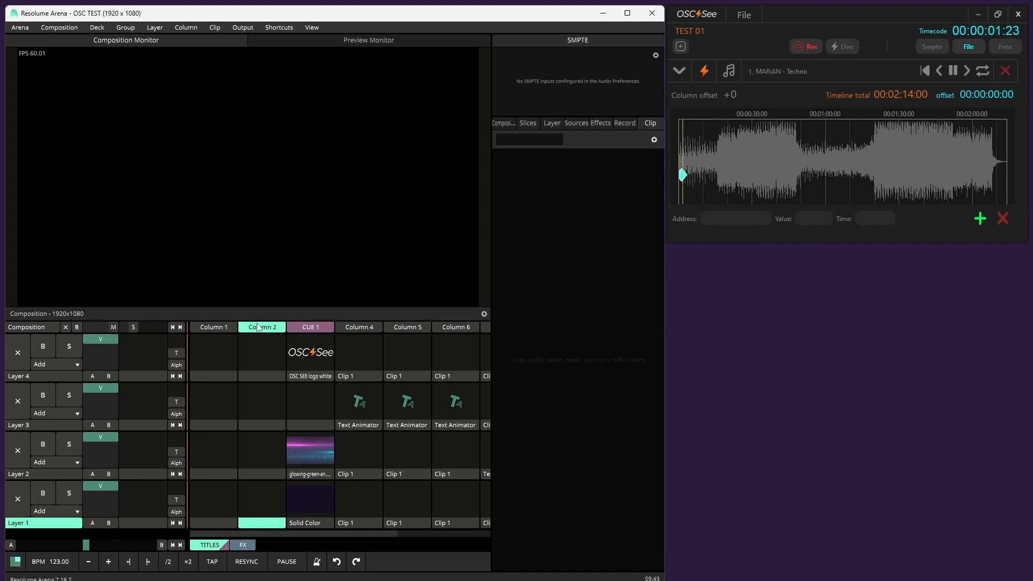
In Resolume Arena, trigger the CUE 1 column and the Layer 3 Text Animator clips in Columns 4 and 5 while recording
{"action": "left_click", "coordinate": [304, 328]}
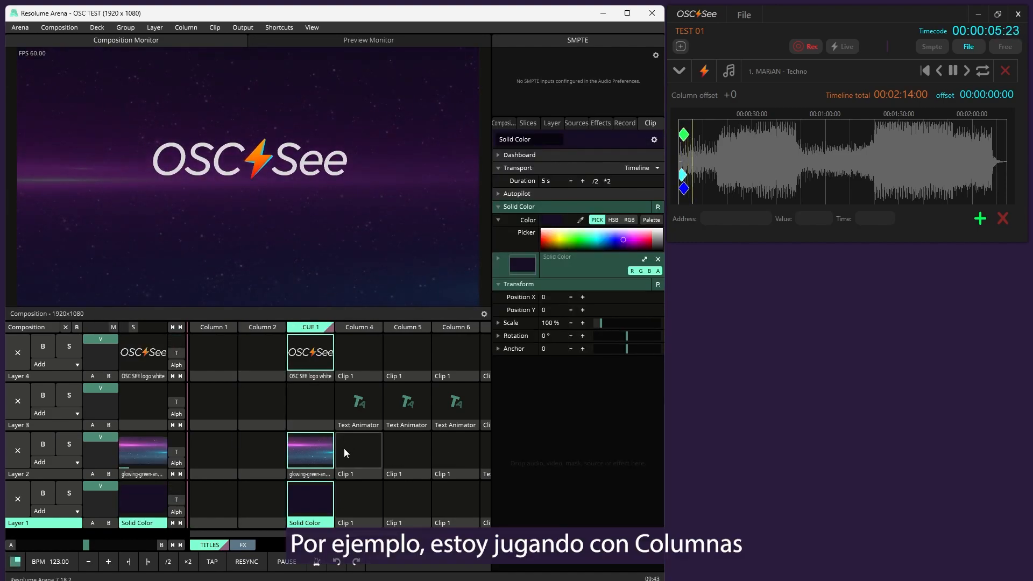
{"action": "left_click", "coordinate": [356, 409]}
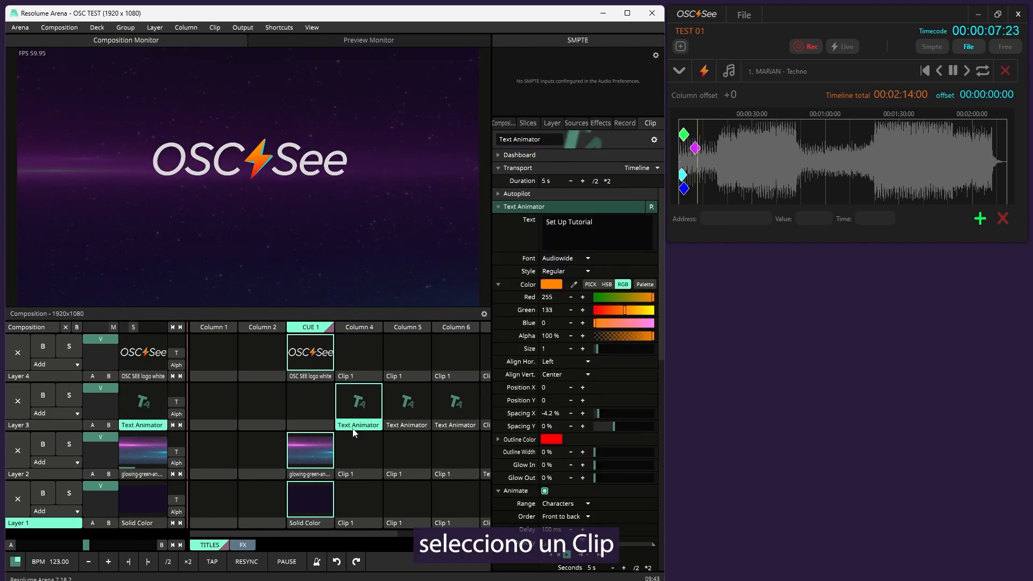
{"action": "left_click", "coordinate": [396, 406]}
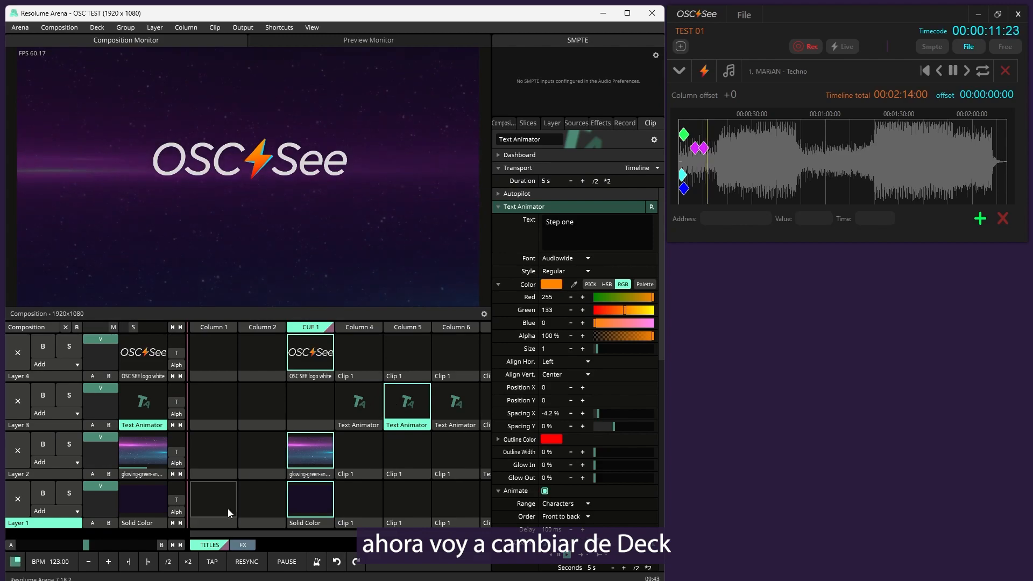
Switch to the FX deck and record triggers of MIX 1, the Layer 1 space-travel clip, the Layer 4 logo and the Layer 2 Stroboscope
{"action": "left_click", "coordinate": [243, 545]}
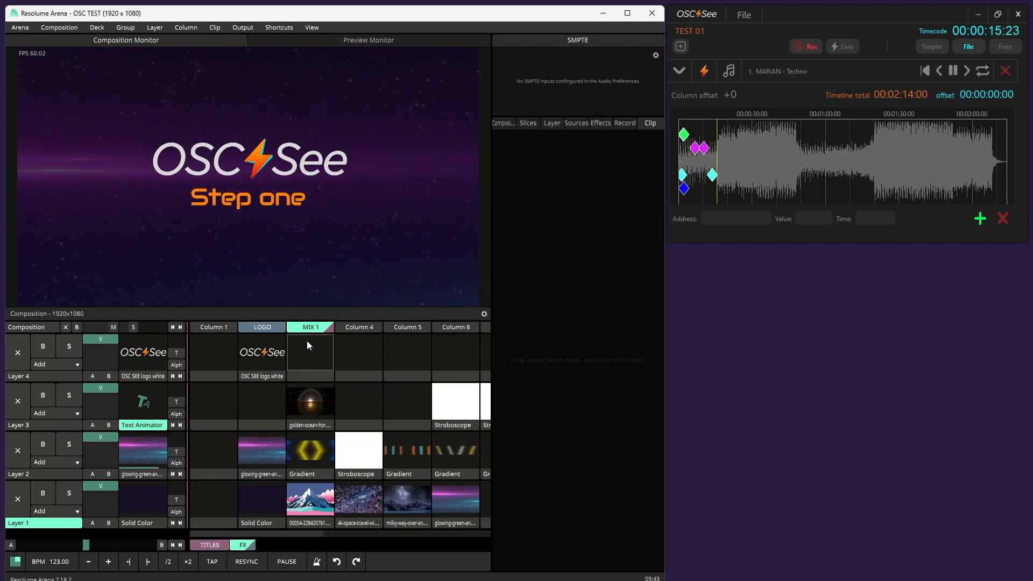
{"action": "left_click", "coordinate": [302, 331]}
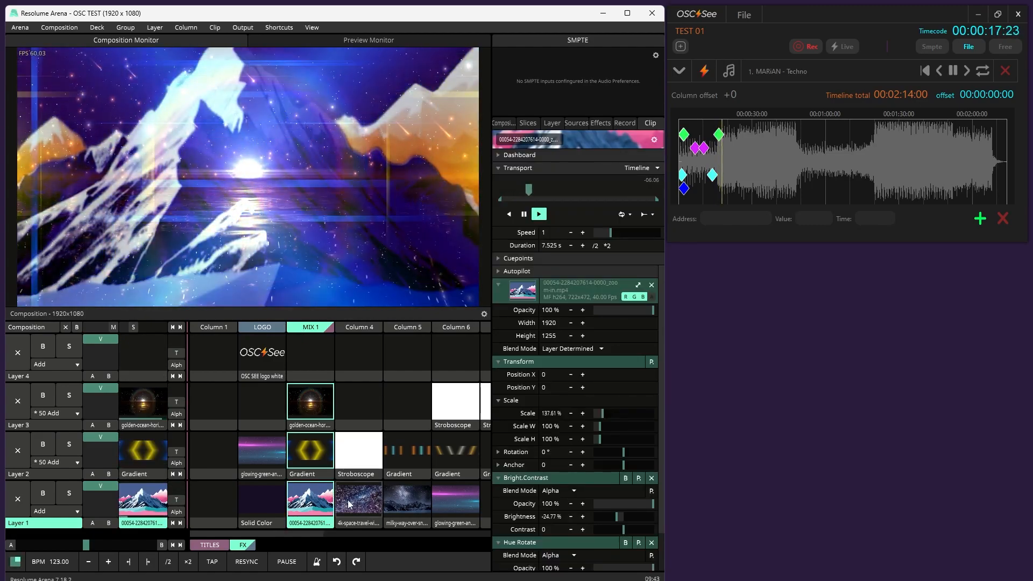
{"action": "left_click", "coordinate": [348, 504]}
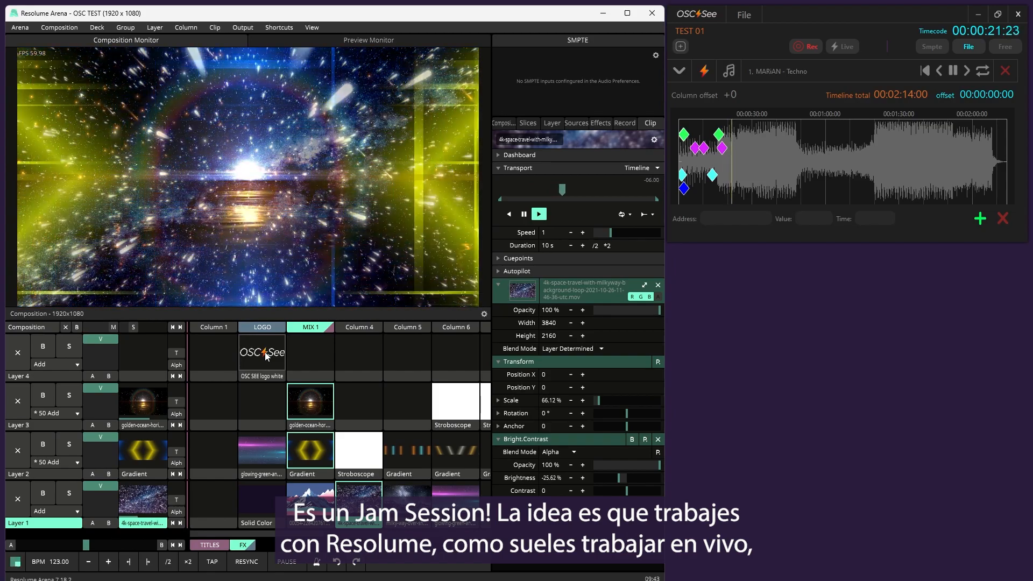
{"action": "left_click", "coordinate": [267, 355]}
{"action": "left_click", "coordinate": [355, 448]}
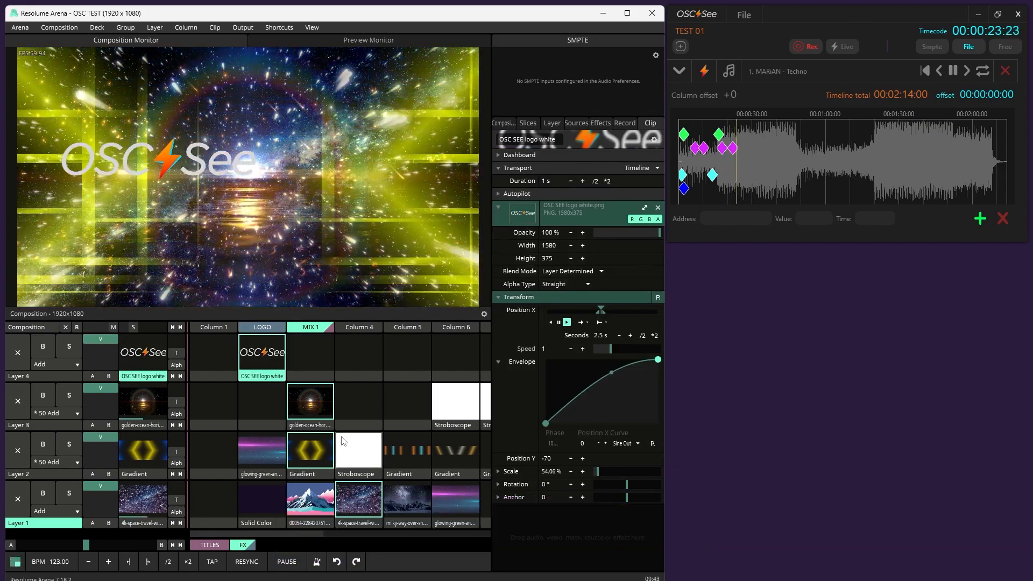
Record triggers of Column 6 and the Layer 4 logo clip, and fade the composition master out and back in
{"action": "scroll", "coordinate": [352, 448], "scroll_direction": "right", "scroll_amount": 2}
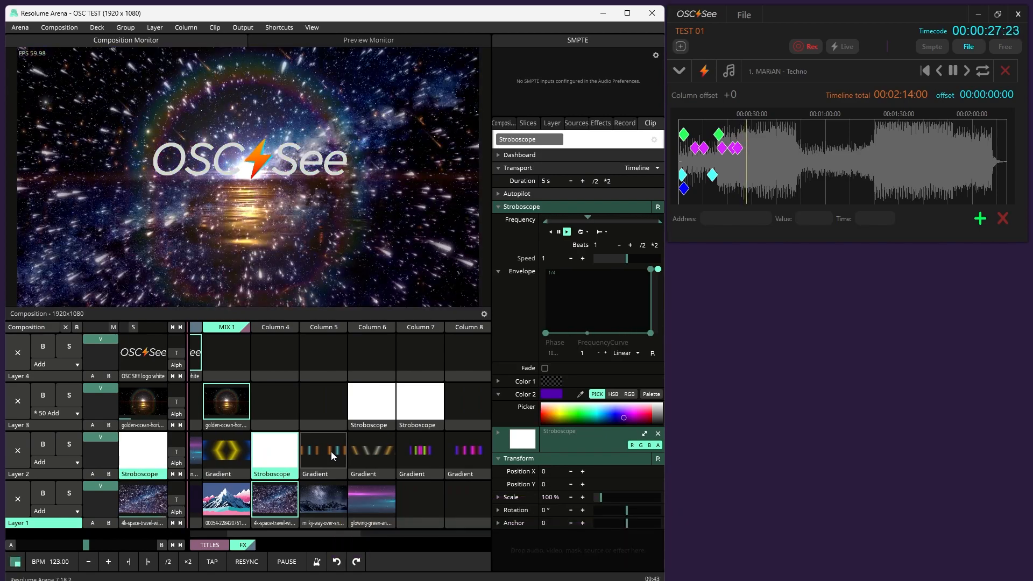
{"action": "scroll", "coordinate": [331, 451], "scroll_direction": "left", "scroll_amount": 2}
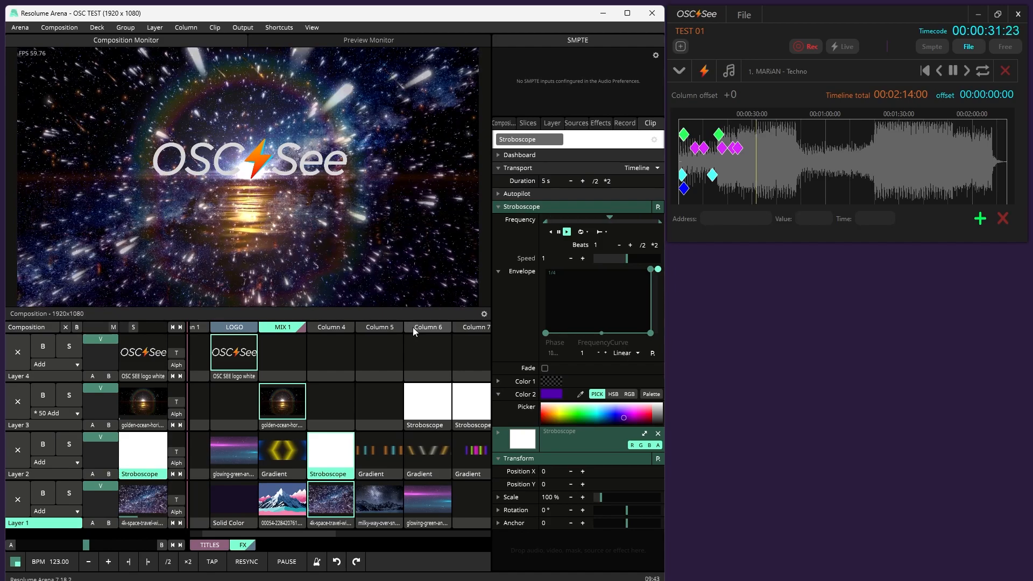
{"action": "left_click", "coordinate": [413, 329]}
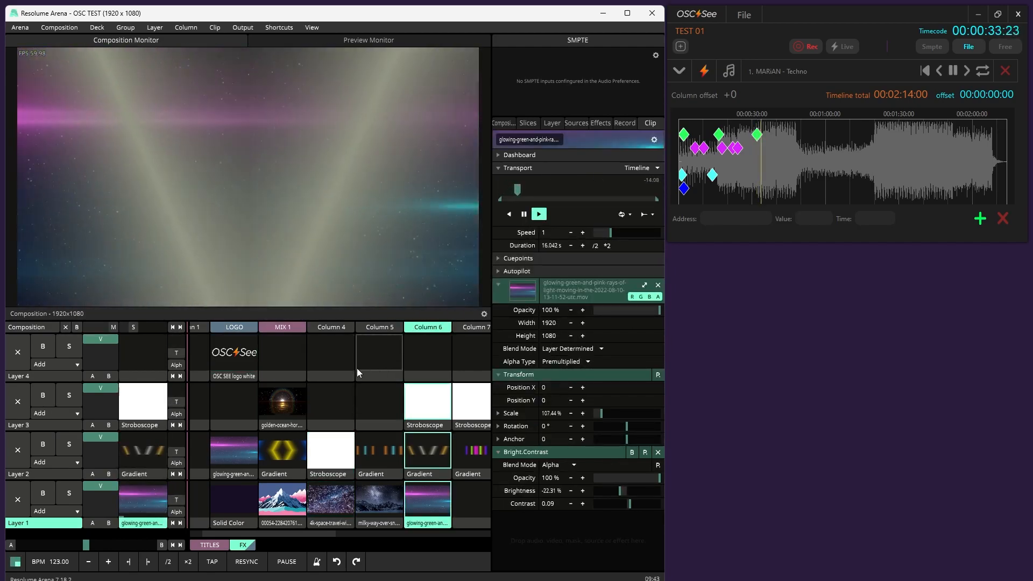
{"action": "left_click", "coordinate": [234, 354]}
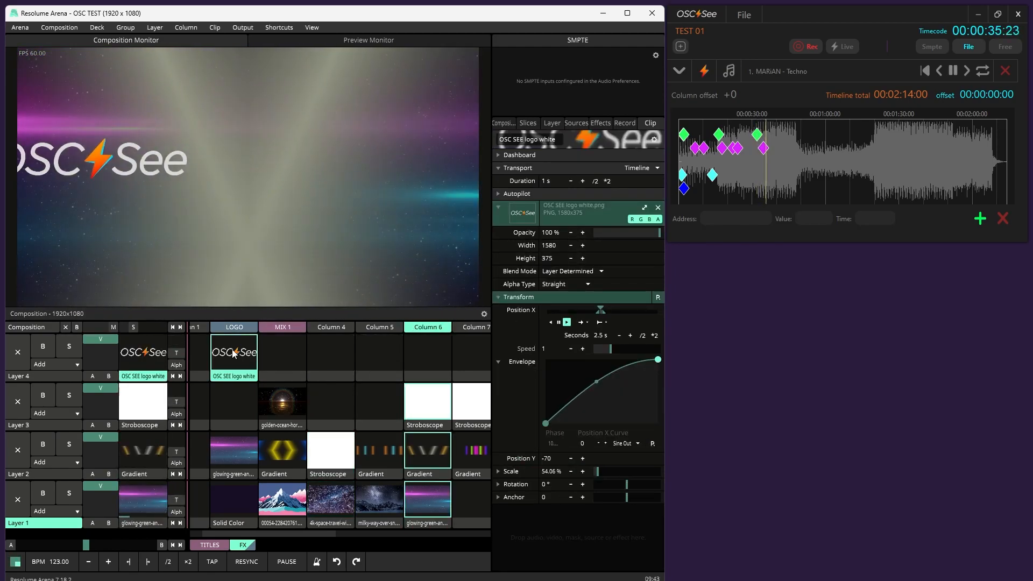
{"action": "mouse_move", "coordinate": [116, 328]}
{"action": "left_mouse_down"}
{"action": "mouse_move", "coordinate": [70, 329]}
{"action": "mouse_move", "coordinate": [116, 329]}
{"action": "left_mouse_up"}
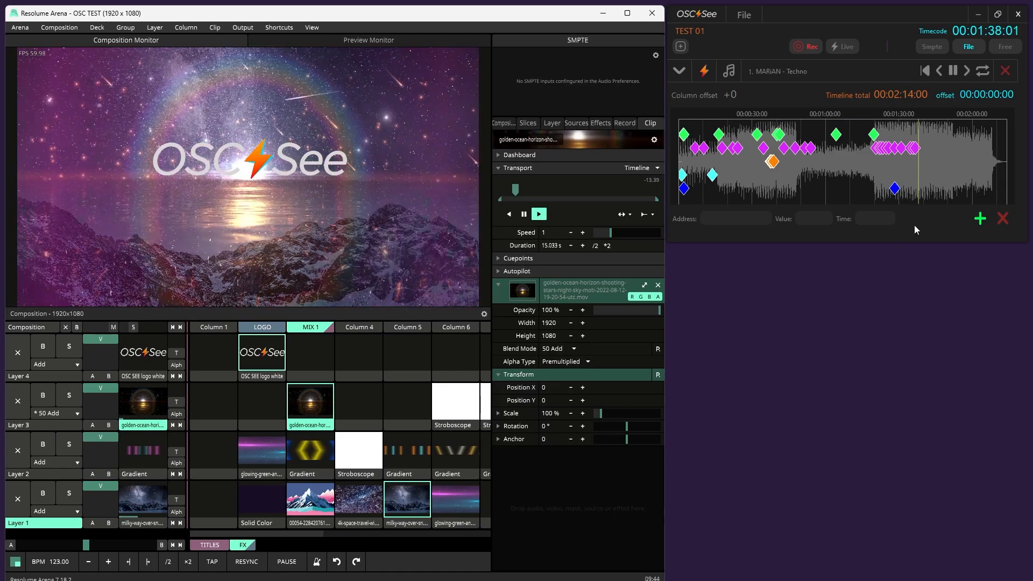
In OSC See, pause the track's playback and move and widen the window to enlarge the keyframe timeline
{"action": "left_click", "coordinate": [952, 71]}
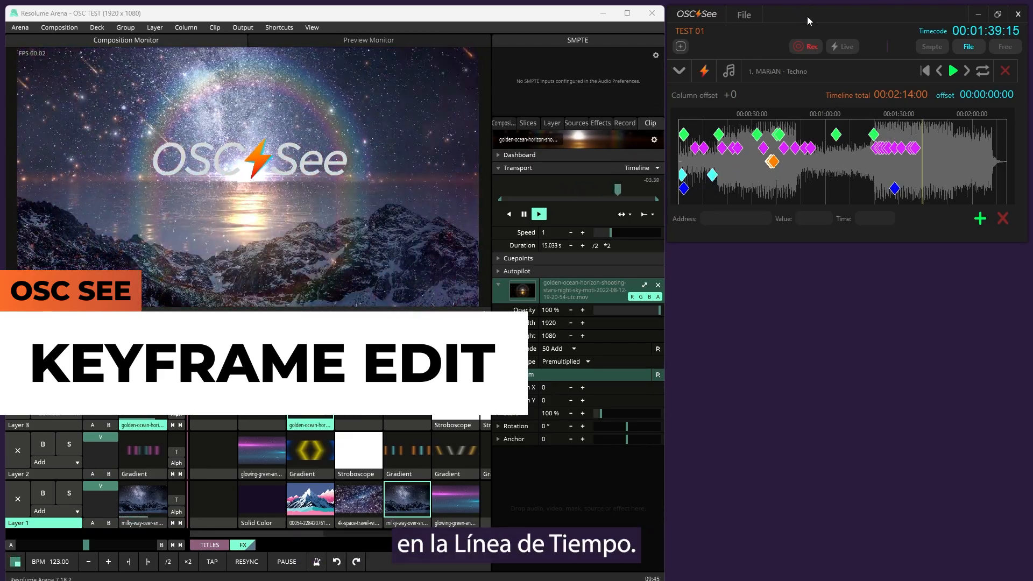
{"action": "left_click_drag", "start_coordinate": [807, 20], "coordinate": [420, 30]}
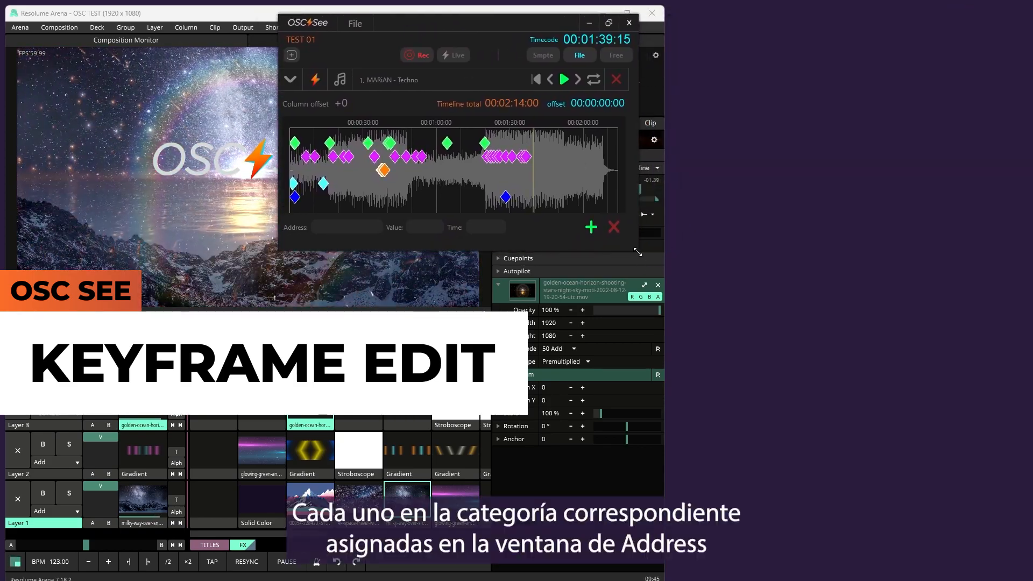
{"action": "left_click_drag", "start_coordinate": [640, 252], "coordinate": [1030, 263]}
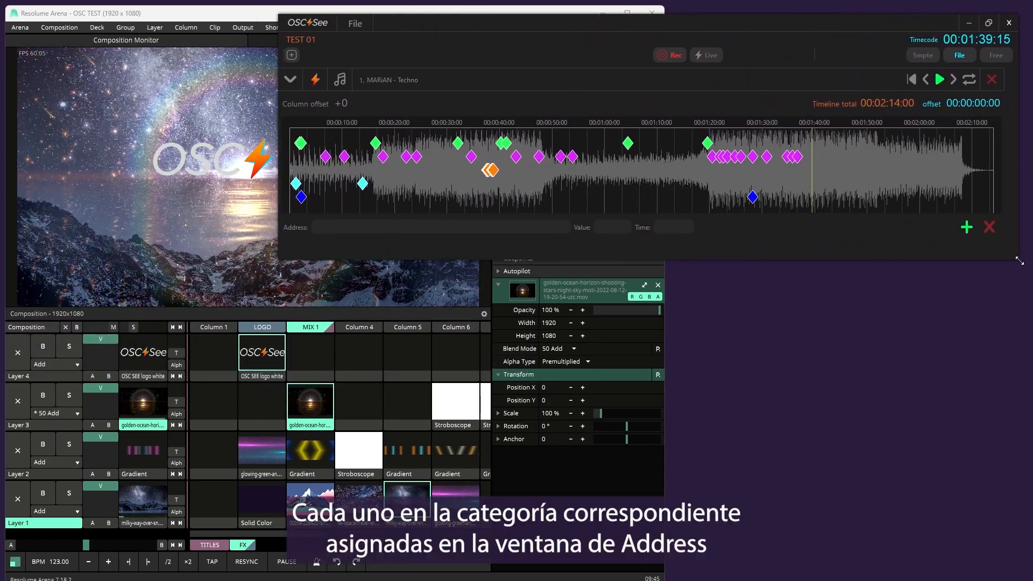
Inspect the address, value and time of several column, clip, deck and scale keyframes on the timeline
{"action": "left_click", "coordinate": [375, 143]}
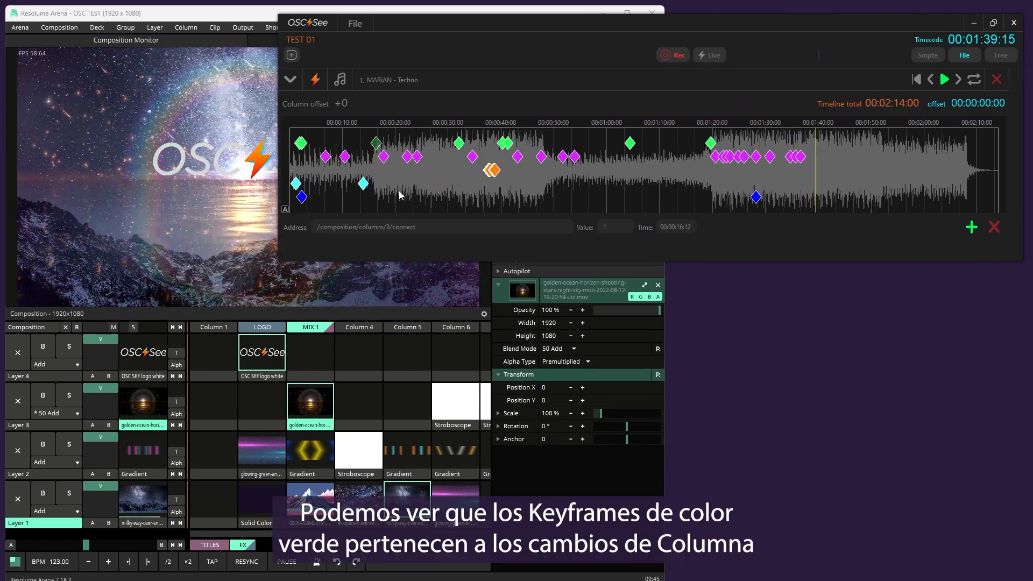
{"action": "left_click", "coordinate": [459, 143]}
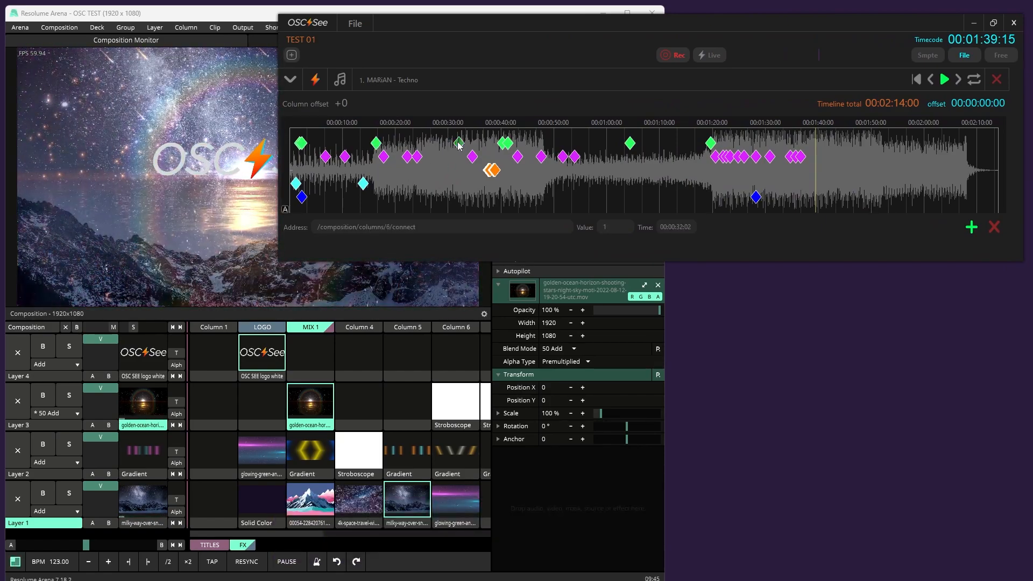
{"action": "left_click", "coordinate": [508, 143]}
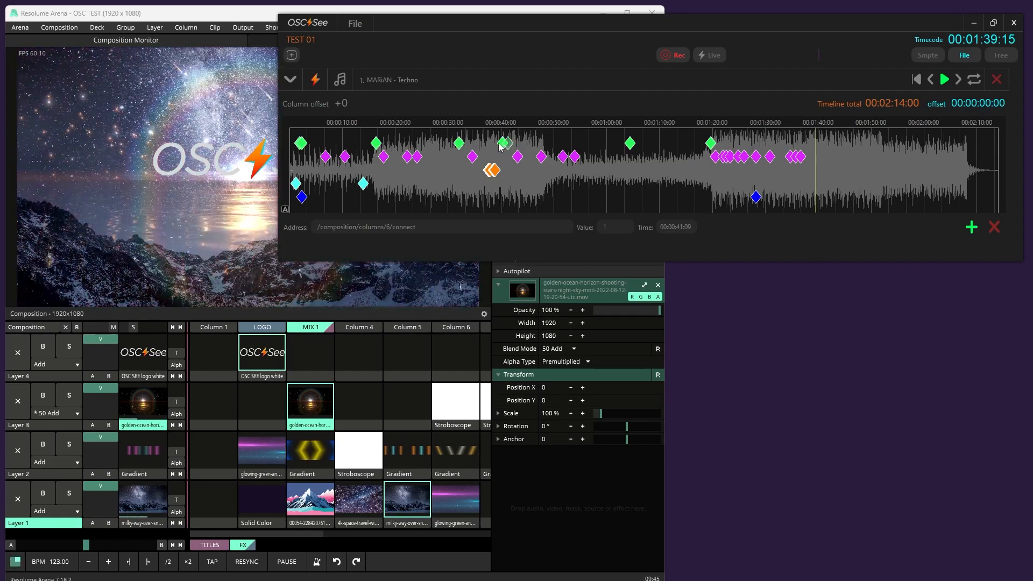
{"action": "left_click", "coordinate": [458, 143]}
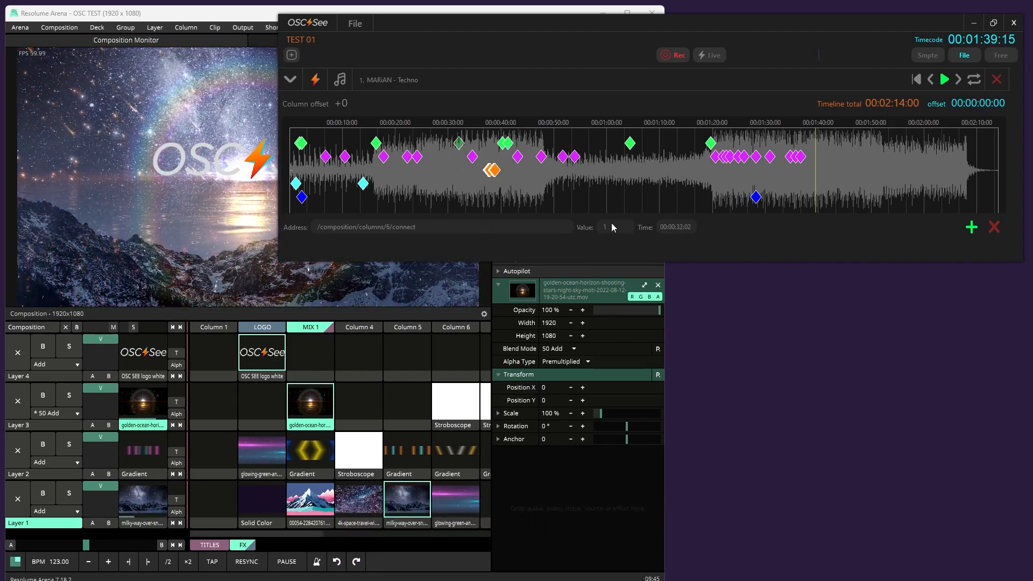
{"action": "left_click", "coordinate": [418, 157]}
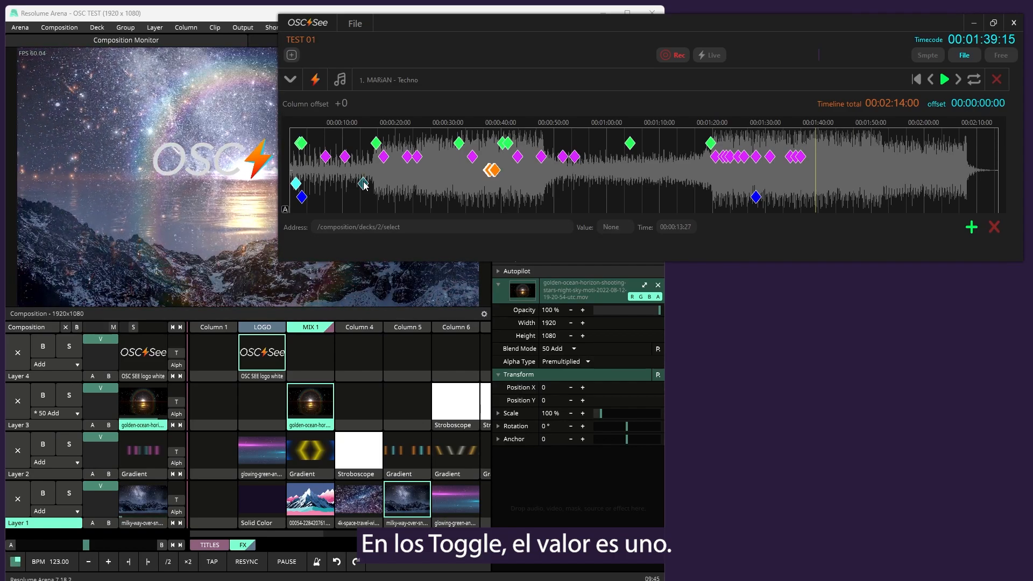
{"action": "left_click", "coordinate": [303, 200]}
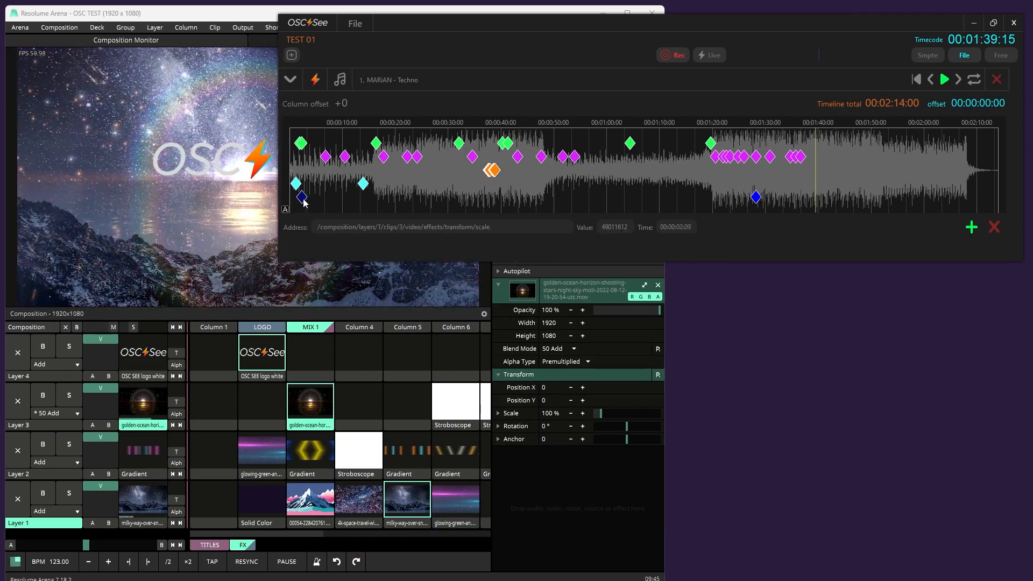
Examine the values of the composition master keyframes around 37 to 39 seconds
{"action": "left_click", "coordinate": [494, 171]}
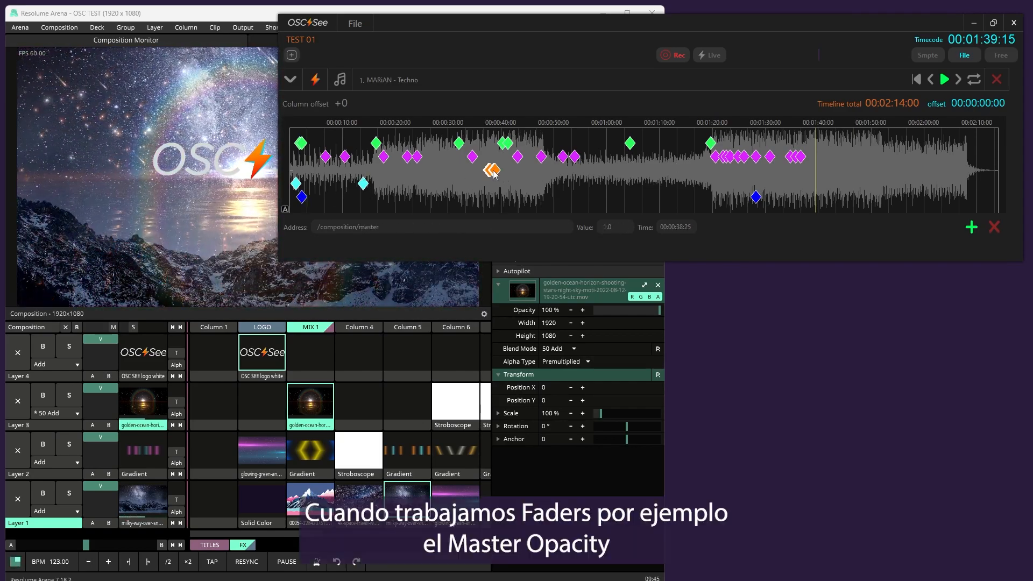
{"action": "scroll", "coordinate": [487, 176], "scroll_direction": "up", "scroll_amount": 3}
{"action": "scroll", "coordinate": [488, 175], "scroll_direction": "up", "scroll_amount": 3}
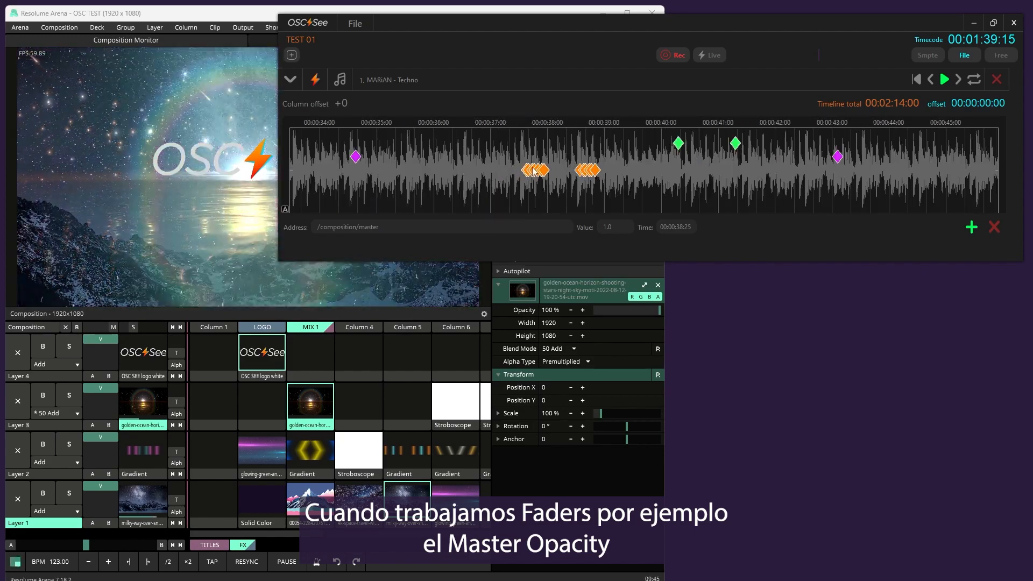
{"action": "left_click", "coordinate": [544, 171]}
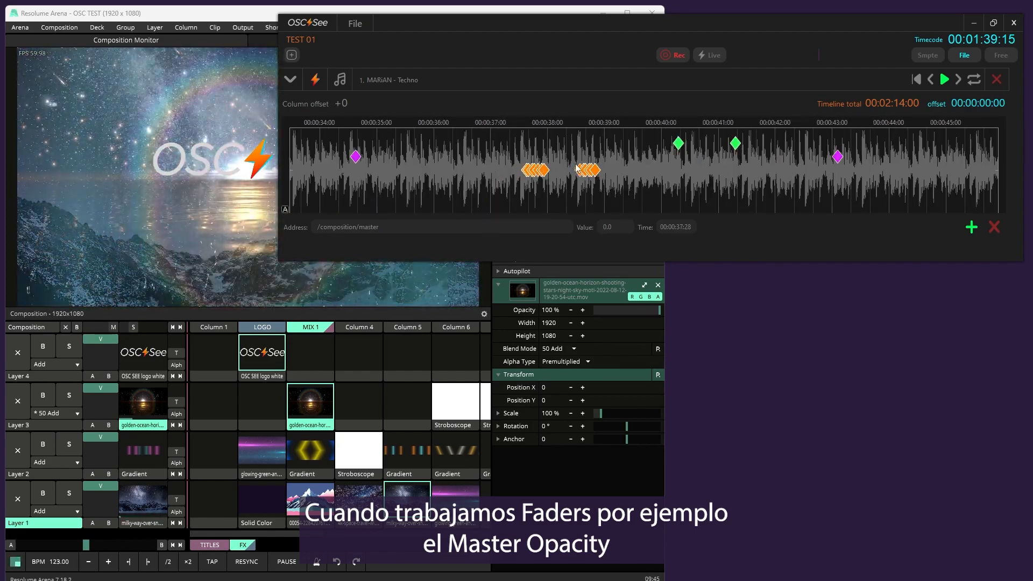
{"action": "scroll", "coordinate": [542, 175], "scroll_direction": "up", "scroll_amount": 3}
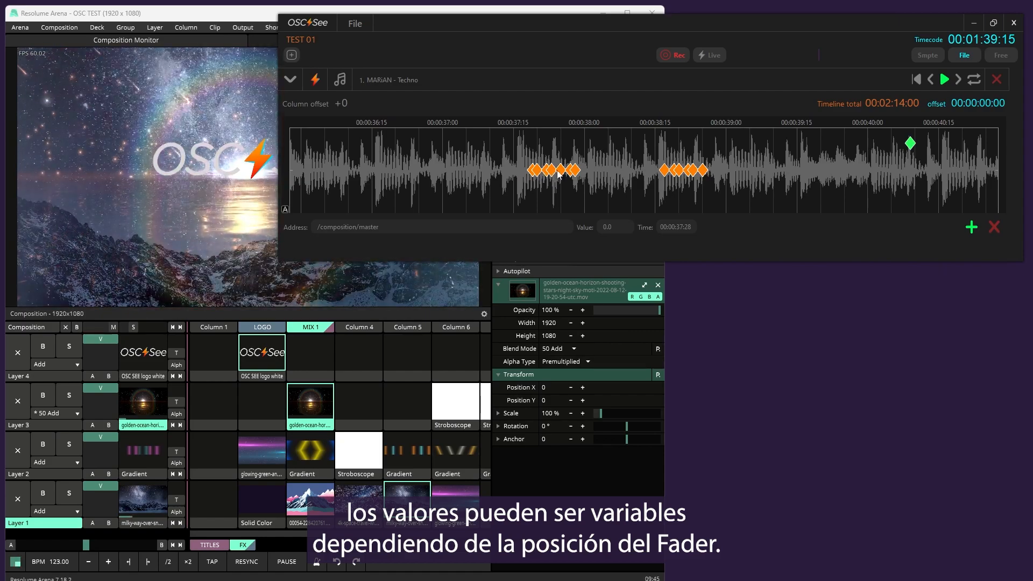
{"action": "left_click", "coordinate": [559, 171]}
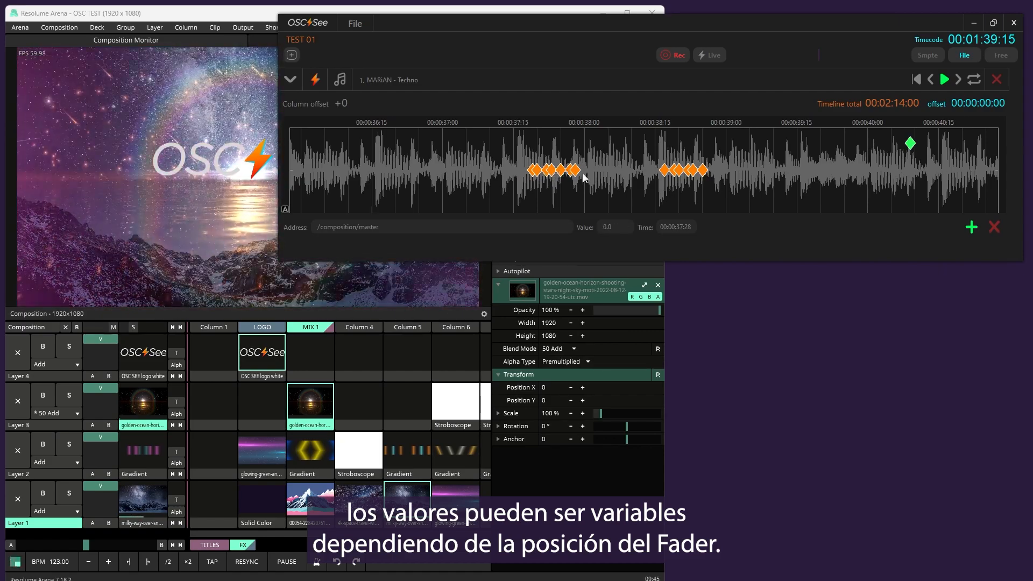
Set the time of the /composition/decks/2/select keyframe to 00:00:16:03 to align it with the neighbouring column keyframe
{"action": "scroll", "coordinate": [620, 178], "scroll_direction": "down", "scroll_amount": 6}
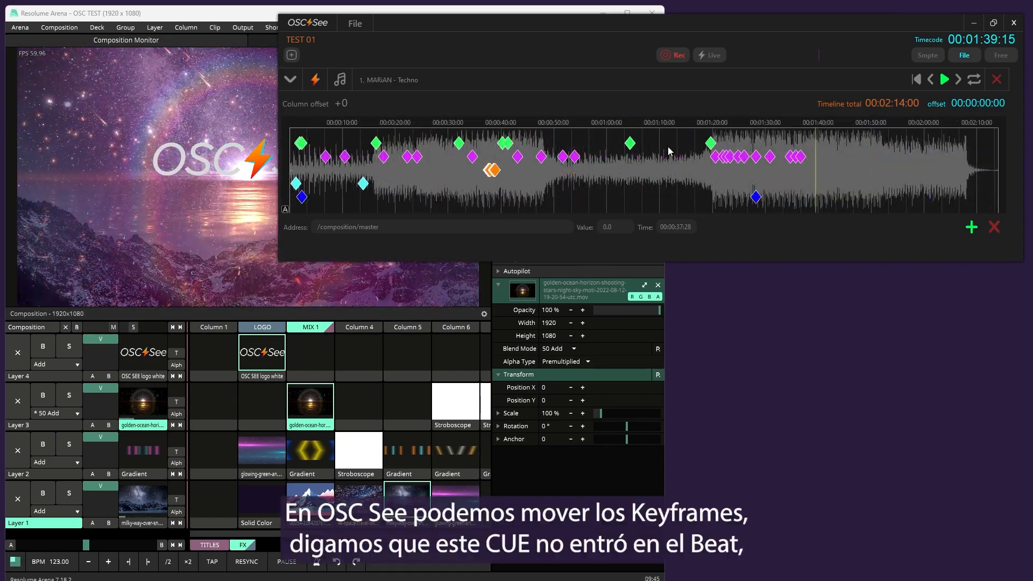
{"action": "scroll", "coordinate": [367, 194], "scroll_direction": "up", "scroll_amount": 3}
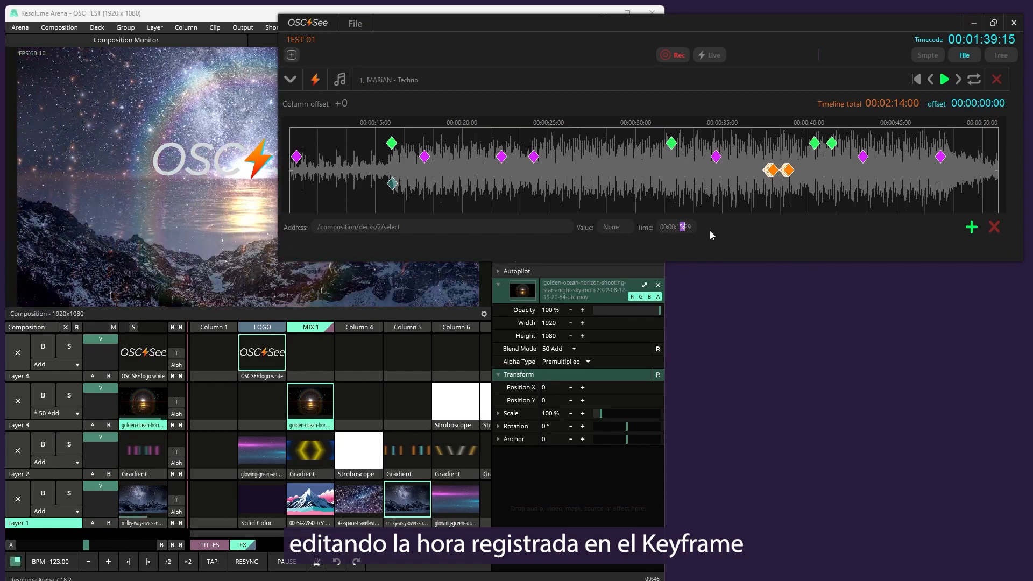
{"action": "key", "text": "BackSpace"}
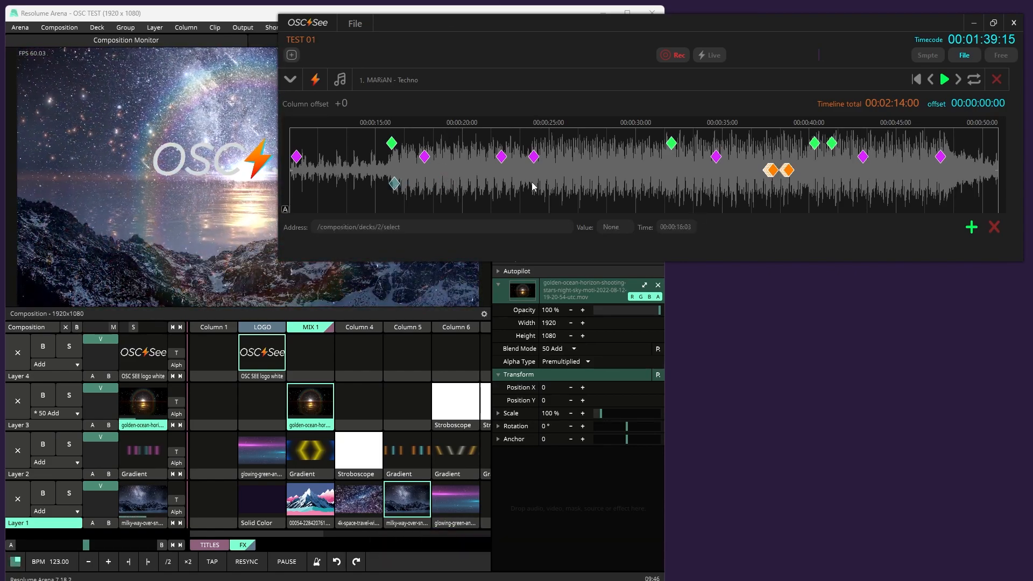
{"action": "scroll", "coordinate": [532, 186], "scroll_direction": "down", "scroll_amount": 5}
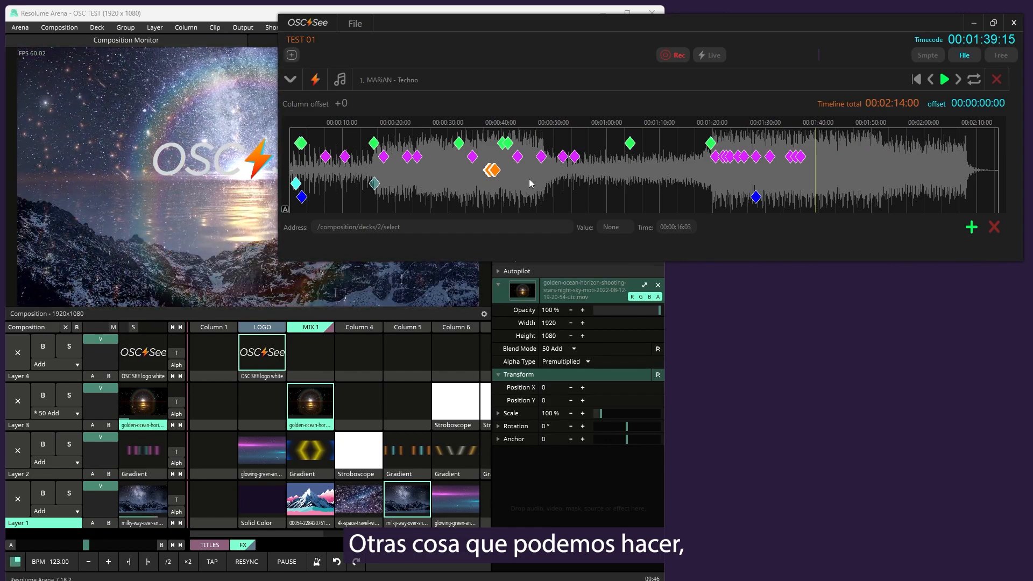
Try shifting all keyframes in about the first minute roughly 19 seconds later, testing undo and redo on the move
{"action": "left_click_drag", "start_coordinate": [649, 199], "coordinate": [286, 135]}
{"action": "left_click_drag", "start_coordinate": [371, 159], "coordinate": [469, 160]}
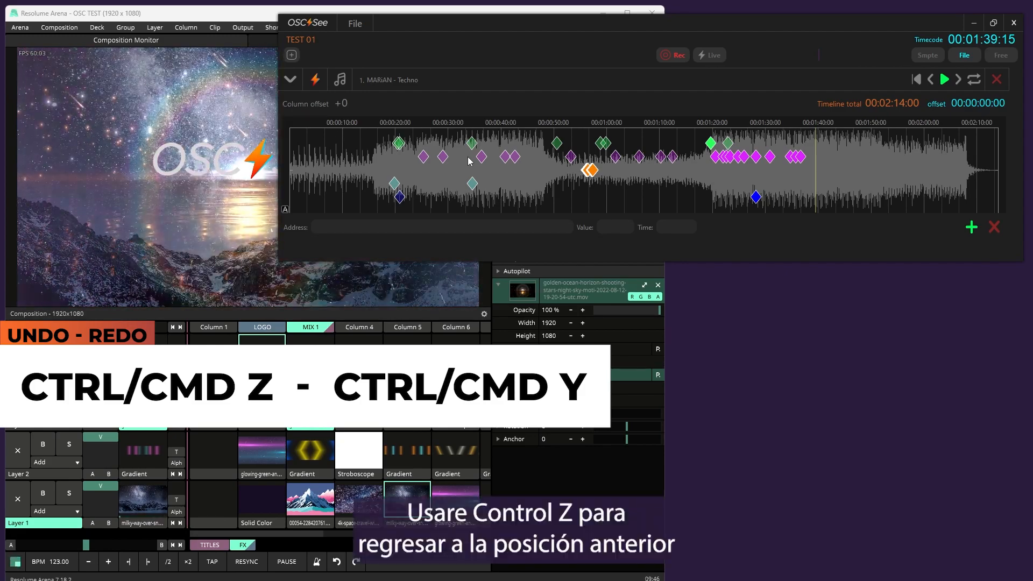
{"action": "key", "text": "ctrl+z"}
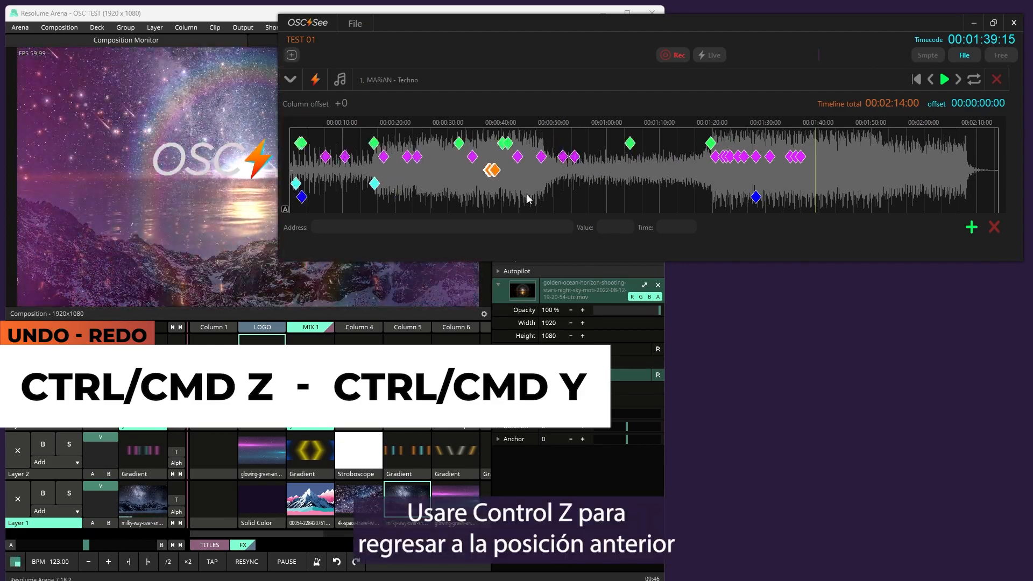
{"action": "key", "text": "ctrl+y"}
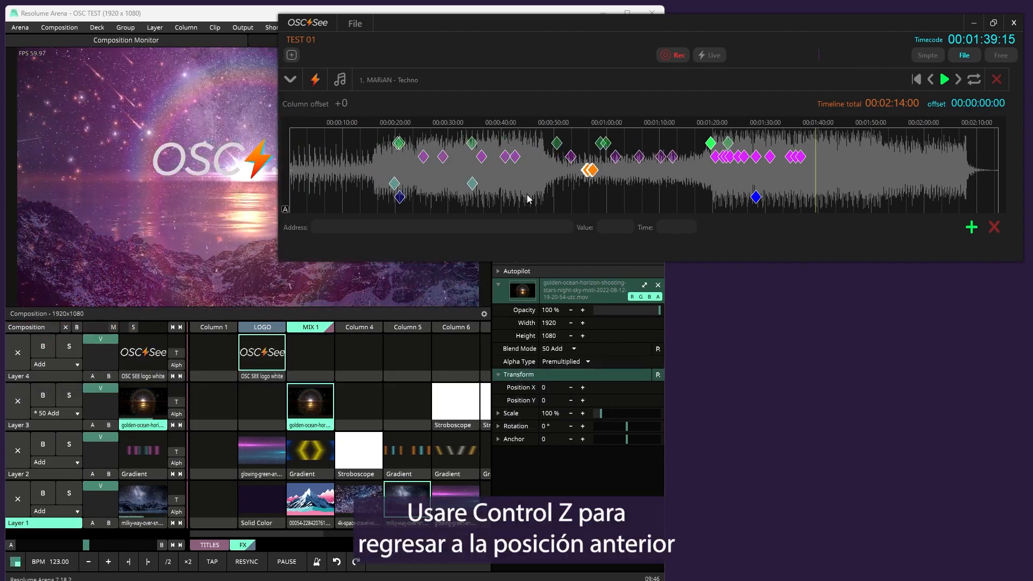
{"action": "key", "text": "ctrl+z"}
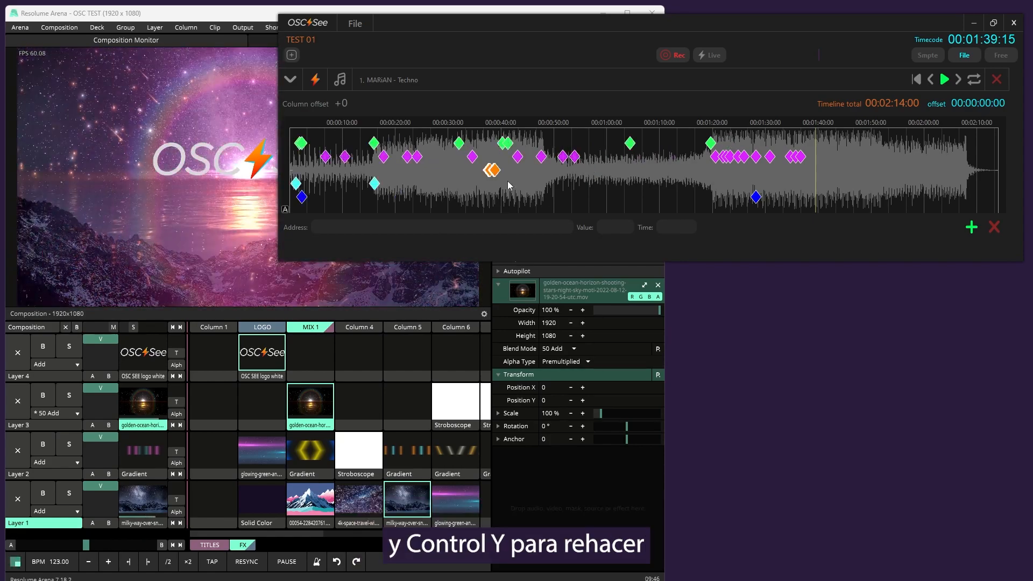
Copy the keyframes between about 30 and 50 seconds and place the pasted set from about 1:43 to 2:00
{"action": "left_click_drag", "start_coordinate": [491, 165], "coordinate": [445, 127]}
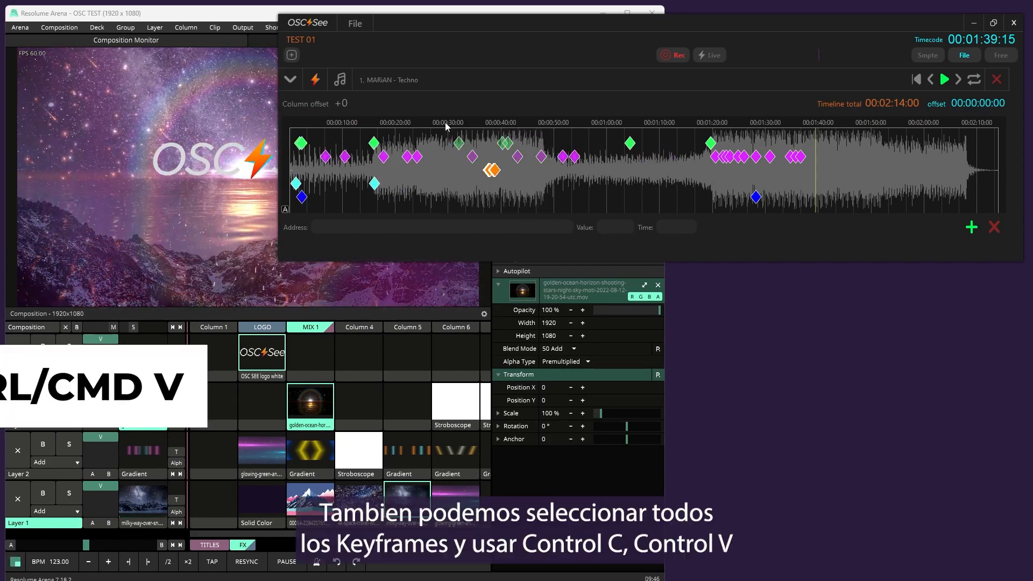
{"action": "key", "text": "ctrl+c"}
{"action": "key", "text": "ctrl+v"}
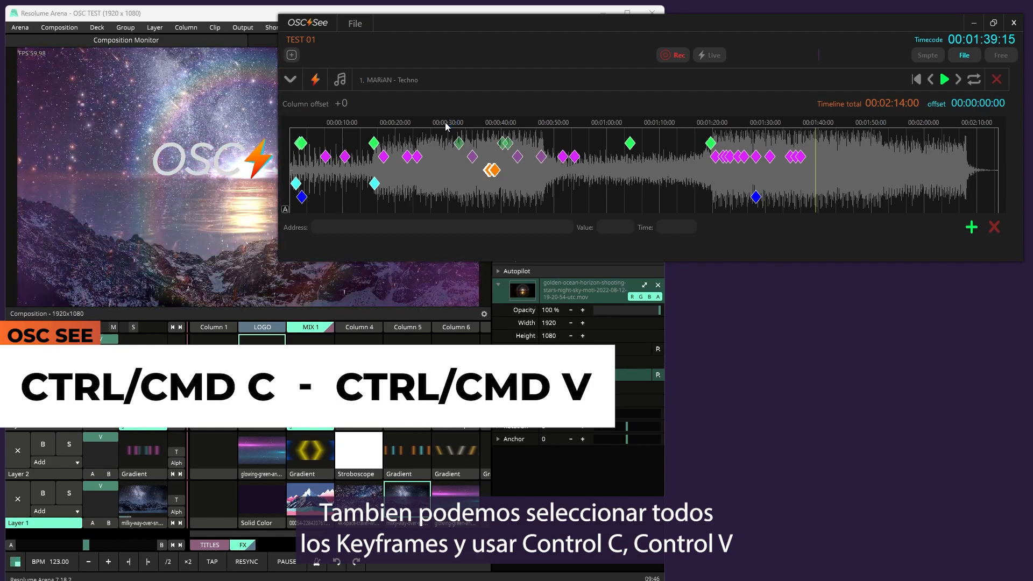
{"action": "left_click_drag", "start_coordinate": [445, 126], "coordinate": [872, 183]}
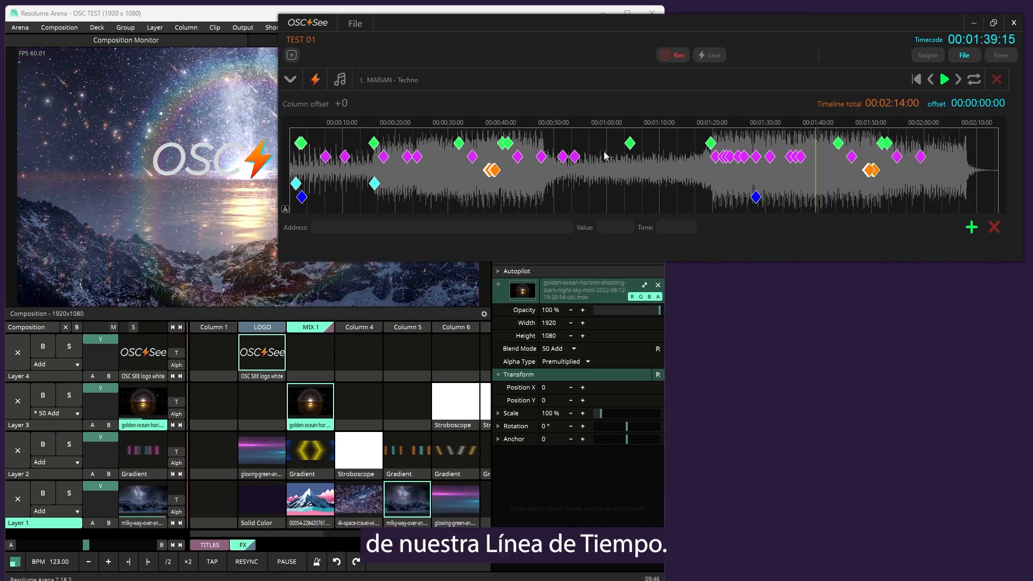
Try redirecting the deck keyframe near 16 seconds to /composition/decks/5/select, and restore deck 2 in its address
{"action": "left_click", "coordinate": [374, 183]}
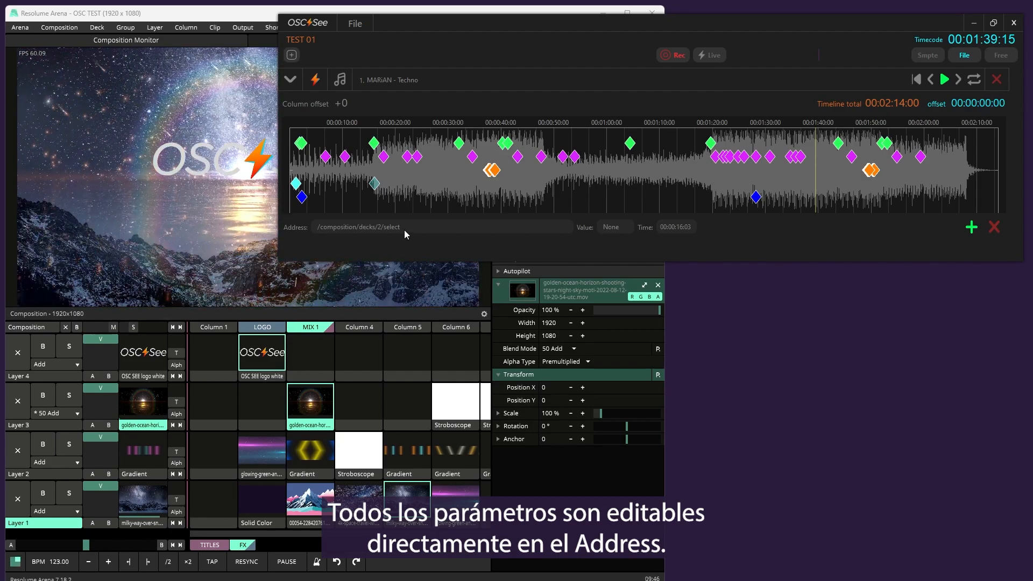
{"action": "left_click", "coordinate": [377, 228]}
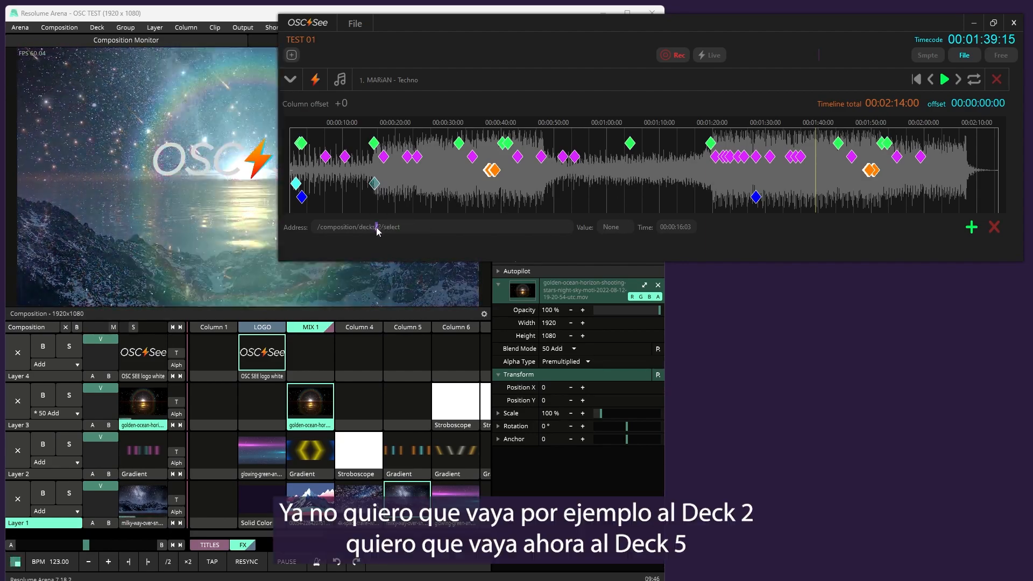
{"action": "left_click_drag", "start_coordinate": [377, 228], "coordinate": [382, 228]}
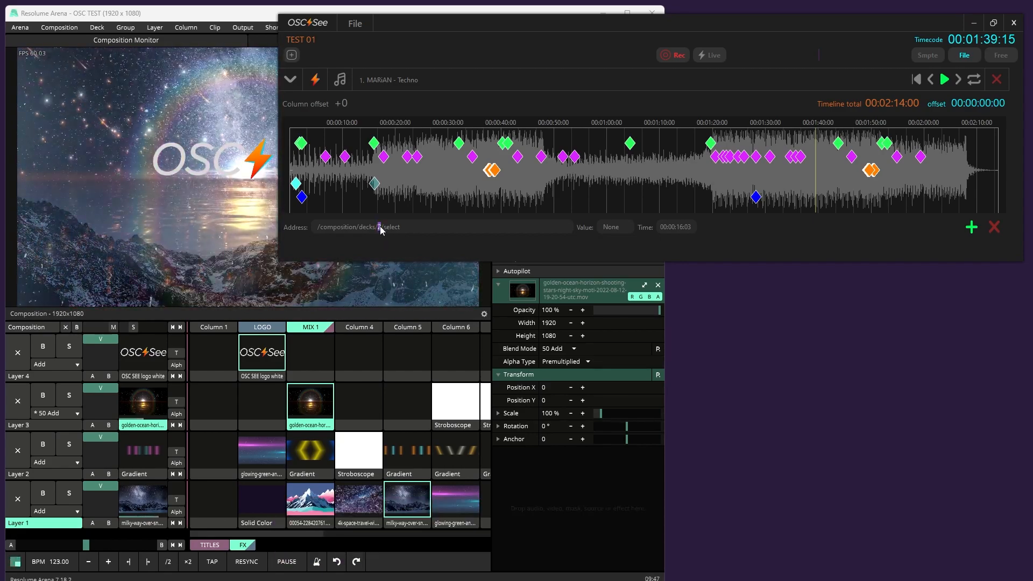
{"action": "left_click", "coordinate": [381, 227]}
{"action": "key", "text": "BackSpace"}
{"action": "type", "text": "56"}
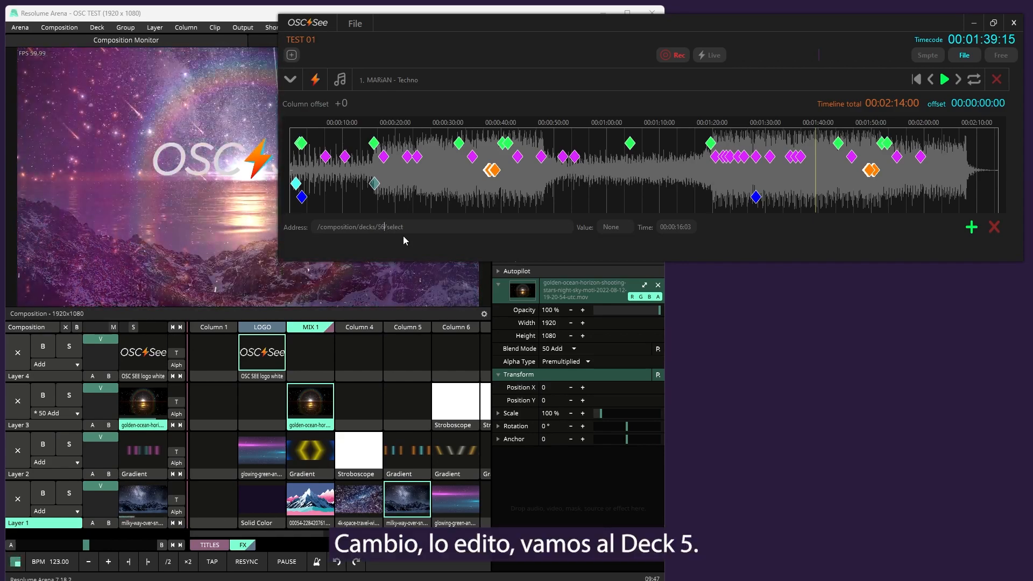
{"action": "key", "text": "BackSpace"}
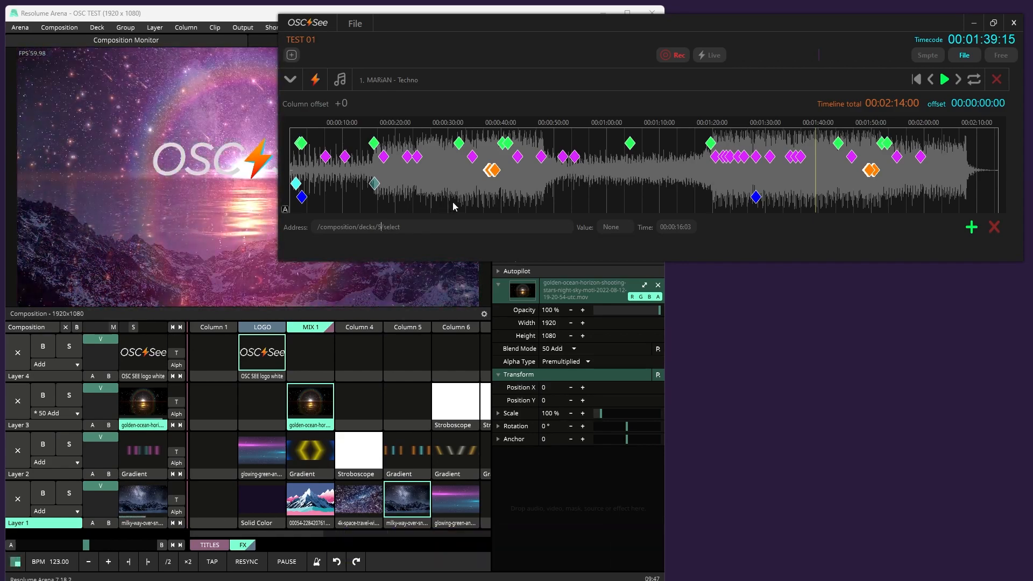
{"action": "key", "text": "BackSpace"}
{"action": "type", "text": "2"}
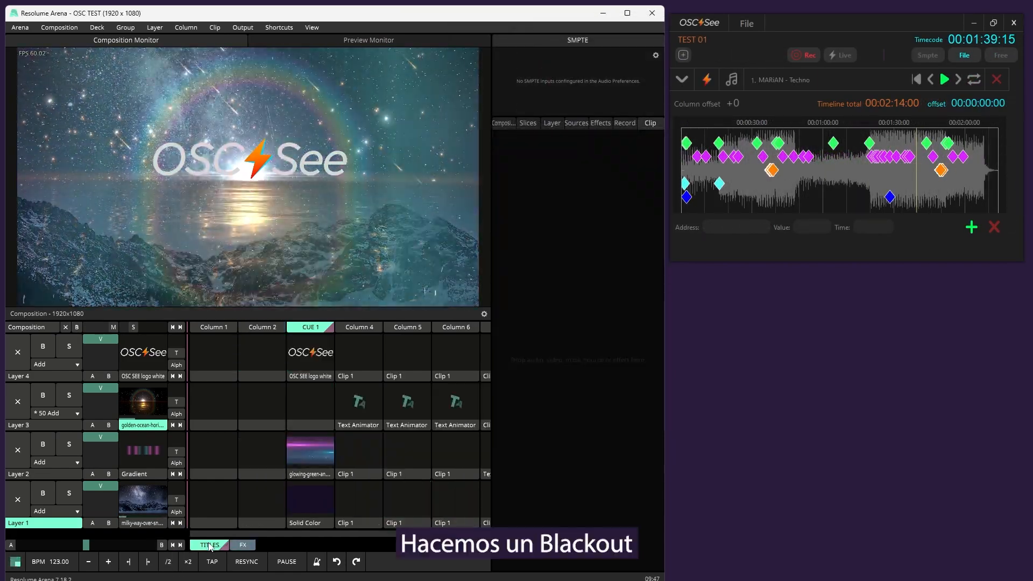
Black out the composition with the empty Column 1 and play the first track from the start in Live mode
{"action": "left_click", "coordinate": [225, 328]}
{"action": "left_click", "coordinate": [840, 55]}
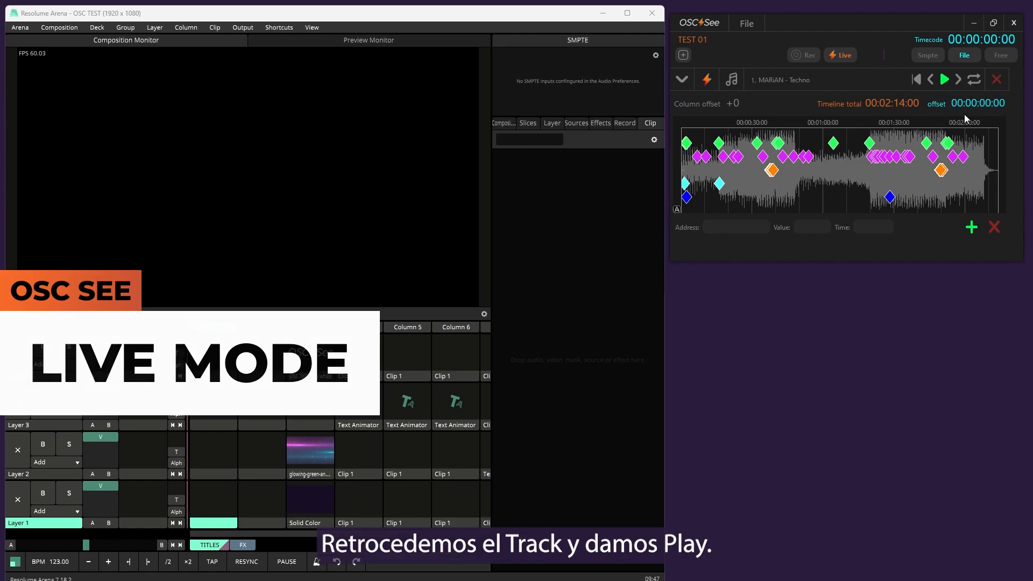
{"action": "left_click", "coordinate": [944, 79]}
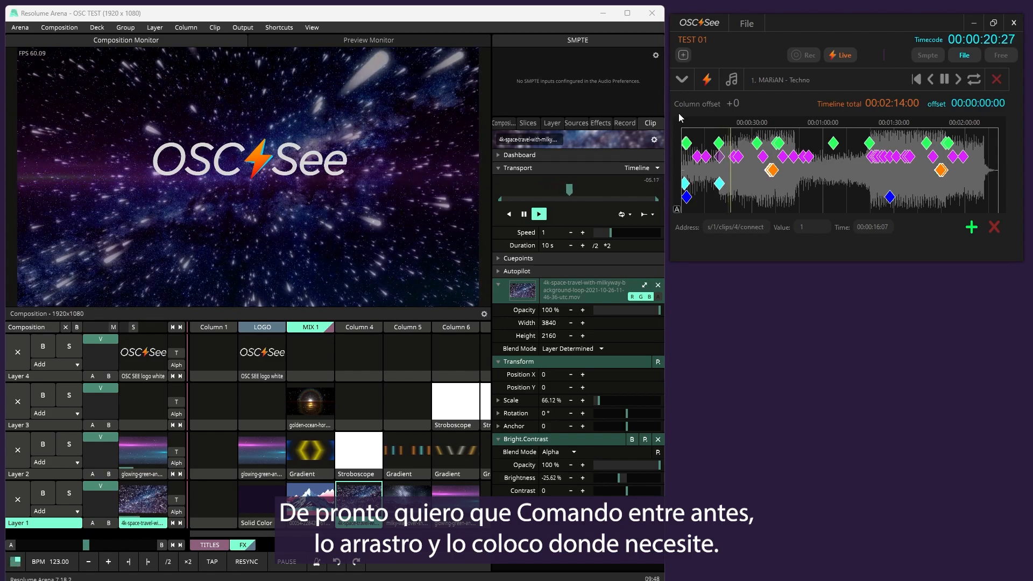
{"action": "scroll", "coordinate": [737, 156], "scroll_direction": "up", "scroll_amount": 3}
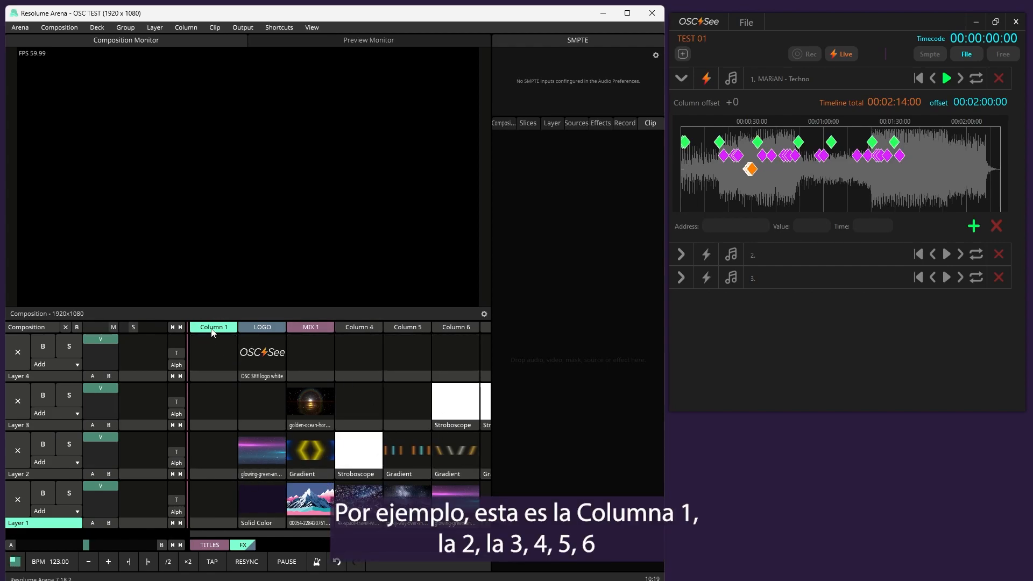
Trigger the LOGO column and the layer 2 clips in the second, third and fourth columns to check Resolume's numbering
{"action": "left_click", "coordinate": [255, 330]}
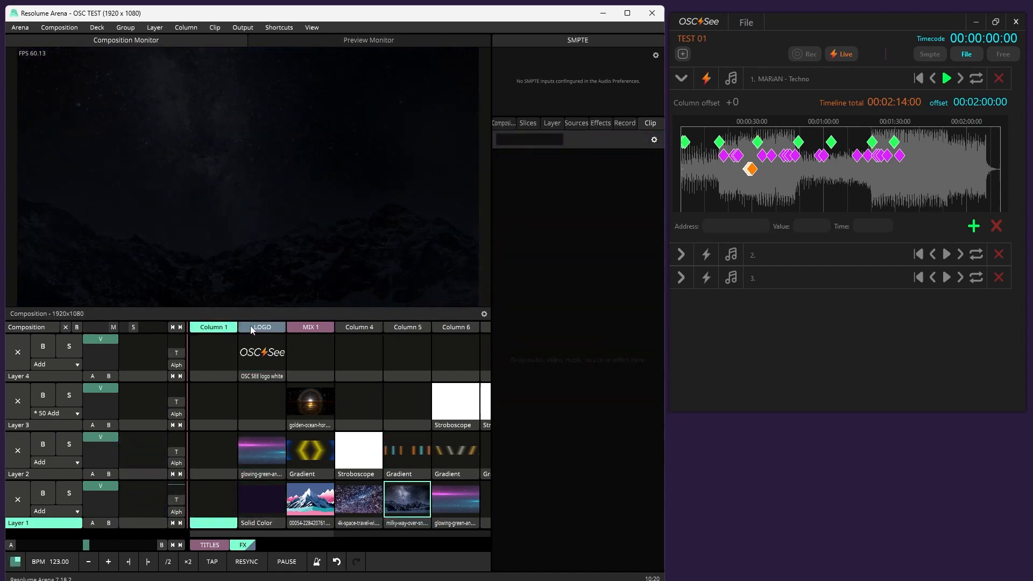
{"action": "left_click", "coordinate": [262, 454]}
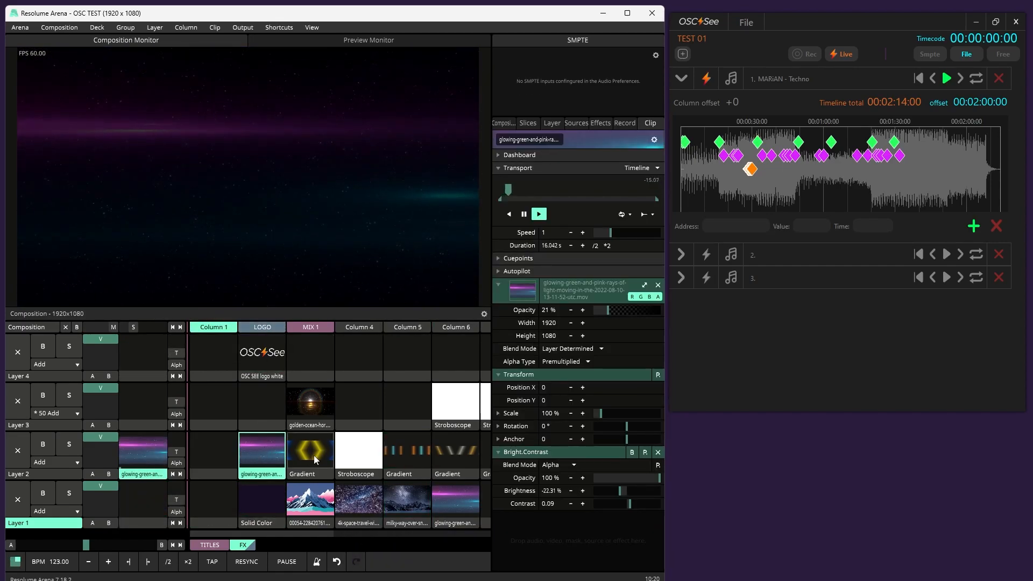
{"action": "left_click", "coordinate": [314, 455]}
{"action": "left_click", "coordinate": [361, 461]}
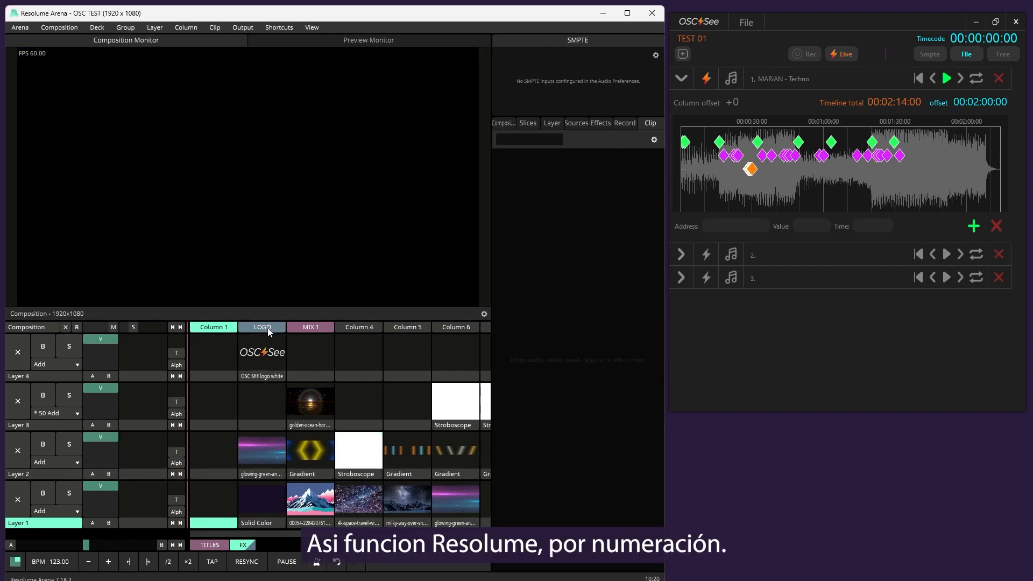
Insert four empty columns between Column 1 and the LOGO column in the FX deck
{"action": "right_click", "coordinate": [207, 331]}
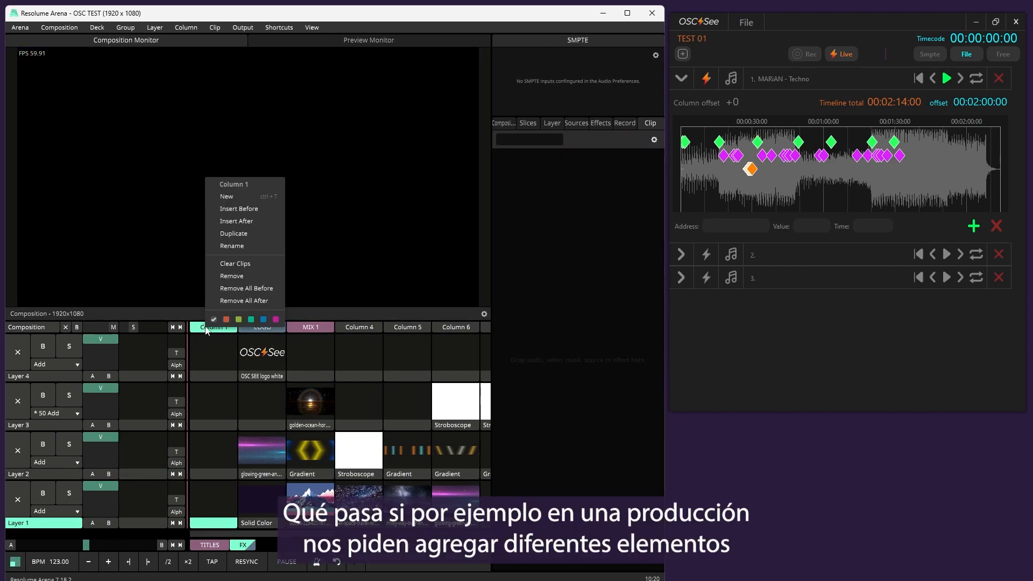
{"action": "left_click", "coordinate": [247, 222]}
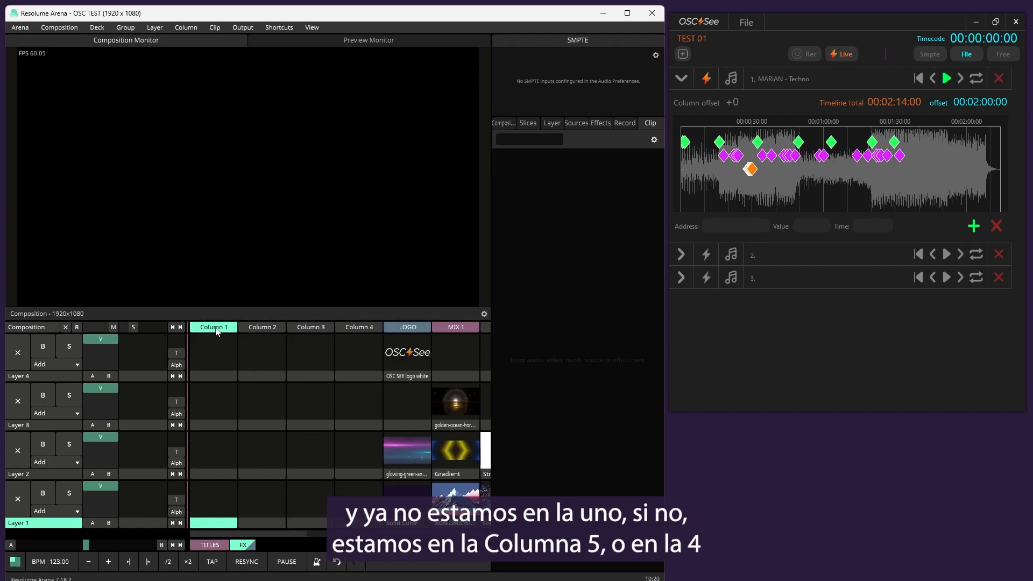
{"action": "left_click", "coordinate": [360, 329]}
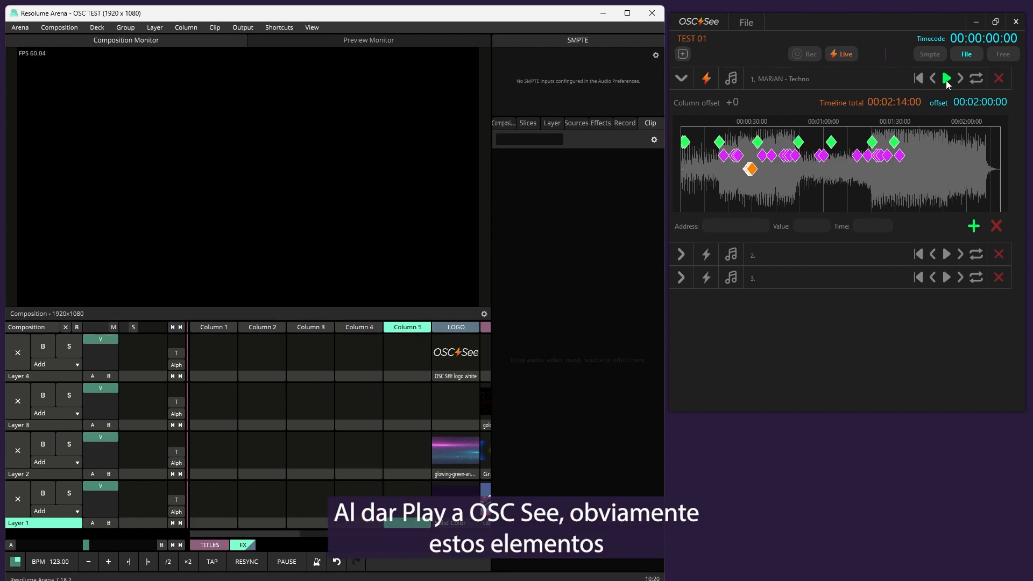
Select the layer 4 clip keyframe at 00:00:18:03 and play the track to compare the triggered columns with the shifted clips
{"action": "left_click", "coordinate": [719, 142]}
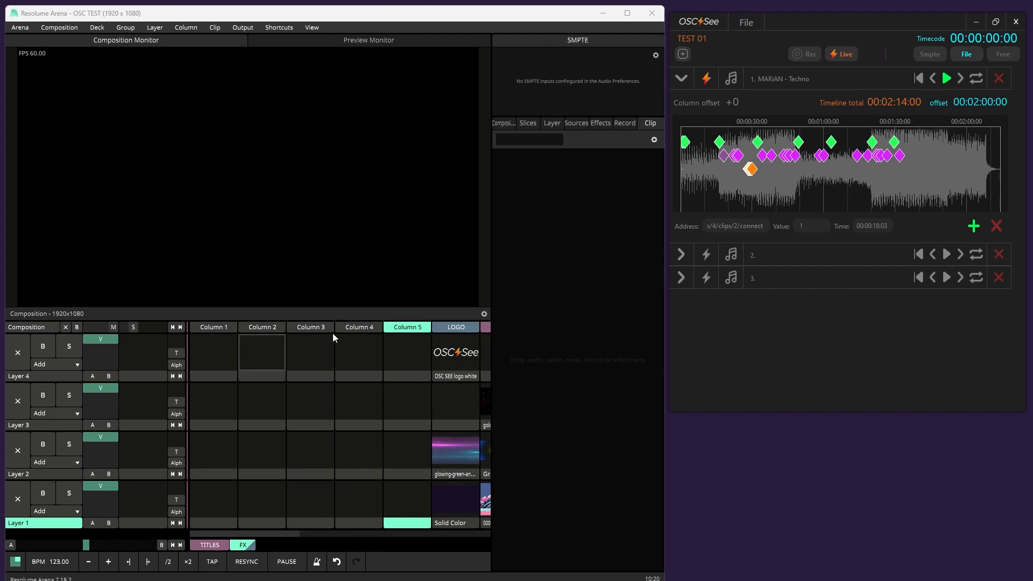
{"action": "key", "text": "space"}
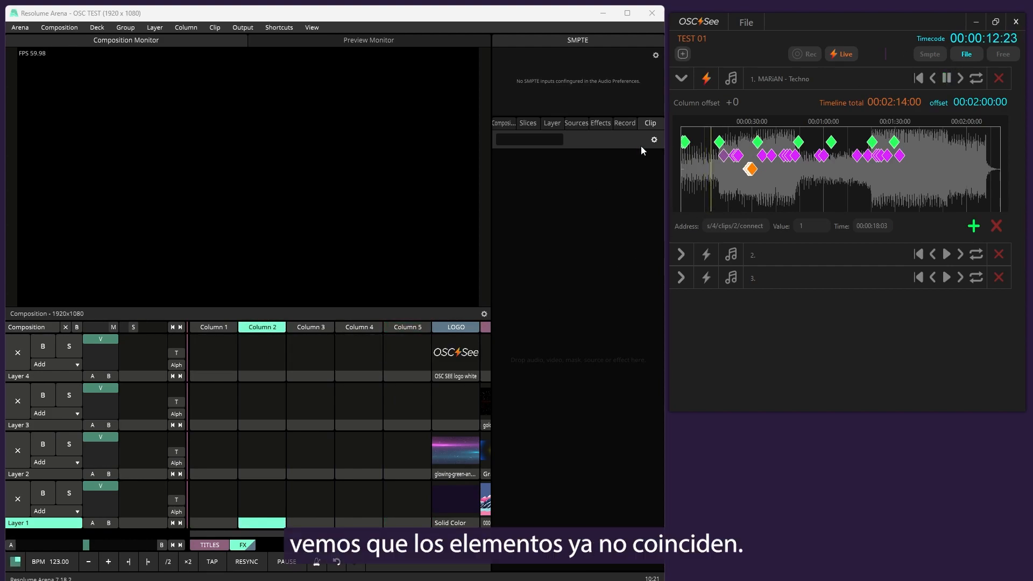
{"action": "scroll", "coordinate": [724, 153], "scroll_direction": "up", "scroll_amount": 2}
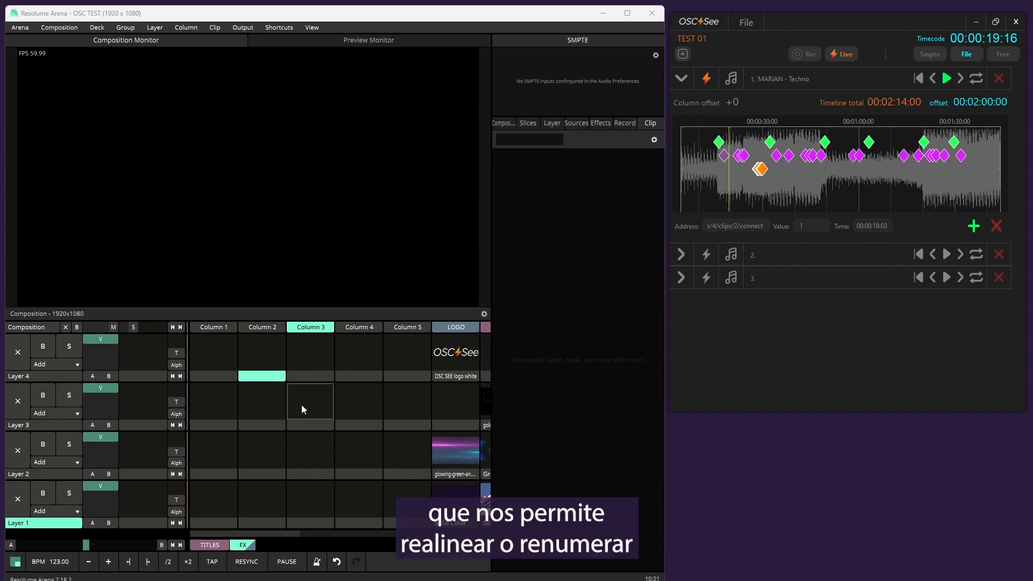
{"action": "scroll", "coordinate": [302, 404], "scroll_direction": "right", "scroll_amount": 3}
{"action": "scroll", "coordinate": [301, 404], "scroll_direction": "left", "scroll_amount": 3}
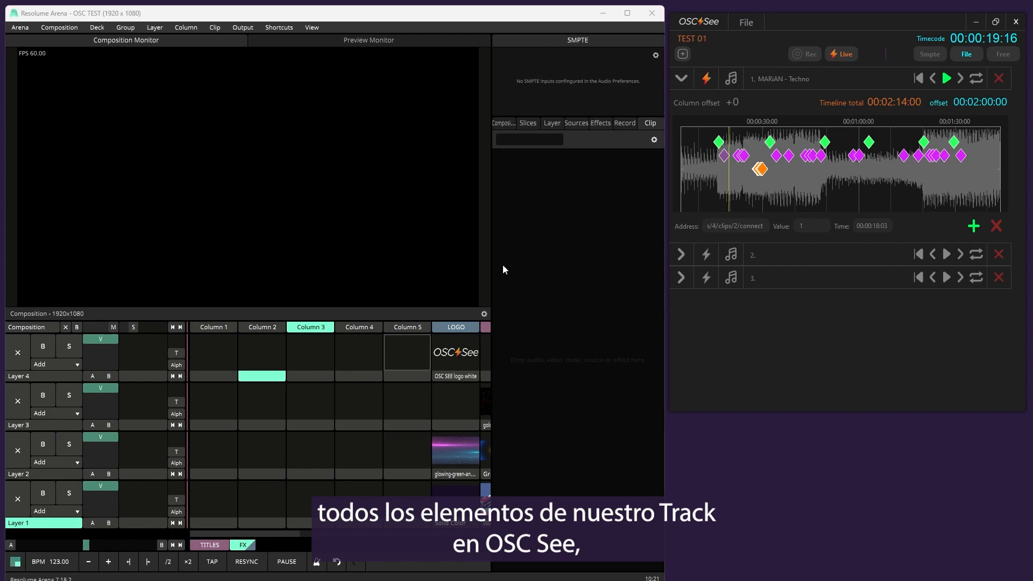
Set the first track's column offset to +4 and play the track to check the renumbered commands
{"action": "double_click", "coordinate": [736, 102]}
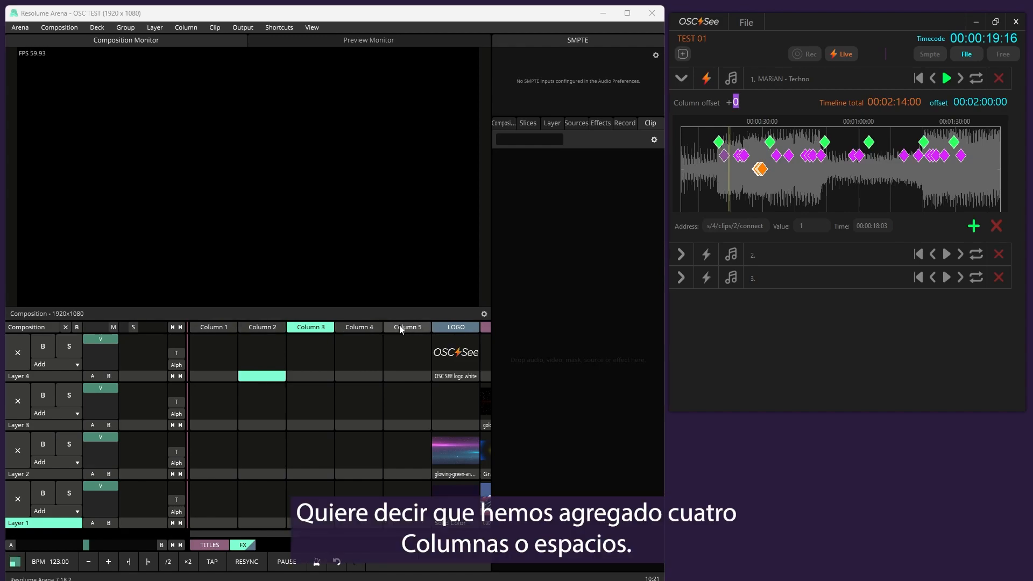
{"action": "double_click", "coordinate": [737, 102]}
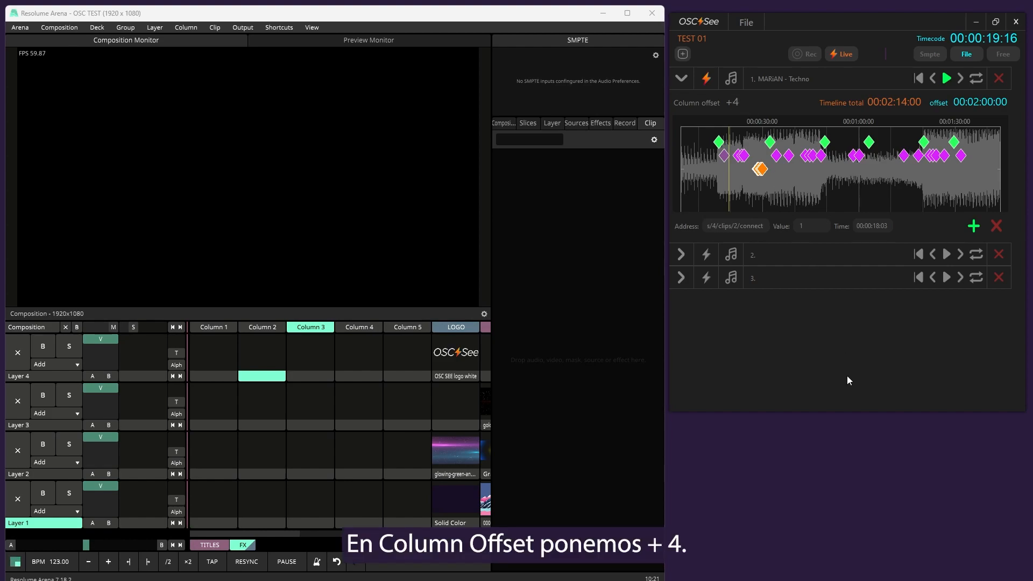
{"action": "left_click", "coordinate": [947, 79]}
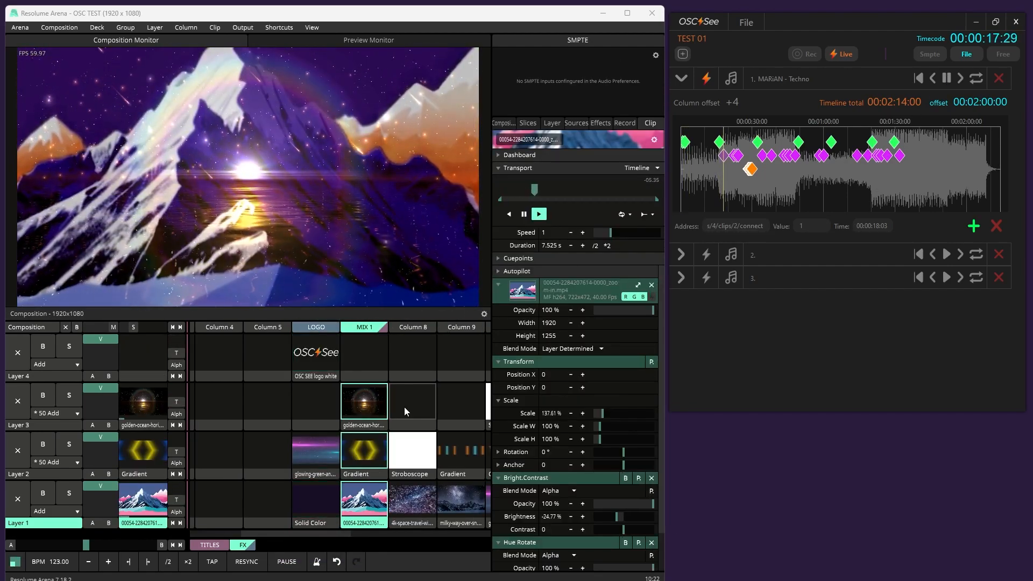
{"action": "left_click", "coordinate": [948, 80]}
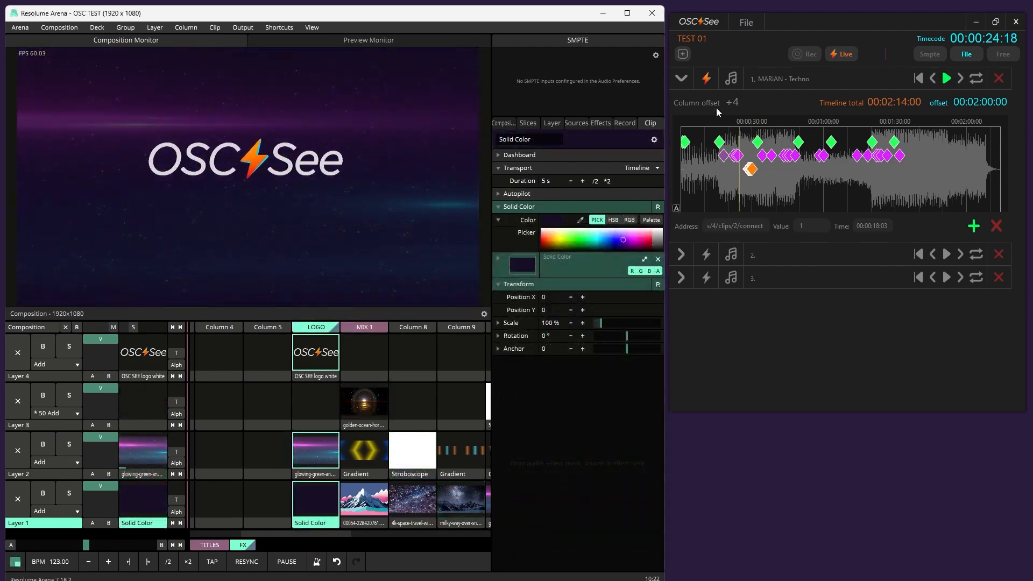
Set the second track's column offset to -10 and collapse that track
{"action": "left_click", "coordinate": [681, 255]}
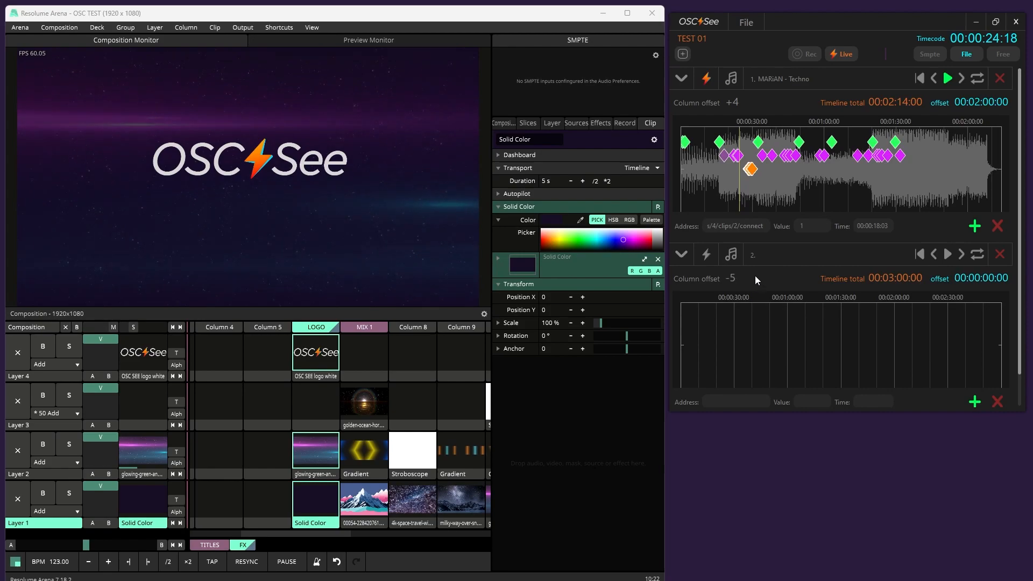
{"action": "scroll", "coordinate": [757, 276], "scroll_direction": "down", "scroll_amount": 1}
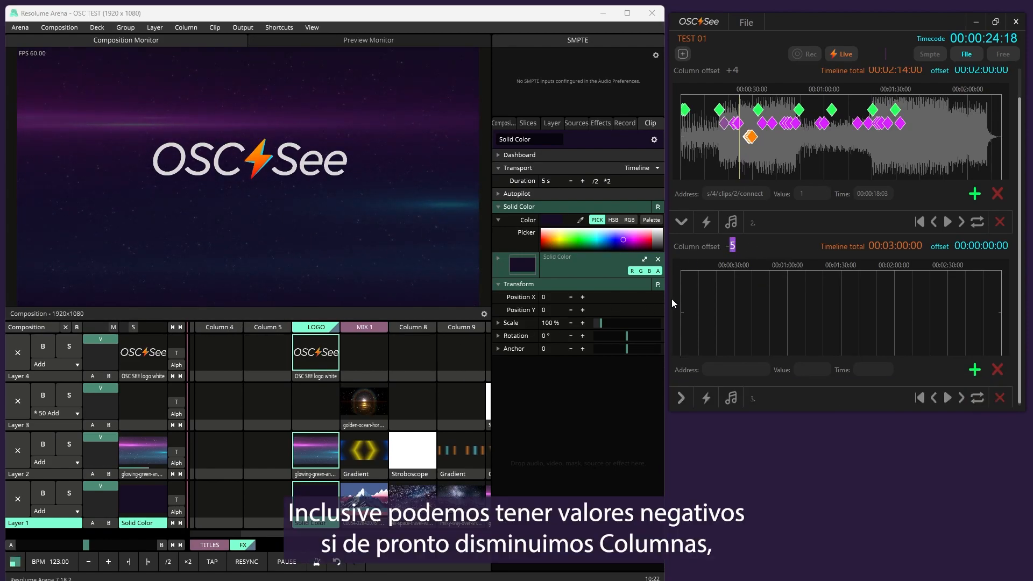
{"action": "left_click", "coordinate": [734, 246]}
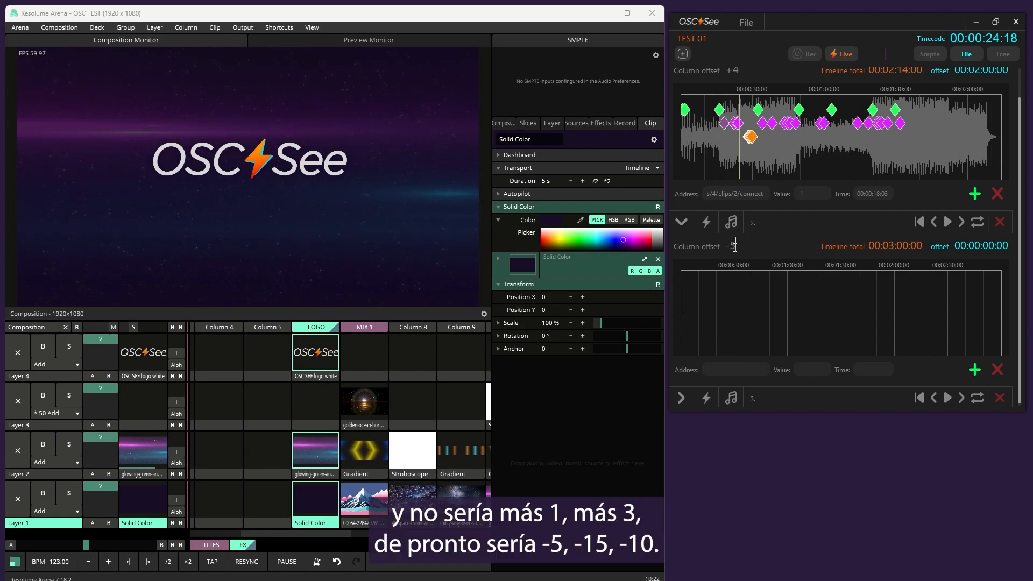
{"action": "left_click_drag", "start_coordinate": [735, 246], "coordinate": [726, 247]}
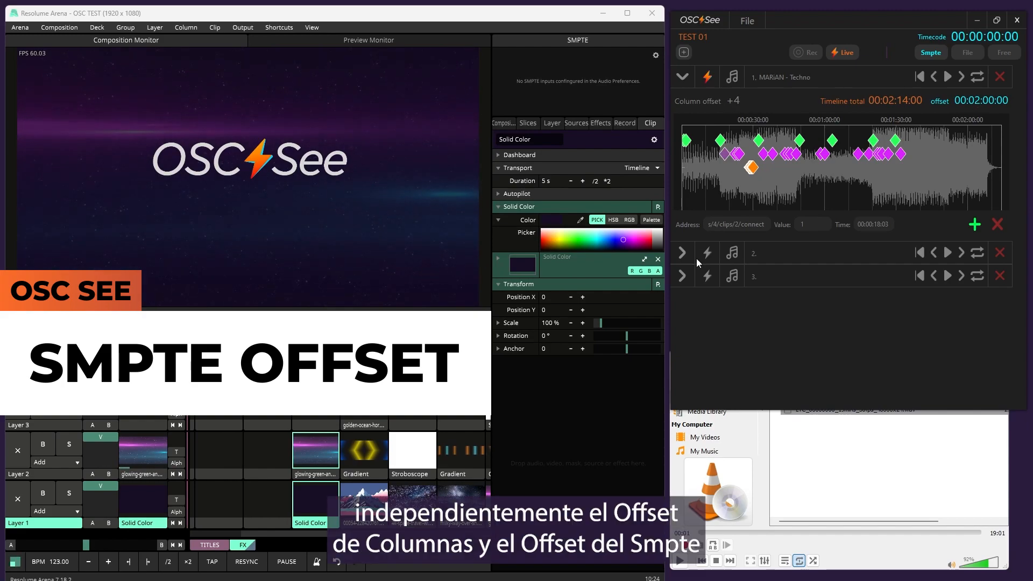
{"action": "left_click", "coordinate": [683, 255]}
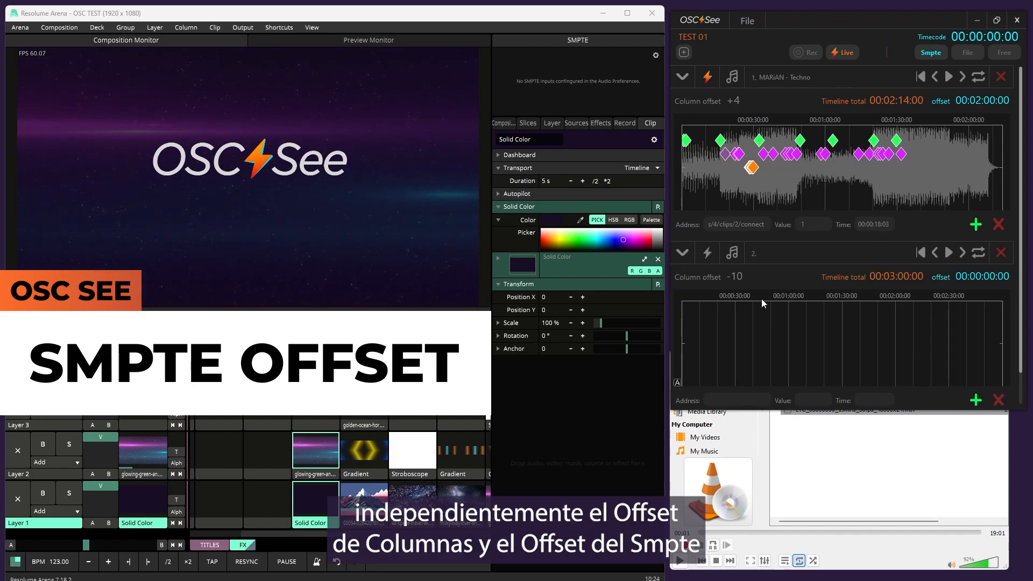
{"action": "left_click", "coordinate": [686, 256]}
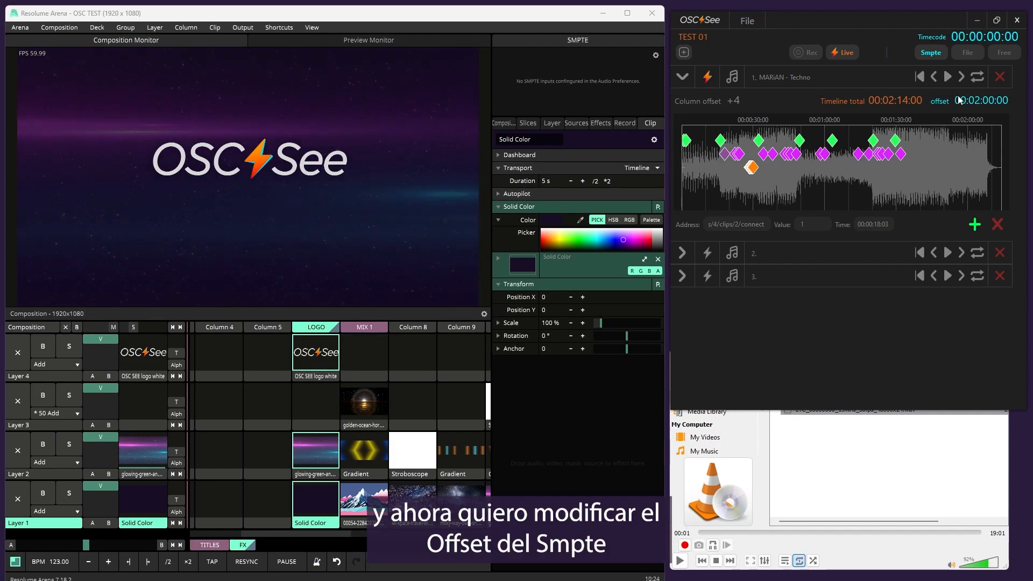
Set the first track's SMPTE offset to 00:00:00:00 and start the LTC timecode file in VLC
{"action": "left_click", "coordinate": [977, 100]}
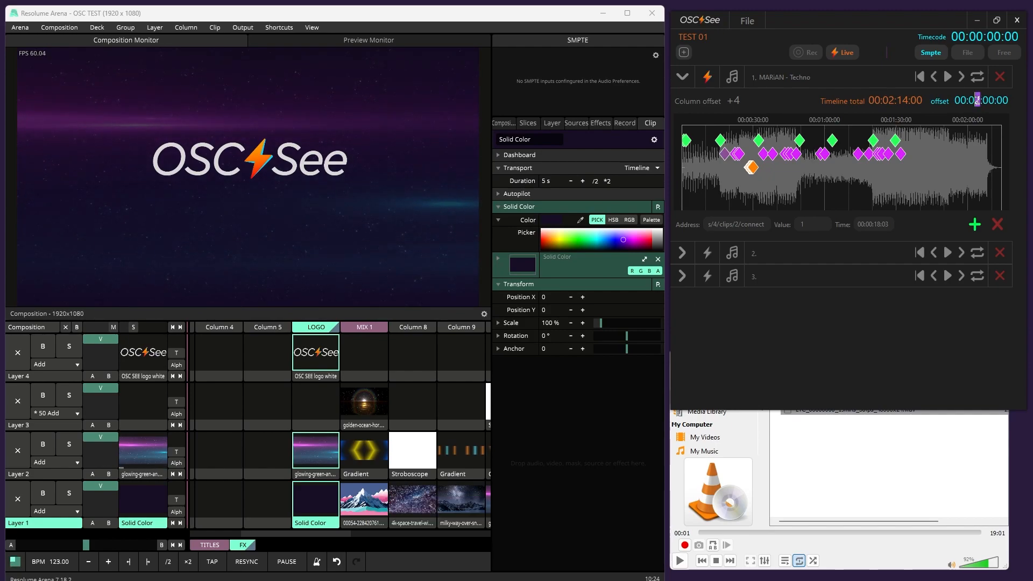
{"action": "type", "text": "00"}
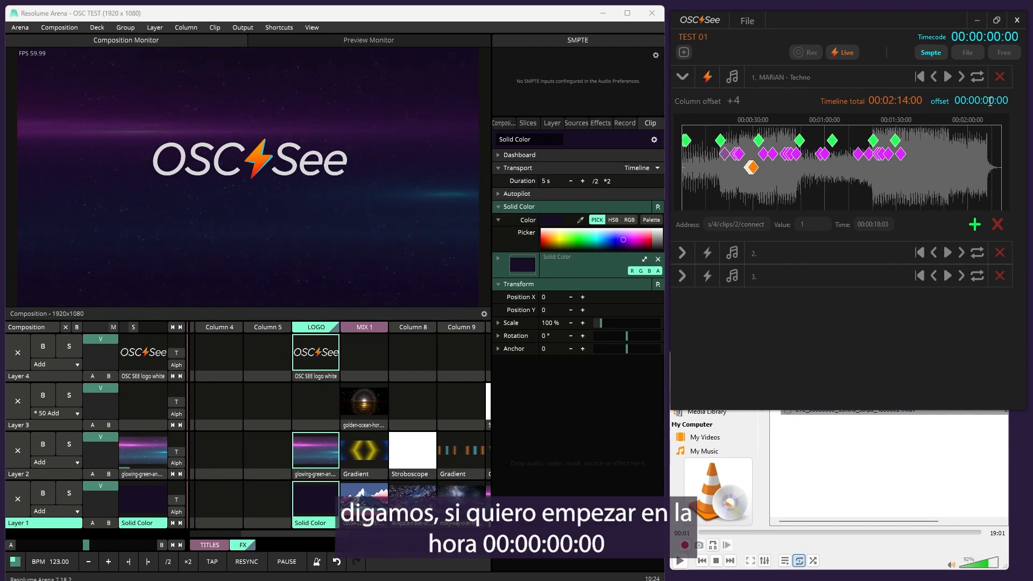
{"action": "left_click", "coordinate": [680, 562]}
{"action": "left_click", "coordinate": [681, 562]}
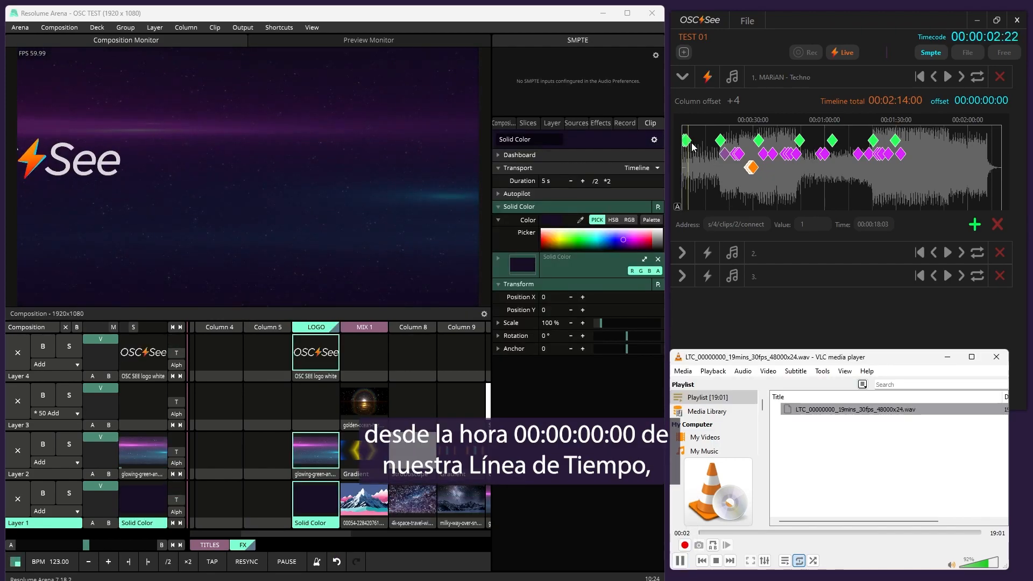
Set the first track's SMPTE offset to 00:02:00:00
{"action": "scroll", "coordinate": [693, 162], "scroll_direction": "up", "scroll_amount": 5}
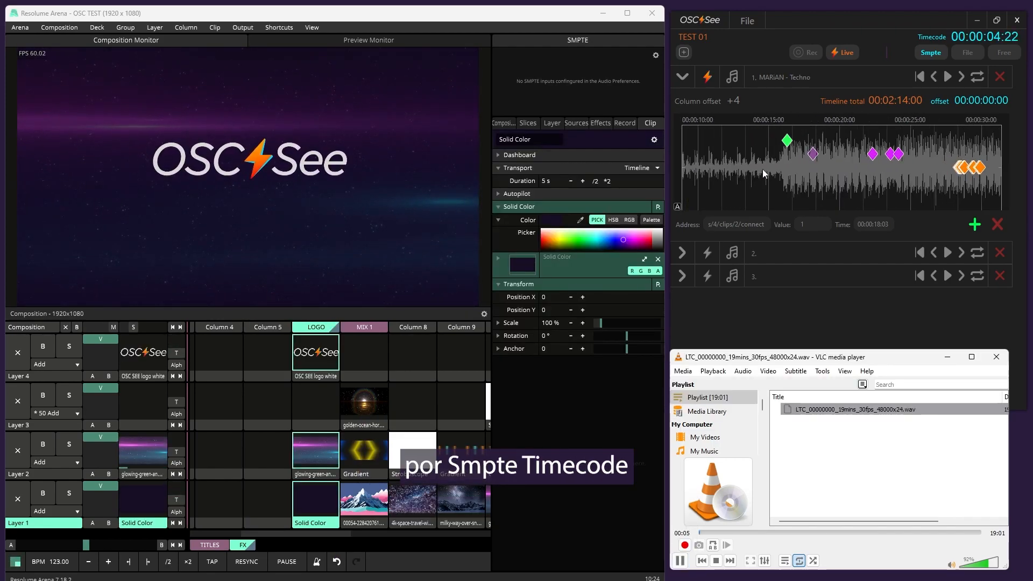
{"action": "scroll", "coordinate": [724, 181], "scroll_direction": "down", "scroll_amount": 3}
{"action": "left_click_drag", "start_coordinate": [724, 181], "coordinate": [781, 175]}
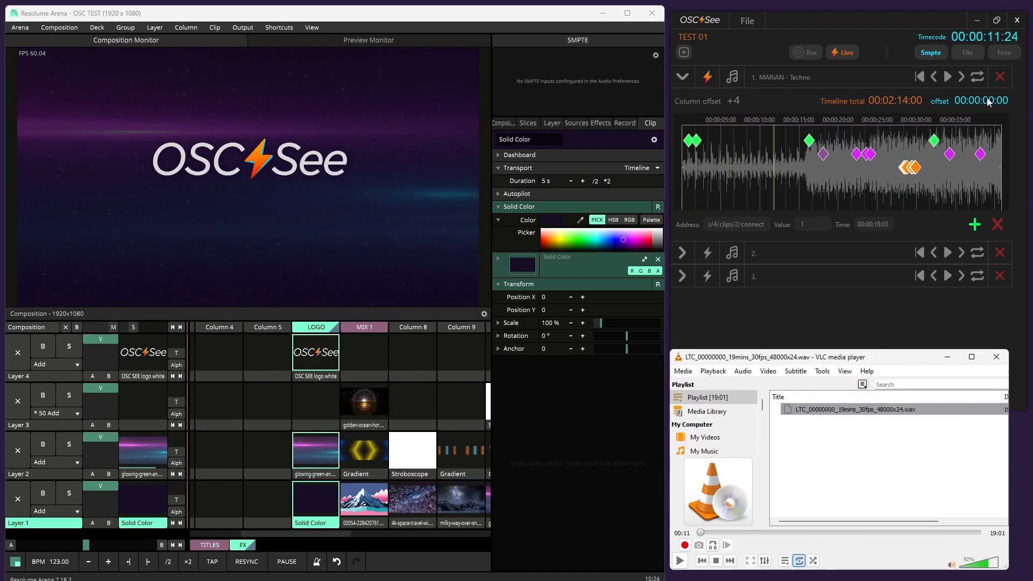
{"action": "left_click", "coordinate": [979, 103]}
{"action": "left_click", "coordinate": [979, 102]}
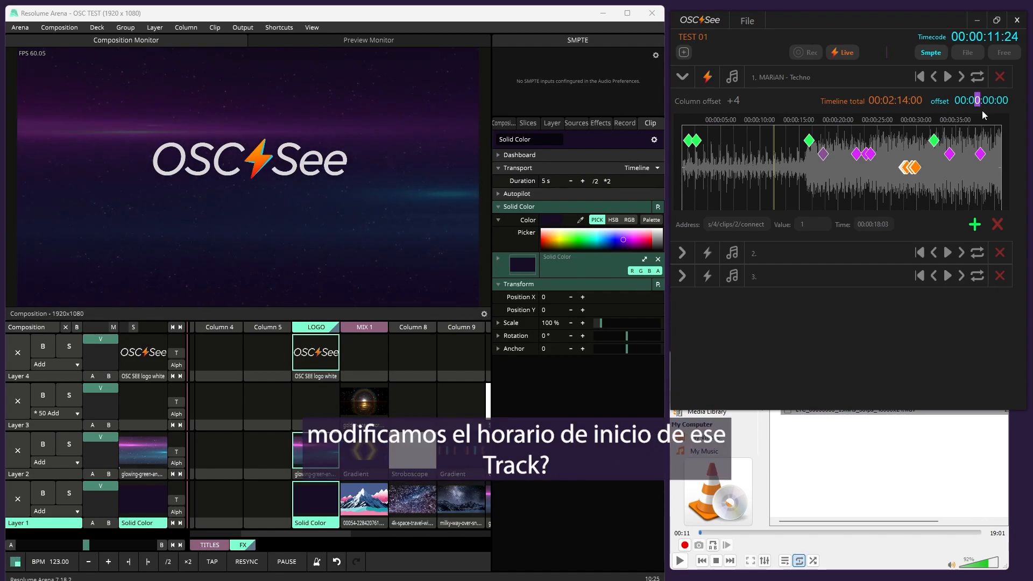
{"action": "type", "text": "2"}
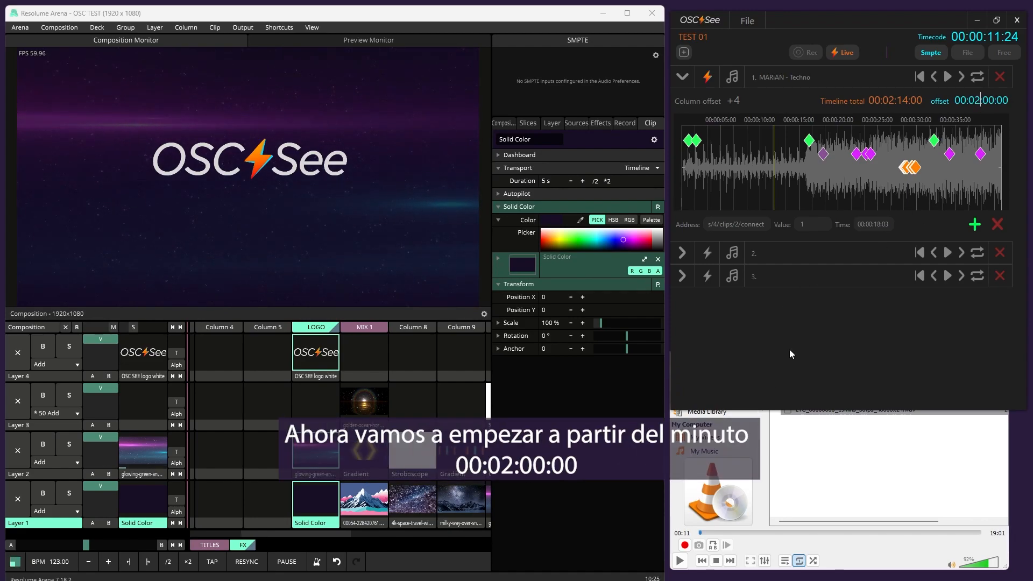
Resume the LTC timecode file in VLC and seek it forward toward minute 2 to check the first track's new start time
{"action": "left_click", "coordinate": [680, 561]}
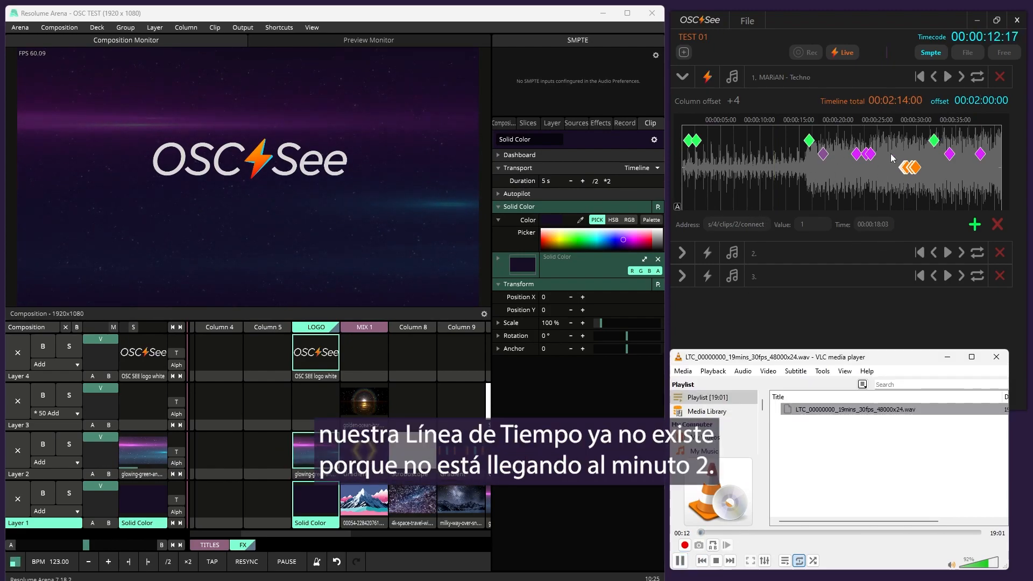
{"action": "scroll", "coordinate": [885, 165], "scroll_direction": "down", "scroll_amount": 3}
{"action": "scroll", "coordinate": [885, 164], "scroll_direction": "down", "scroll_amount": 3}
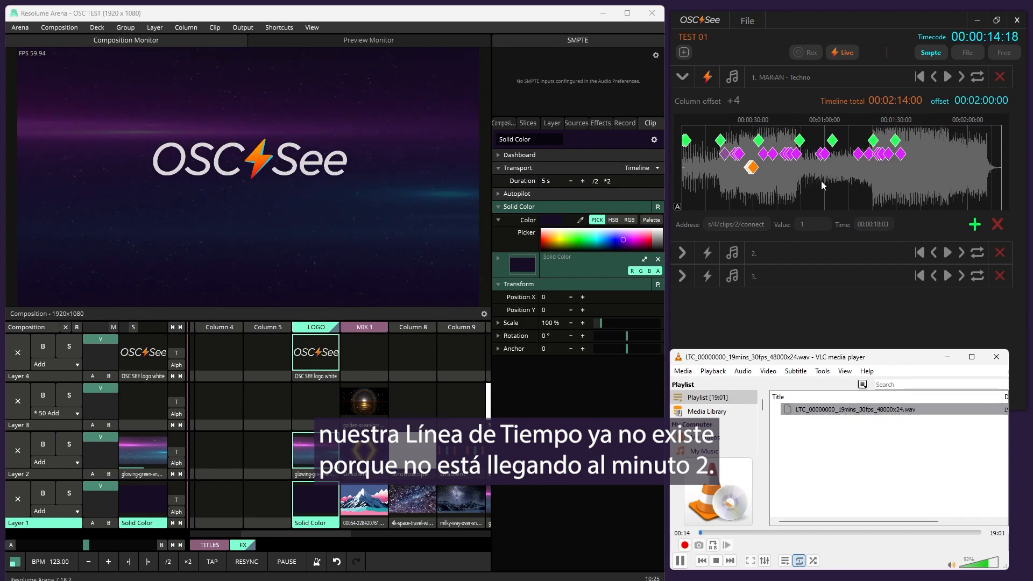
{"action": "left_click", "coordinate": [705, 533]}
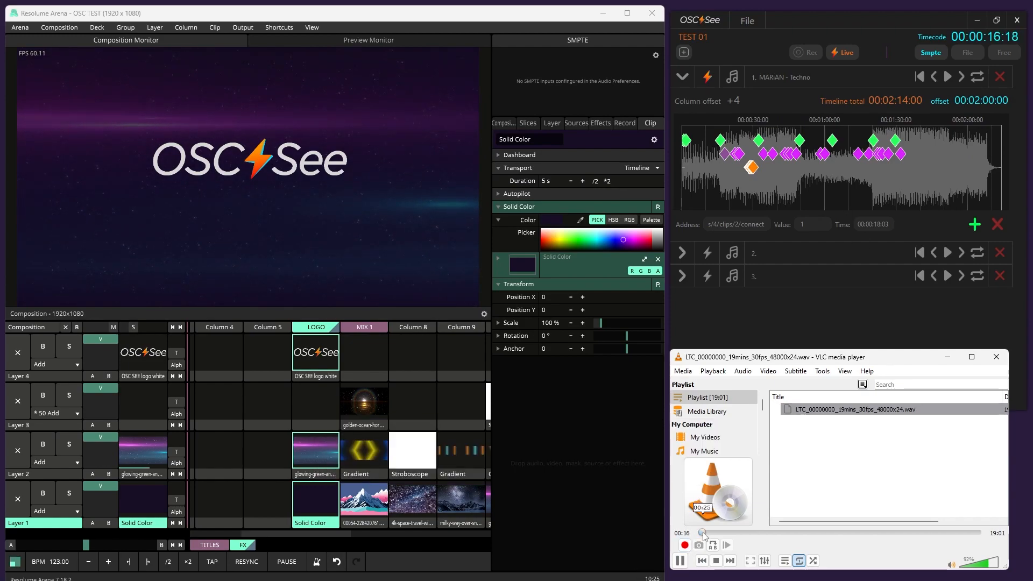
{"action": "left_click_drag", "start_coordinate": [706, 534], "coordinate": [726, 532]}
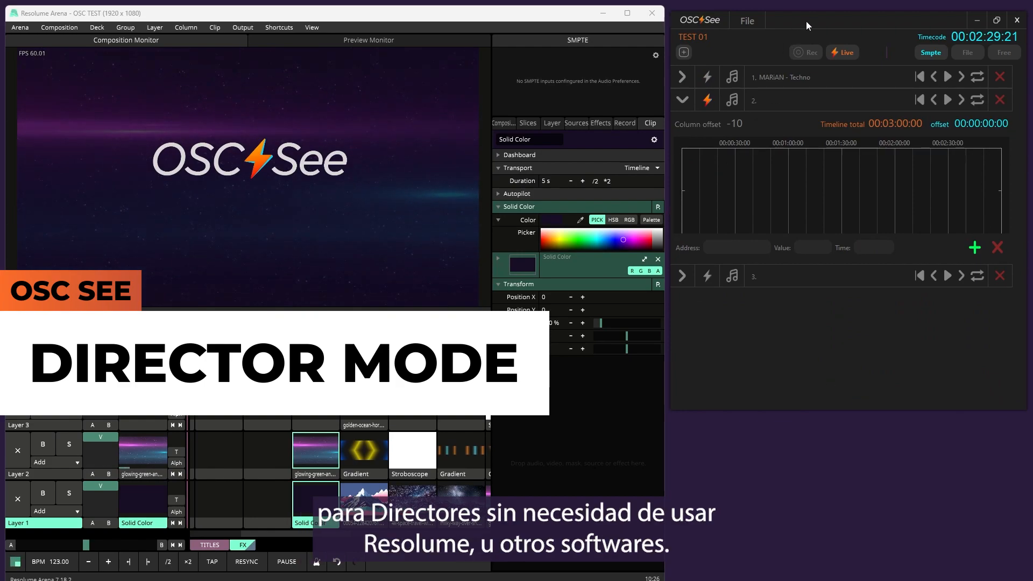
Load the audio file Techno.mp3 into the second track
{"action": "left_click_drag", "start_coordinate": [806, 21], "coordinate": [808, 17]}
{"action": "mouse_move", "coordinate": [672, 176]}
{"action": "left_mouse_down"}
{"action": "mouse_move", "coordinate": [648, 178]}
{"action": "mouse_move", "coordinate": [670, 180]}
{"action": "left_mouse_up"}
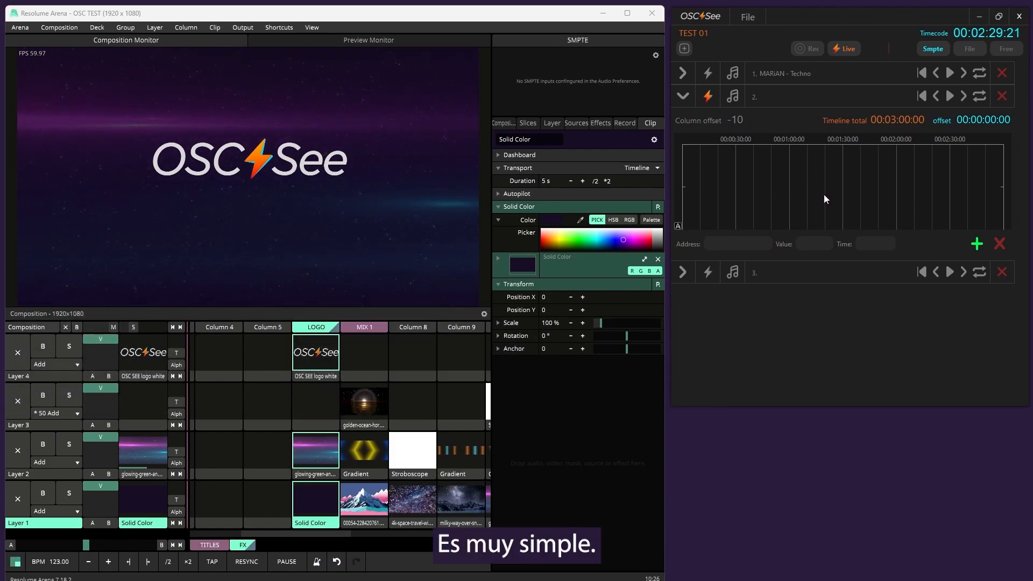
{"action": "left_click", "coordinate": [733, 95]}
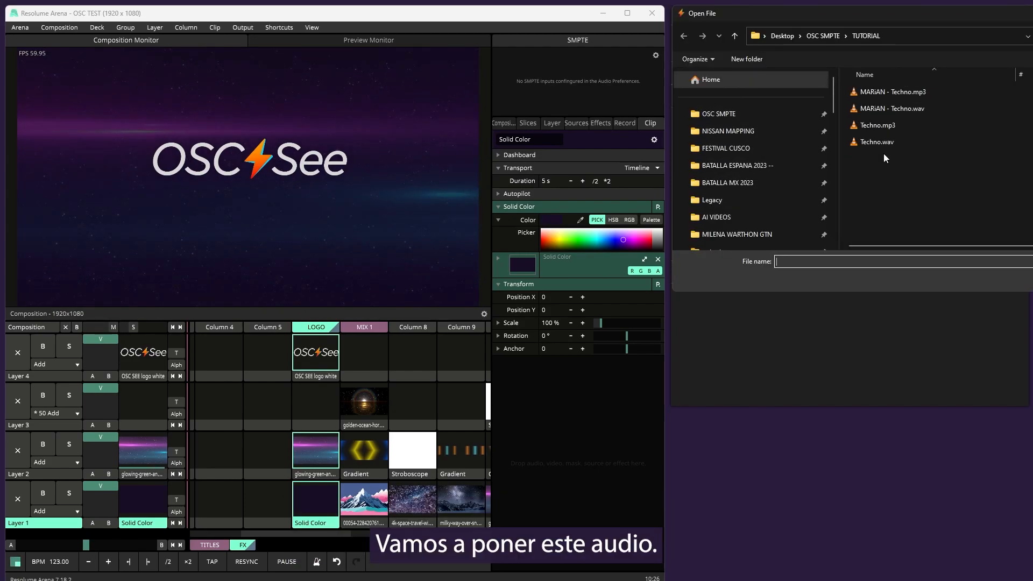
{"action": "left_click", "coordinate": [887, 127]}
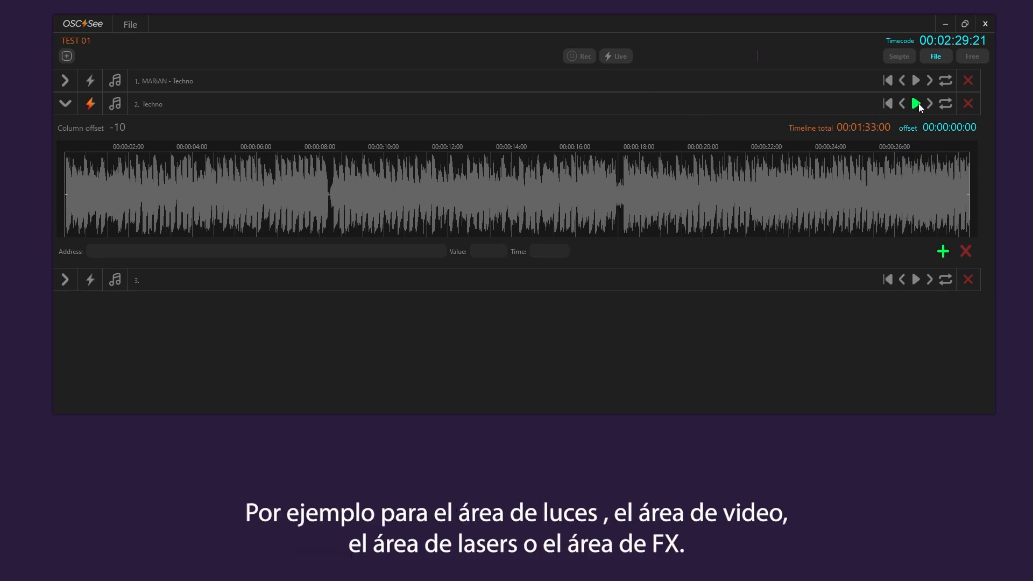
Play the second track from the start, add markers at about 1, 8.5 and 13 seconds, and pause playback
{"action": "left_click", "coordinate": [917, 103]}
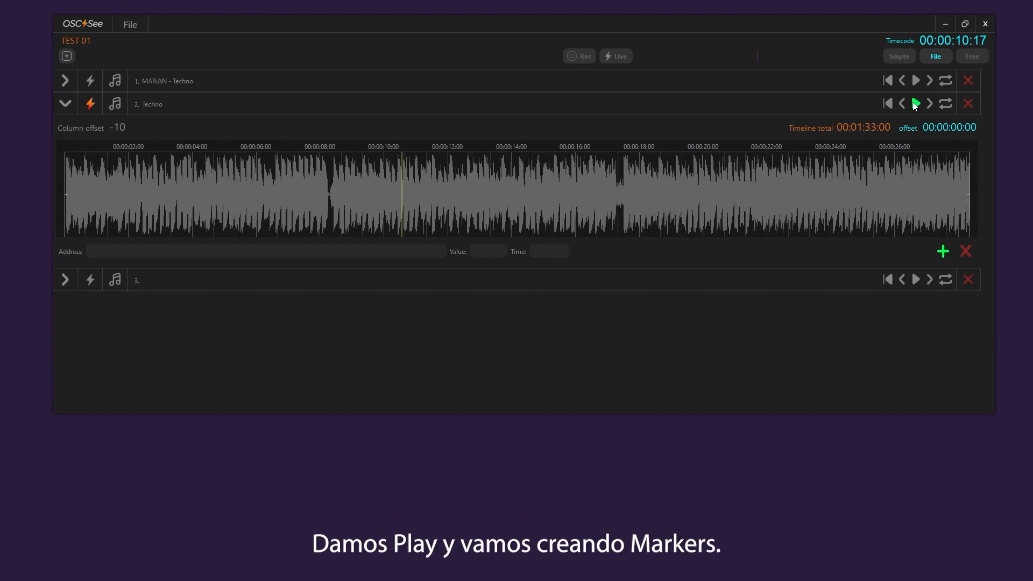
{"action": "left_click", "coordinate": [905, 105]}
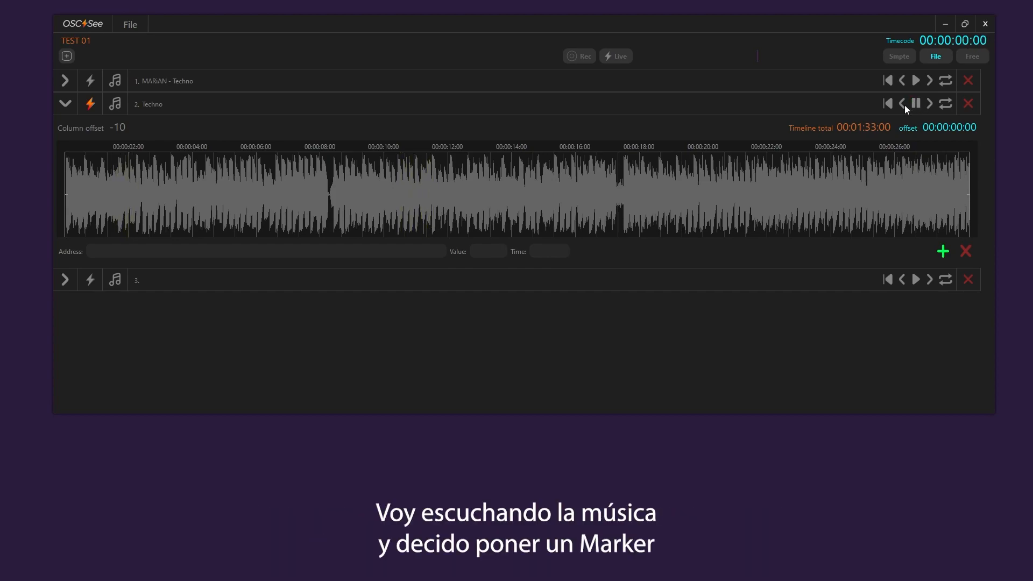
{"action": "left_click", "coordinate": [942, 252]}
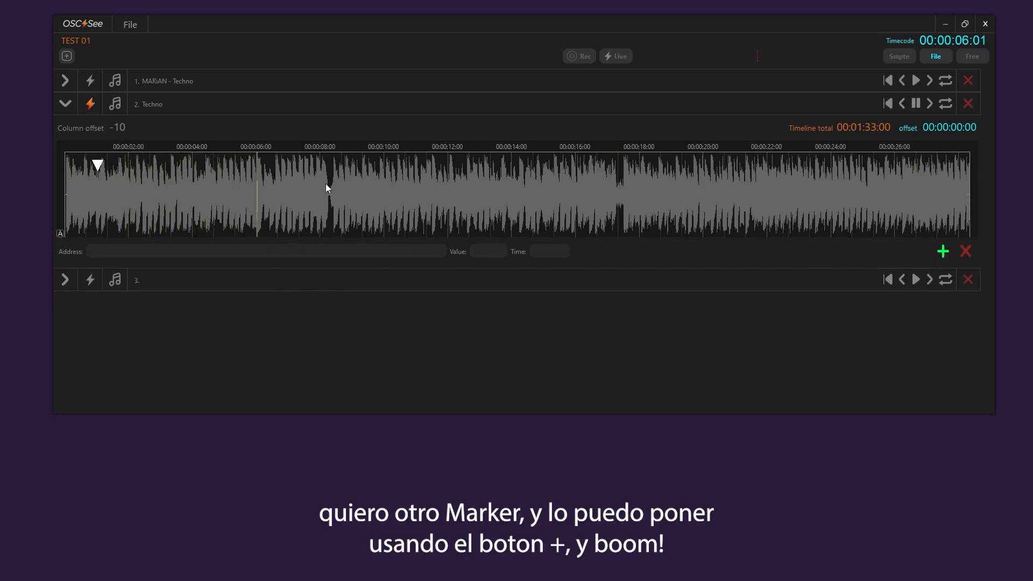
{"action": "left_click", "coordinate": [943, 255]}
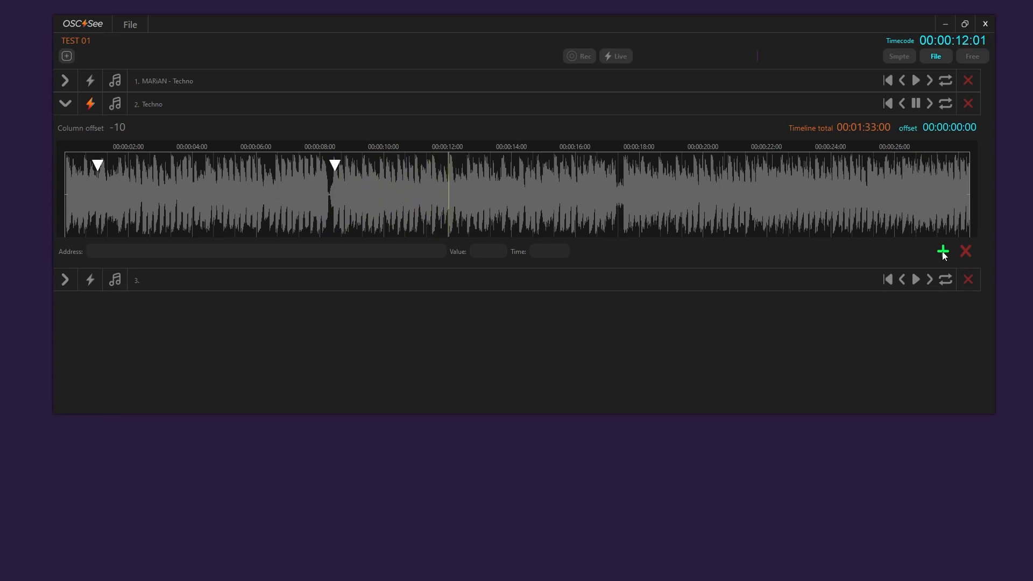
{"action": "left_click", "coordinate": [943, 256]}
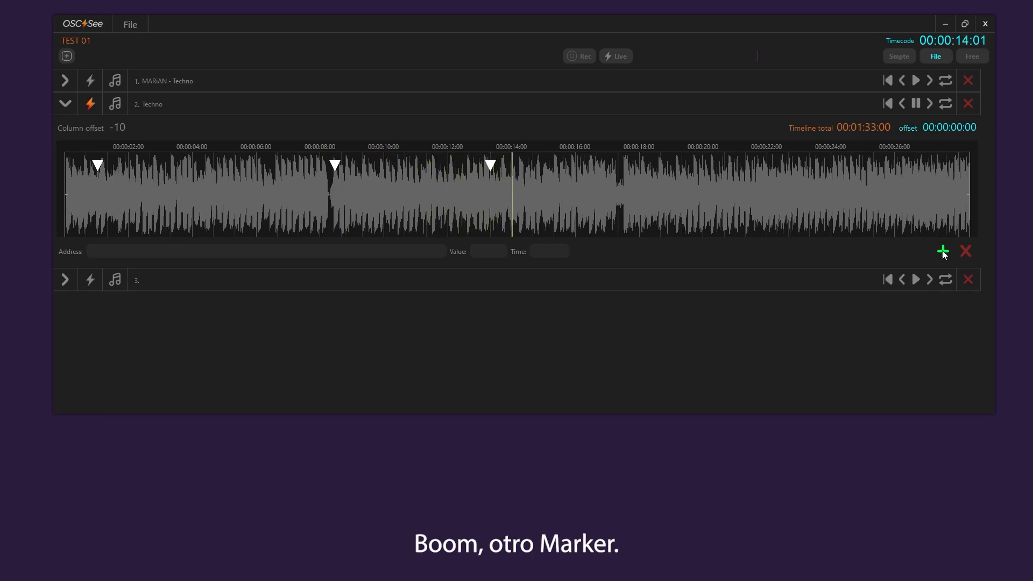
{"action": "left_click", "coordinate": [916, 103]}
Move the first marker to 00:00:00:05 and label it LIGHTS ON
{"action": "left_click_drag", "start_coordinate": [98, 164], "coordinate": [66, 243]}
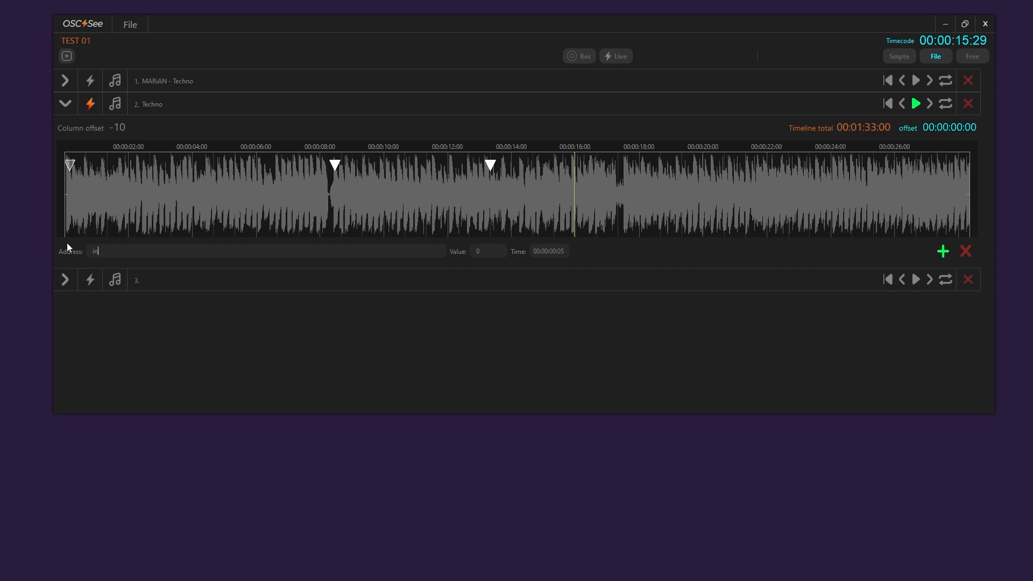
{"action": "key", "text": "BackSpace"}
{"action": "key", "text": "BackSpace"}
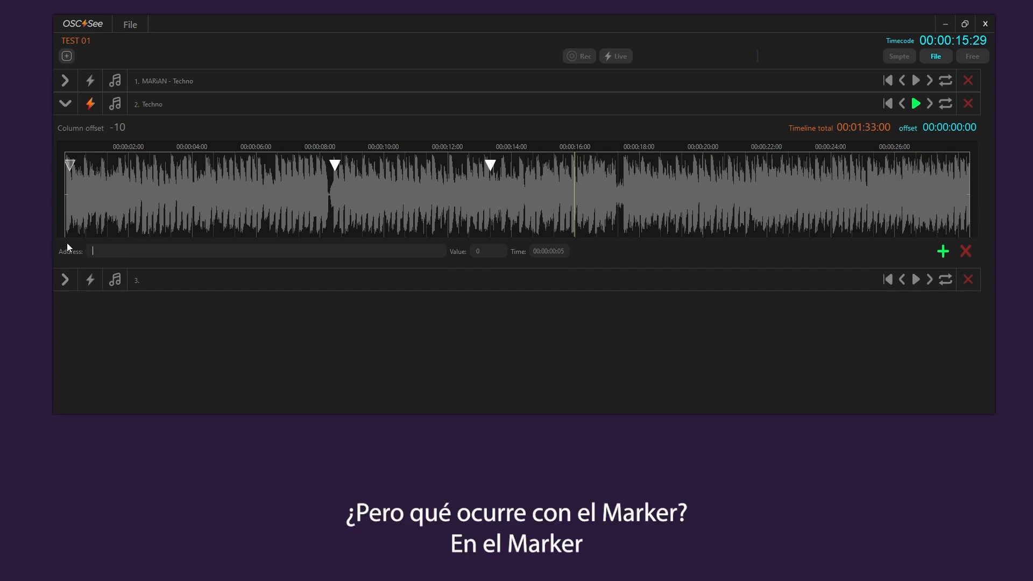
{"action": "type", "text": "LIGHTS IONB"}
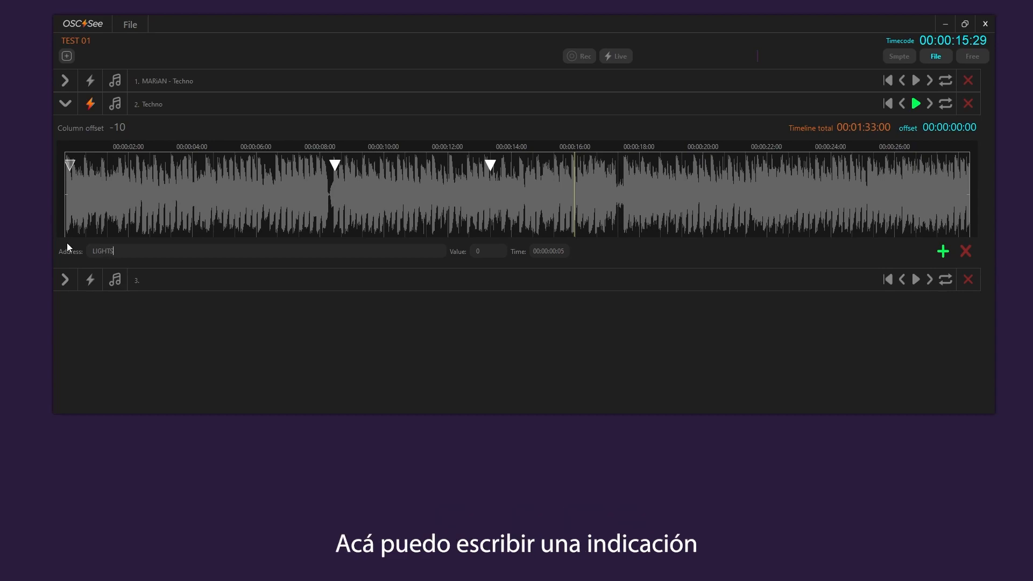
{"action": "key", "text": "BackSpace"}
{"action": "key", "text": "BackSpace"}
{"action": "key", "text": "BackSpace"}
{"action": "key", "text": "BackSpace"}
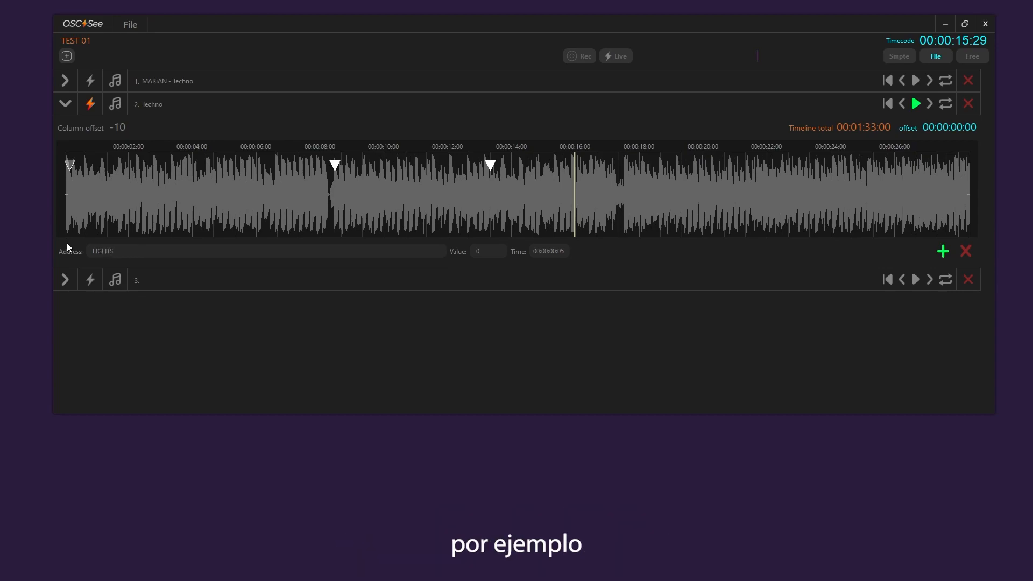
{"action": "type", "text": "ON"}
Label the marker at 00:00:08:14 VIDEO IN and the marker at 00:00:13:10 STROBE
{"action": "left_click", "coordinate": [334, 165]}
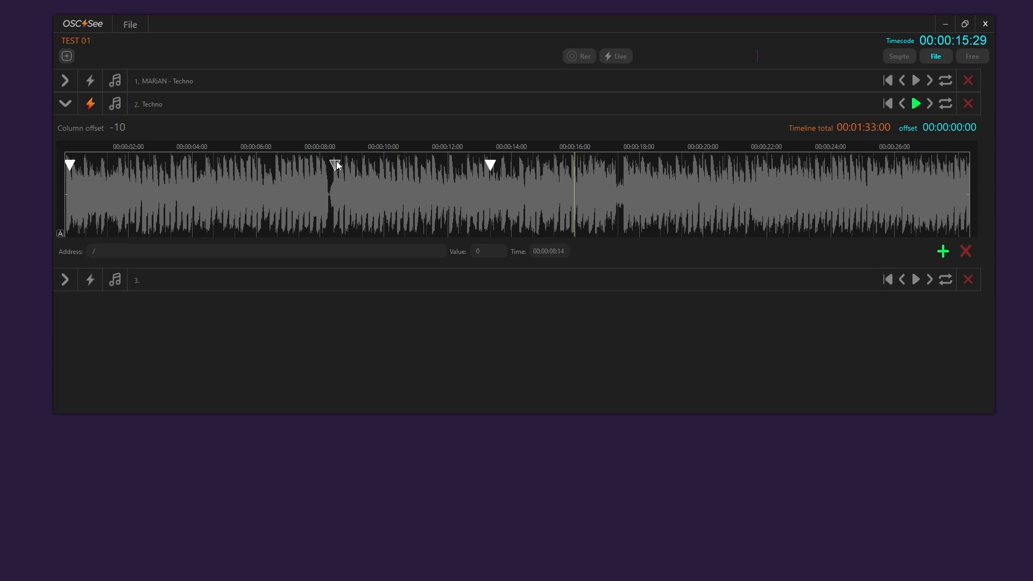
{"action": "left_click", "coordinate": [109, 250]}
{"action": "key", "text": "BackSpace"}
{"action": "type", "text": "VIDEO IN"}
{"action": "left_click", "coordinate": [127, 250]}
{"action": "key", "text": "BackSpace"}
{"action": "type", "text": "STROBE"}
Play the second track from after the STROBE marker, add three markers between about 17 and 20 seconds, and pause playback
{"action": "scroll", "coordinate": [538, 191], "scroll_direction": "down", "scroll_amount": 5}
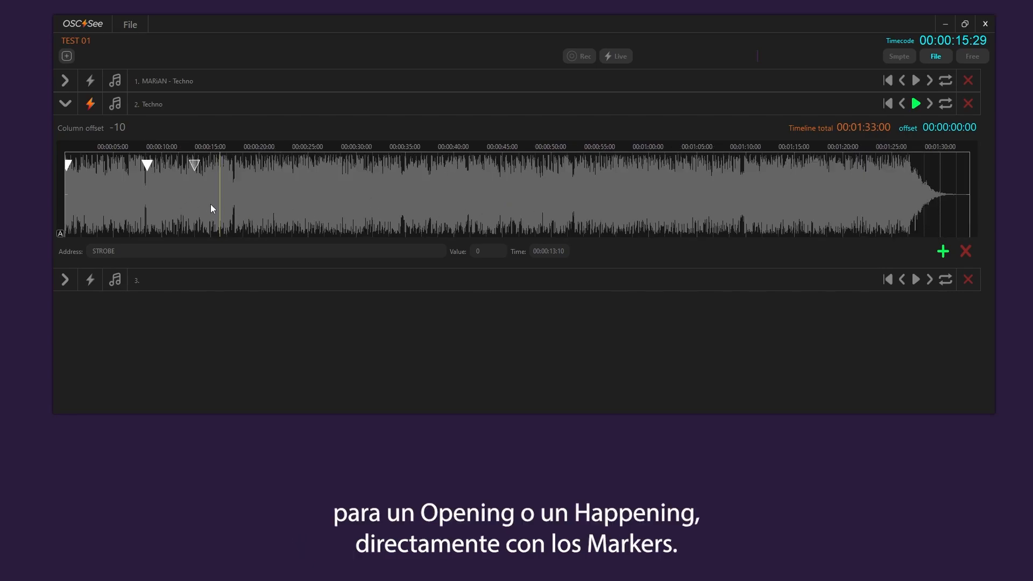
{"action": "left_click", "coordinate": [256, 183]}
{"action": "left_click", "coordinate": [917, 103]}
{"action": "left_click", "coordinate": [945, 251]}
{"action": "left_click", "coordinate": [946, 251]}
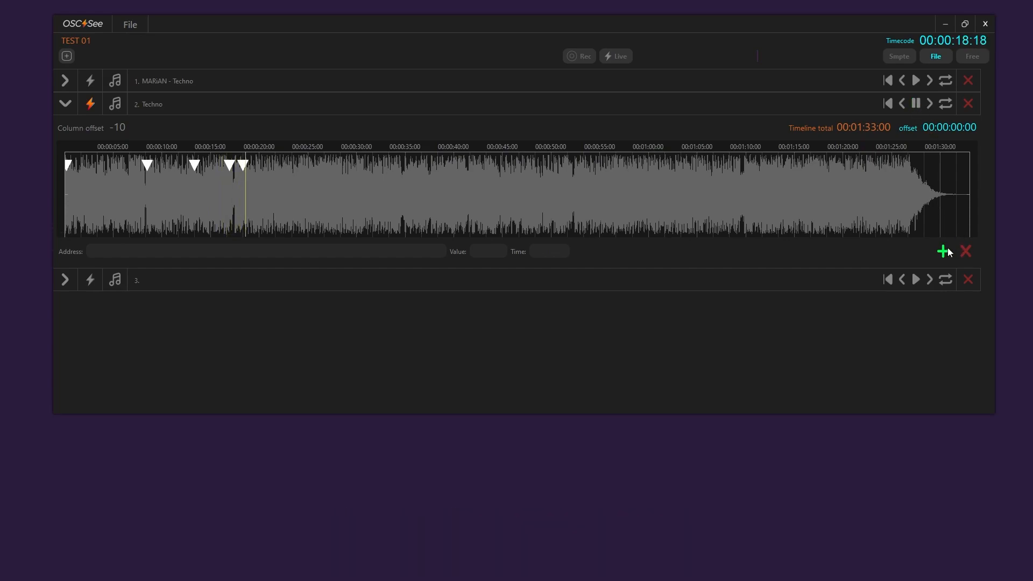
{"action": "left_click", "coordinate": [946, 252]}
{"action": "left_click", "coordinate": [917, 103]}
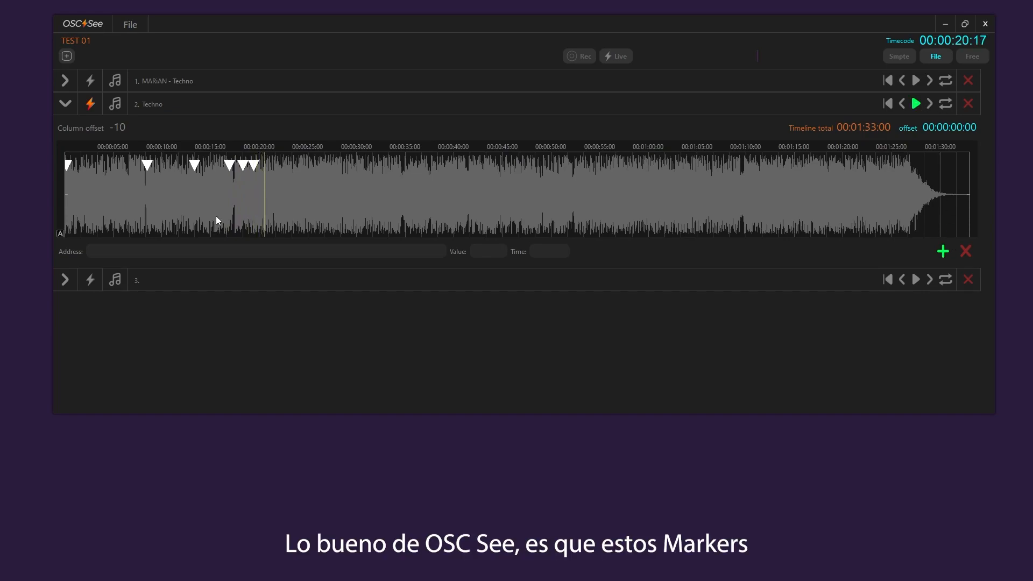
Expand the first track, inspect the address of the column keyframe at 00:00:32:08, and collapse the track again
{"action": "scroll", "coordinate": [198, 218], "scroll_direction": "up", "scroll_amount": 4}
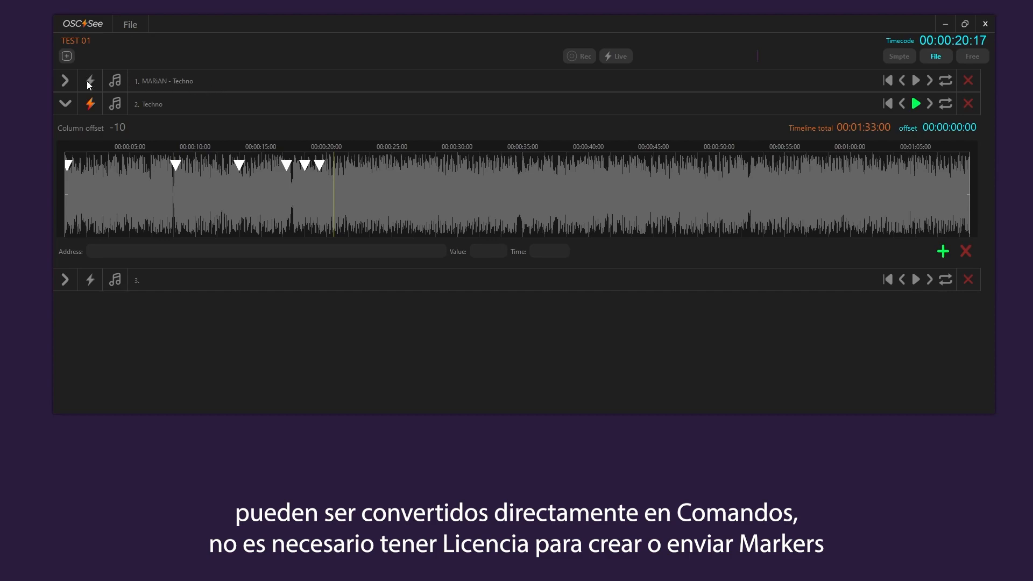
{"action": "left_click", "coordinate": [65, 81]}
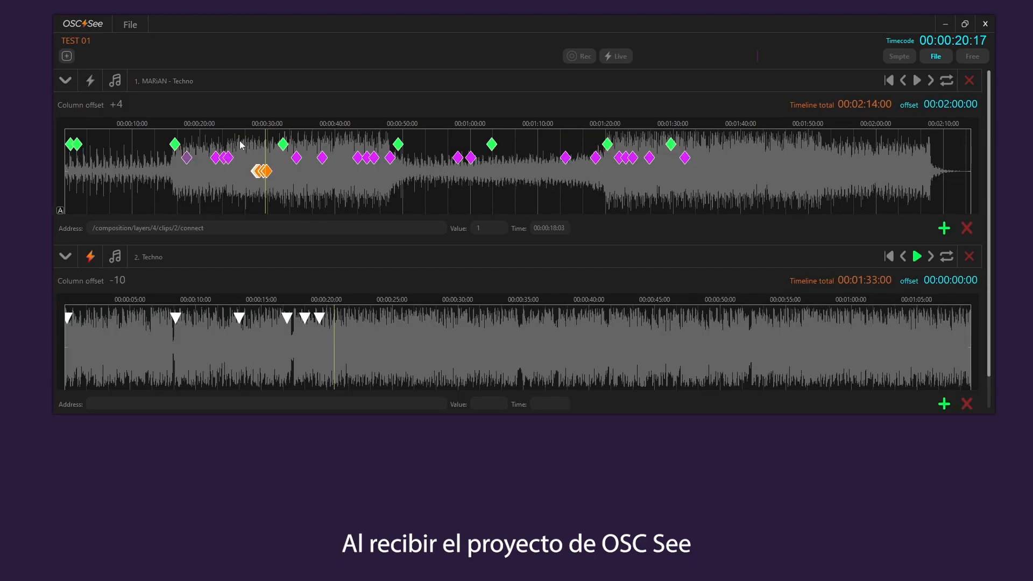
{"action": "left_click", "coordinate": [284, 144]}
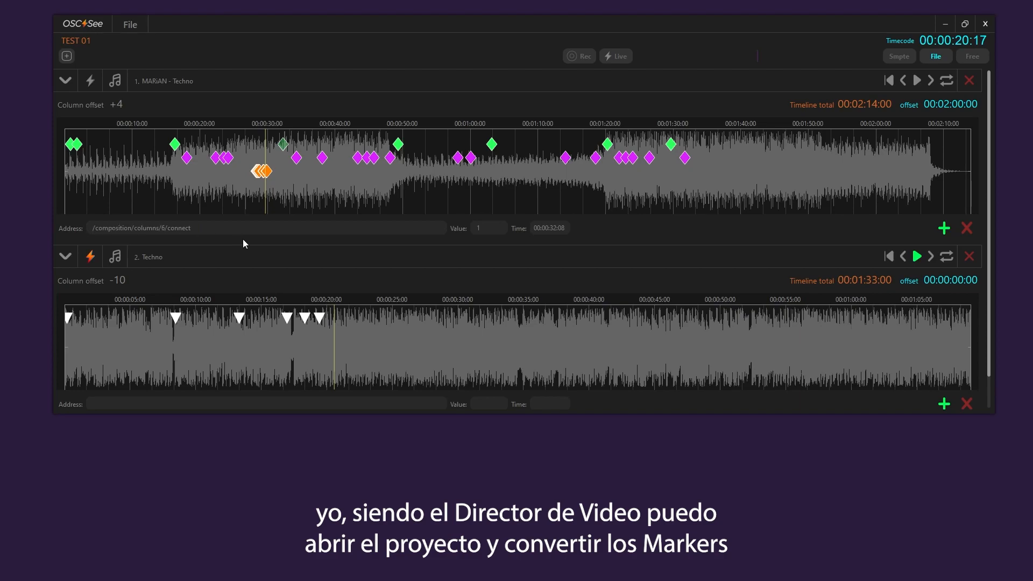
{"action": "left_click", "coordinate": [65, 81]}
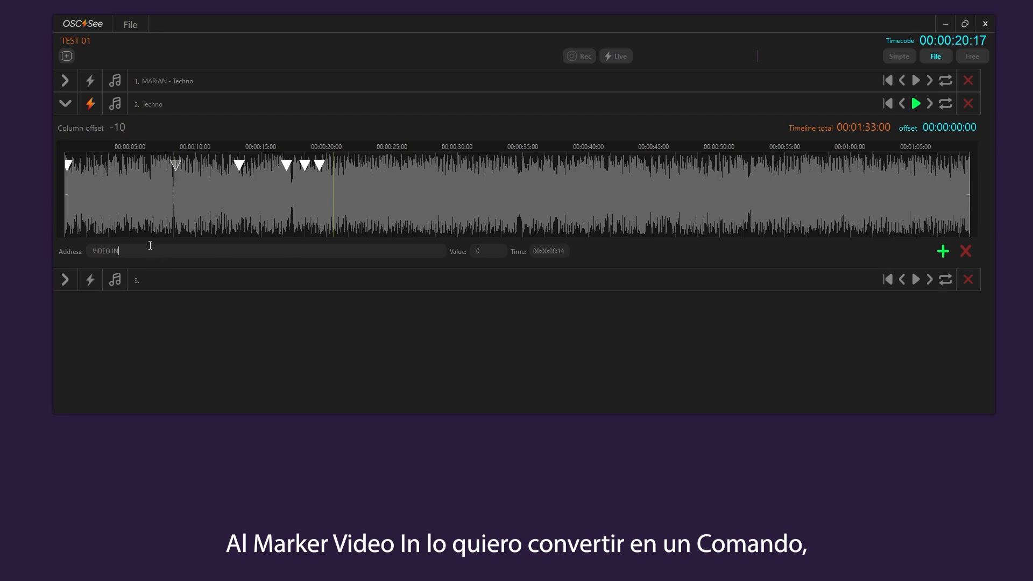
Convert the VIDEO IN marker into a command with address /composition/columns/1/connect and value 1
{"action": "left_click_drag", "start_coordinate": [152, 251], "coordinate": [58, 248]}
{"action": "type", "text": "/composition/columns/6/connect"}
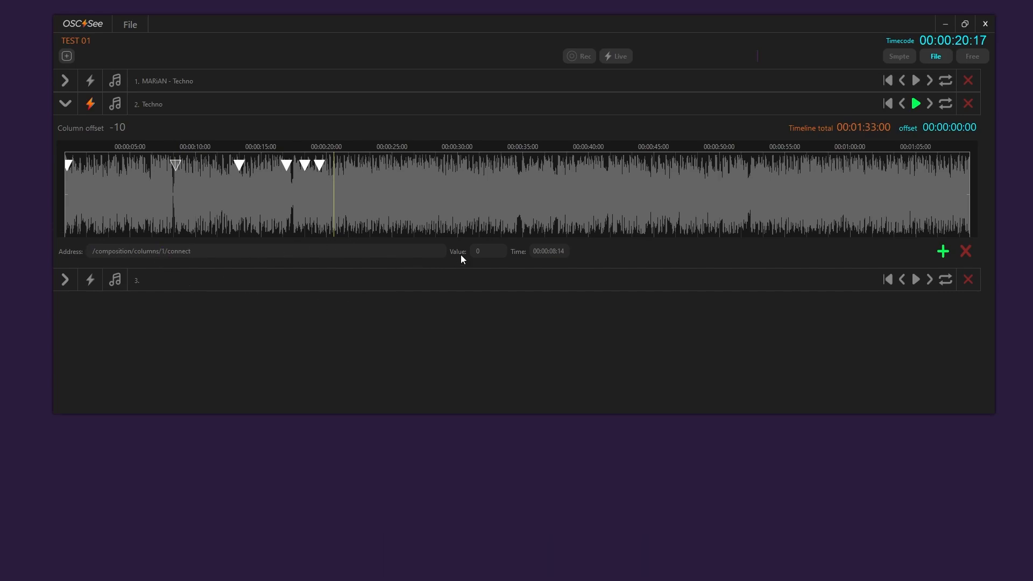
{"action": "left_click", "coordinate": [484, 248]}
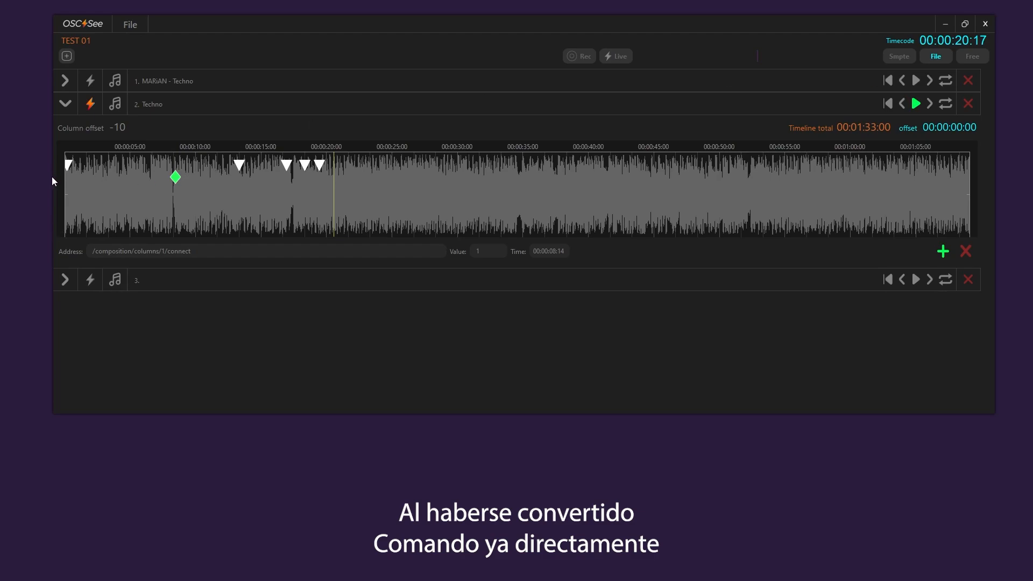
Narrow the OSC See window and play the second track to test the converted column command in Resolume
{"action": "left_click_drag", "start_coordinate": [51, 176], "coordinate": [561, 178]}
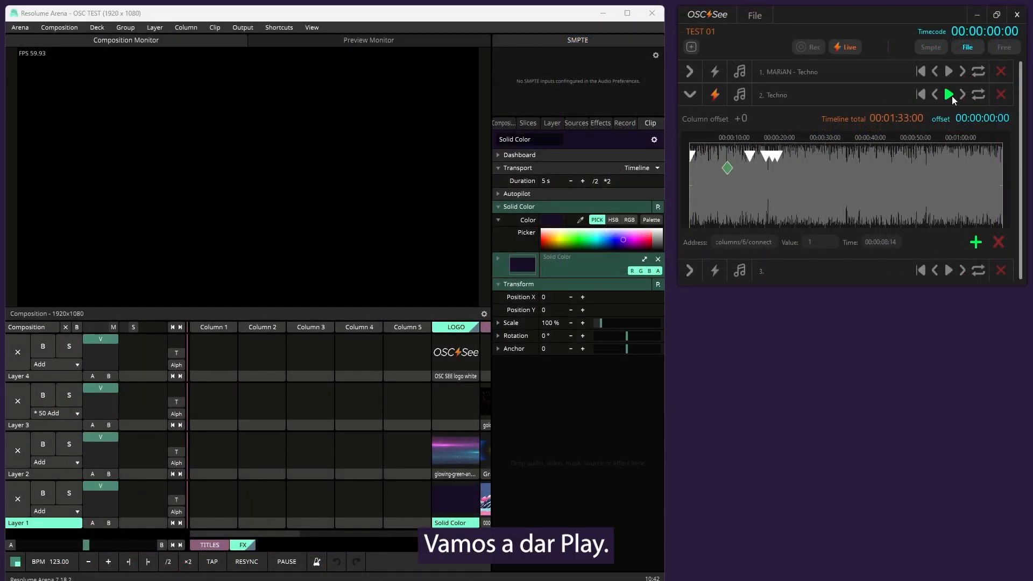
{"action": "left_click", "coordinate": [950, 95]}
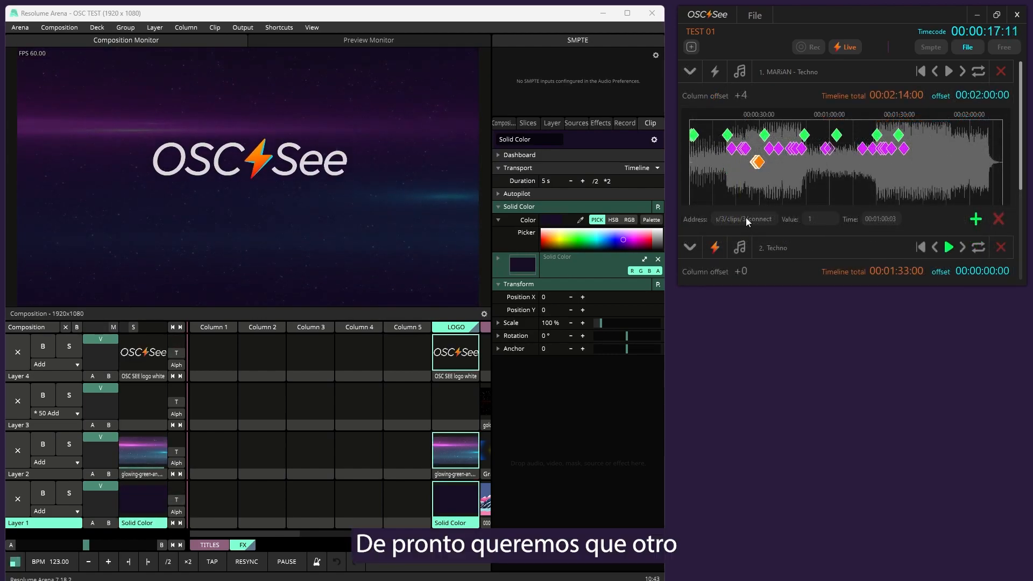
Inspect the address of the first track's keyframe at 00:01:00:03 and trigger the golden-ocean clip on Layer 3 in Resolume
{"action": "triple_click", "coordinate": [746, 218]}
{"action": "scroll", "coordinate": [404, 410], "scroll_direction": "right", "scroll_amount": 3}
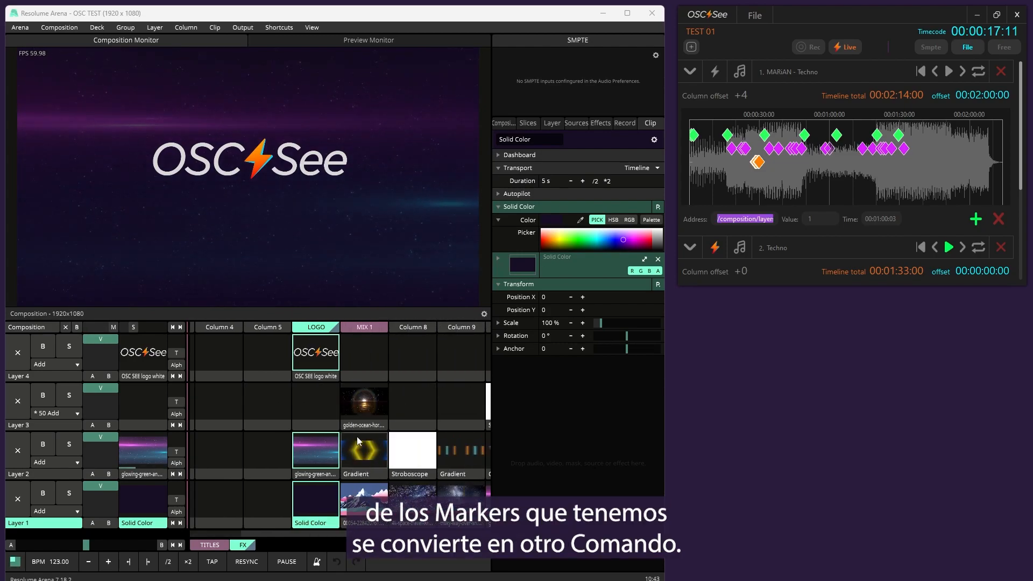
{"action": "left_click", "coordinate": [362, 407]}
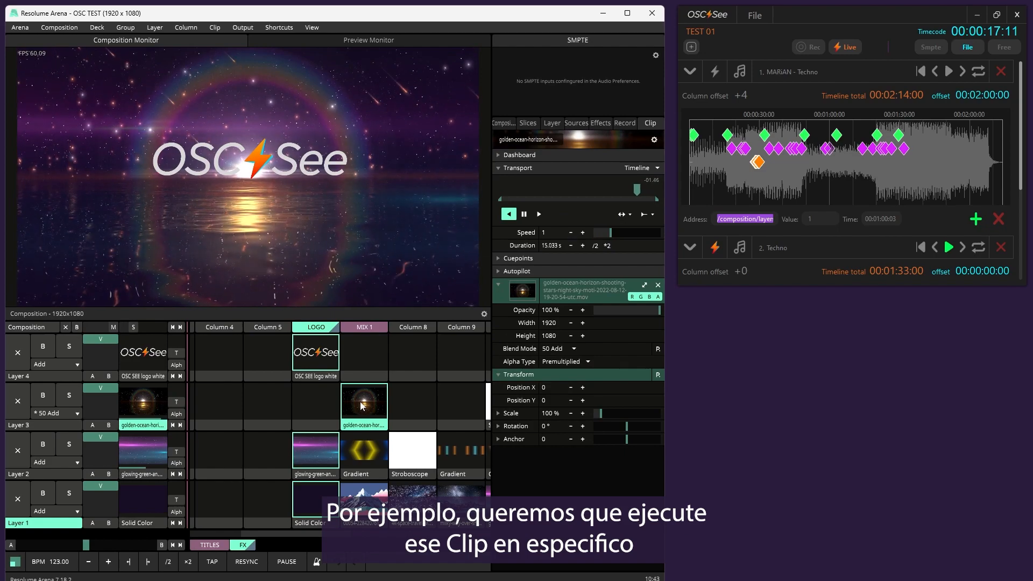
Copy the golden-ocean clip's OSC input address /composition/layers/3/clips/7/connect from Resolume's OSC shortcut editing mode and exit that mode
{"action": "left_click", "coordinate": [243, 29]}
{"action": "mouse_move", "coordinate": [278, 27]}
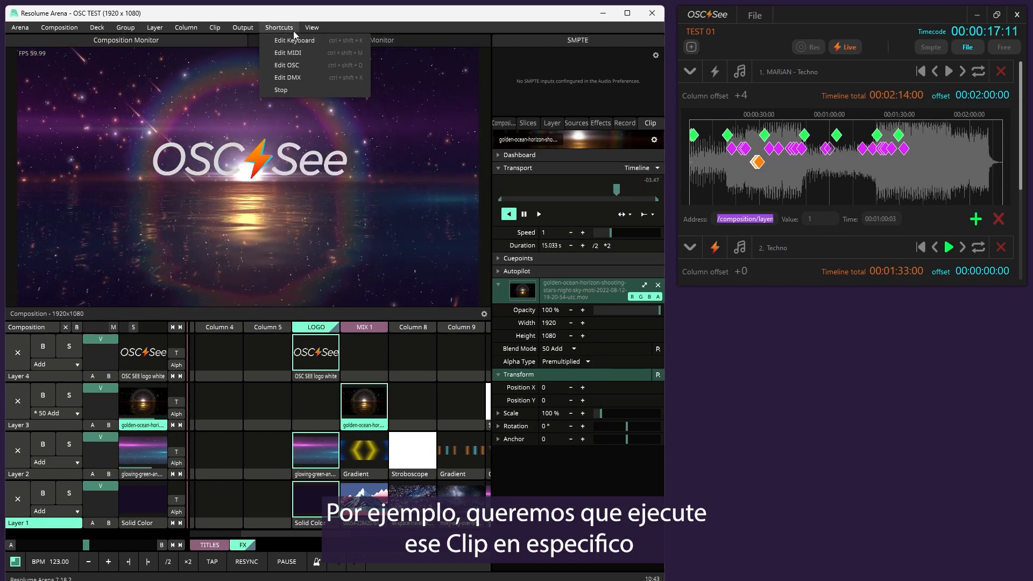
{"action": "left_click", "coordinate": [285, 68]}
{"action": "left_click", "coordinate": [369, 294]}
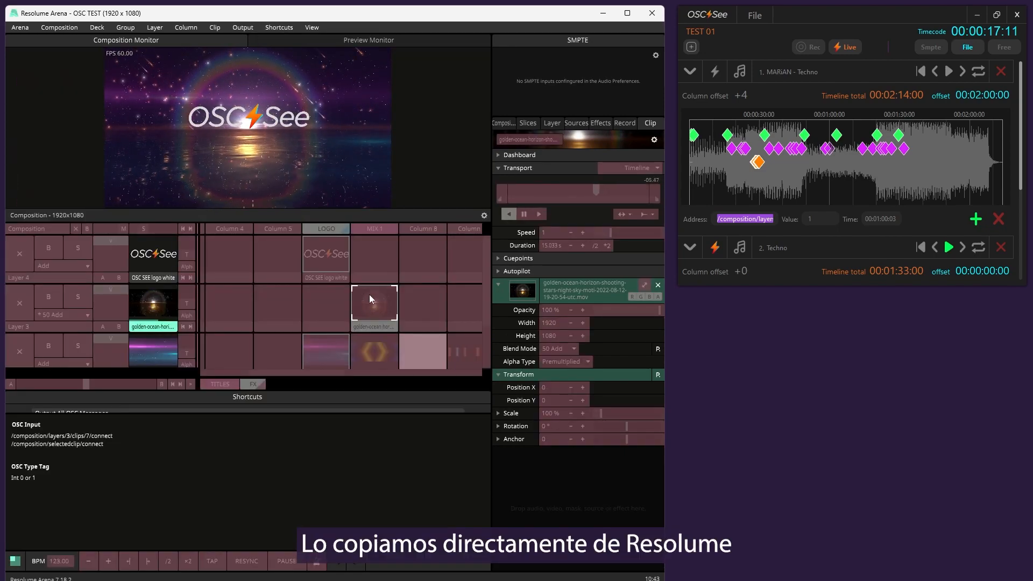
{"action": "left_click", "coordinate": [279, 27]}
{"action": "left_click", "coordinate": [305, 63]}
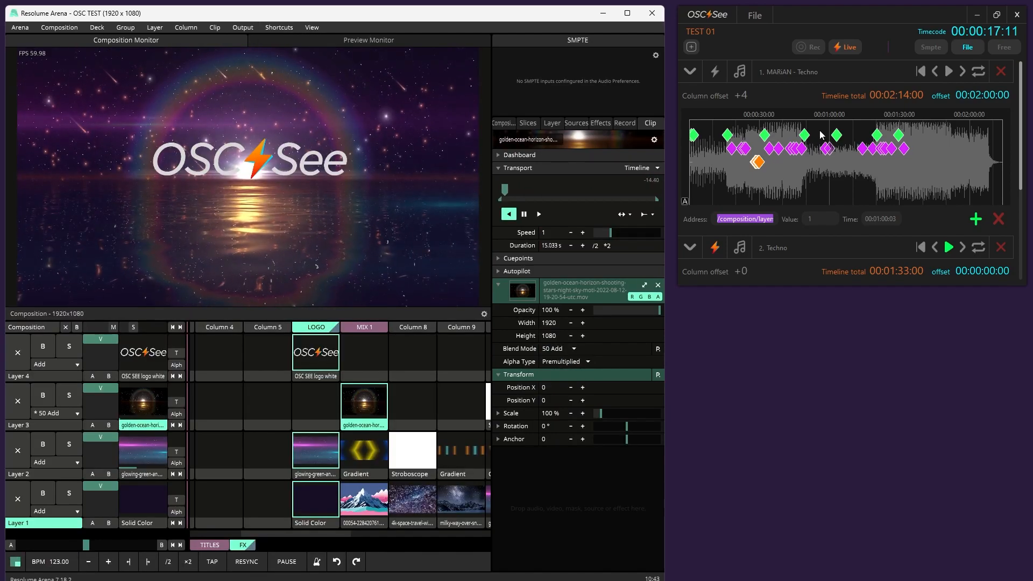
Collapse the first track and convert the STROBE marker into a command with address /composition/layers/3/clips/7/connect and value 1
{"action": "left_click", "coordinate": [690, 76]}
{"action": "left_click", "coordinate": [690, 75]}
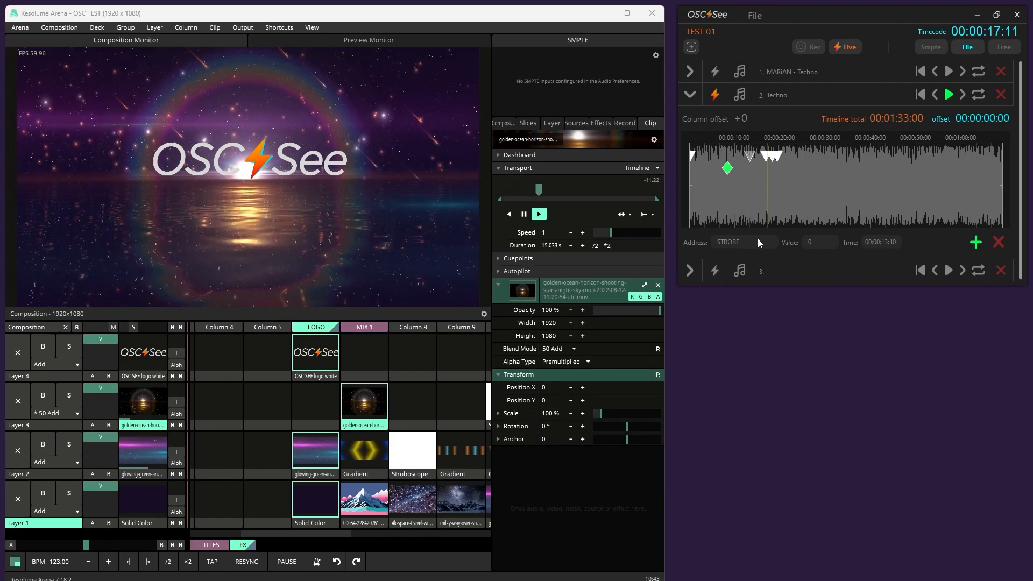
{"action": "left_click_drag", "start_coordinate": [744, 242], "coordinate": [686, 237]}
{"action": "type", "text": "/composition/layers/3/clips/7/connect"}
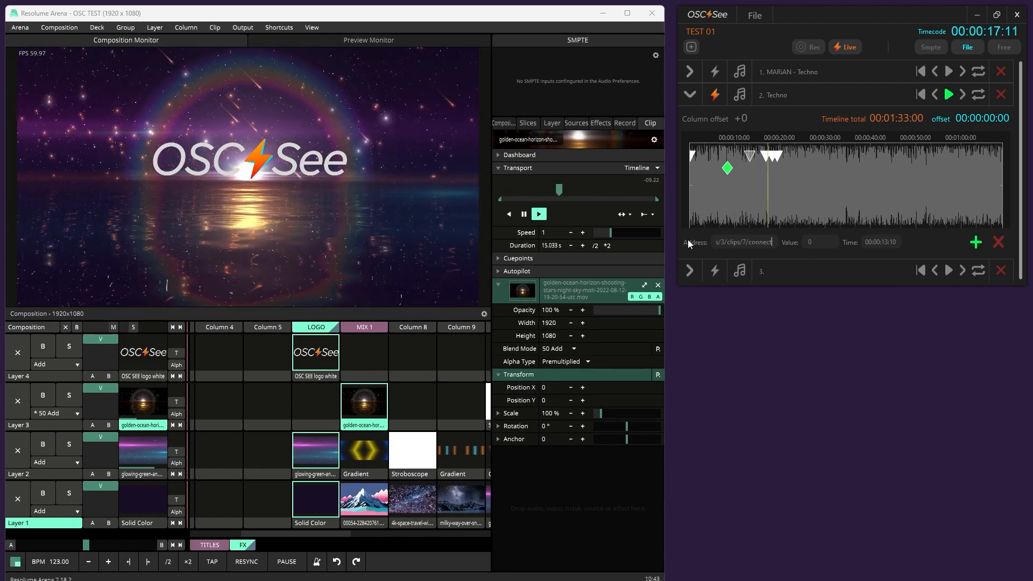
{"action": "left_click", "coordinate": [808, 242]}
{"action": "type", "text": "1"}
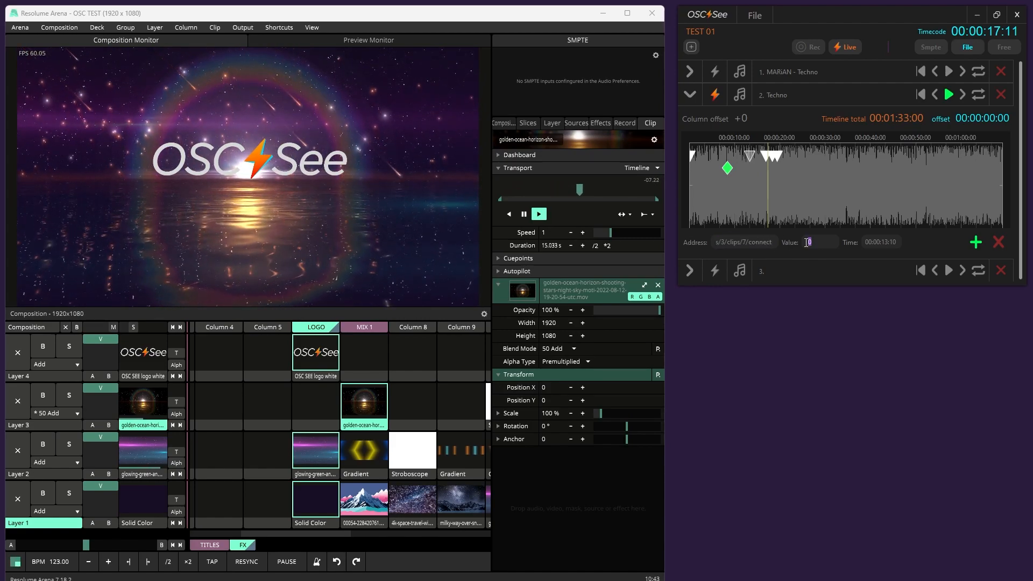
{"action": "key", "text": "Return"}
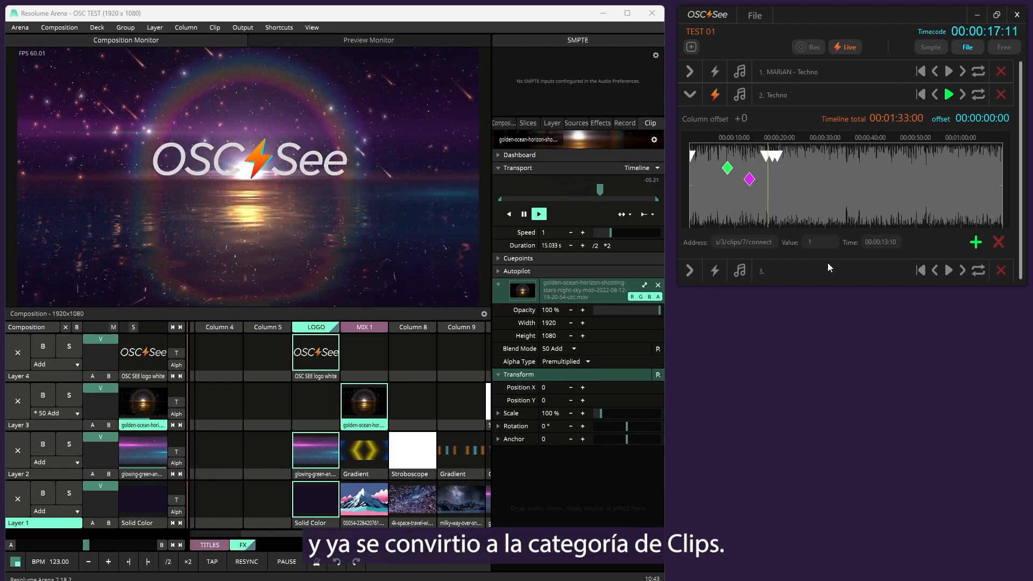
Play the second track from the start and clear all active clips in the Resolume composition to test the clip command
{"action": "left_click", "coordinate": [922, 95]}
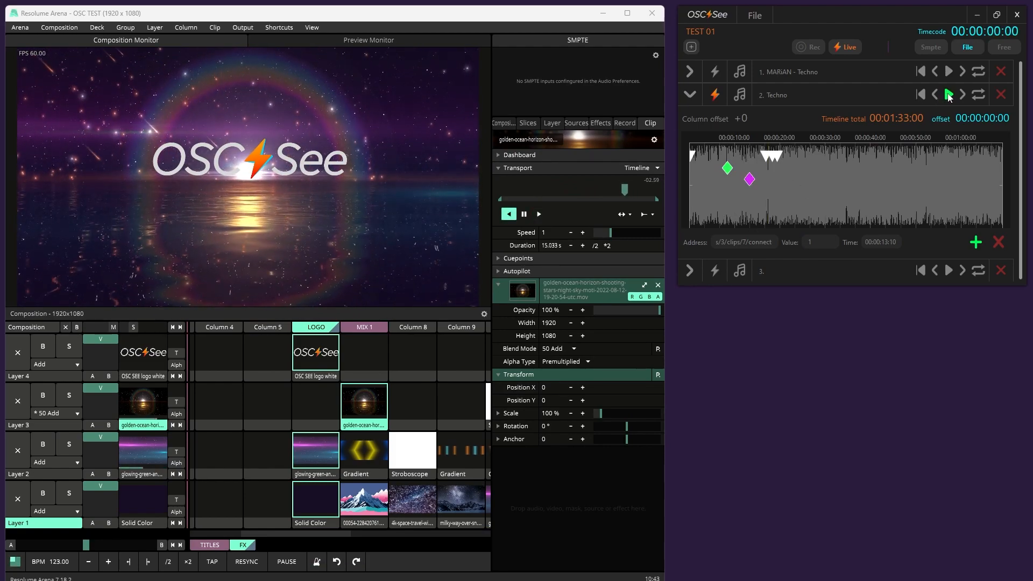
{"action": "left_click", "coordinate": [66, 327]}
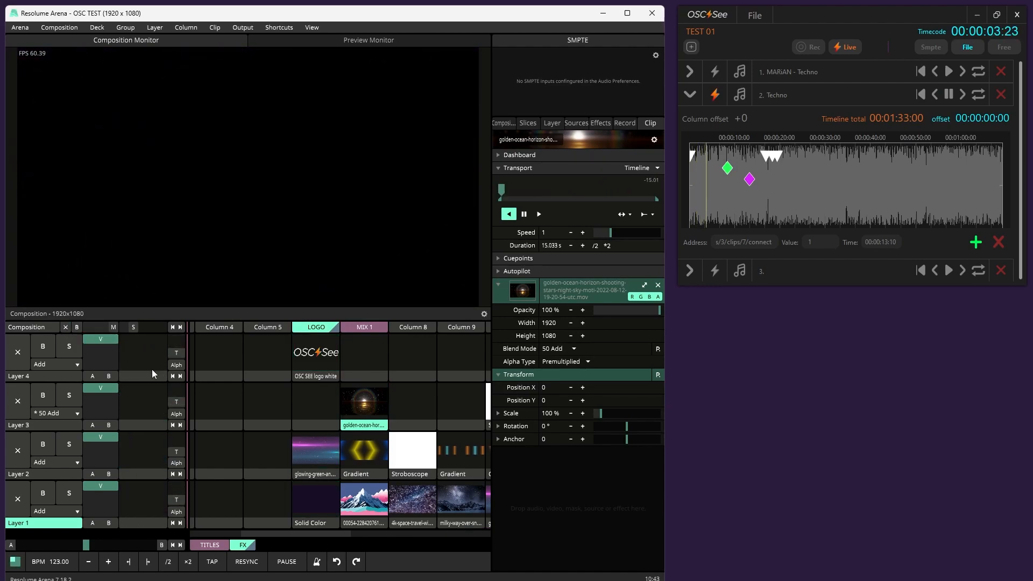